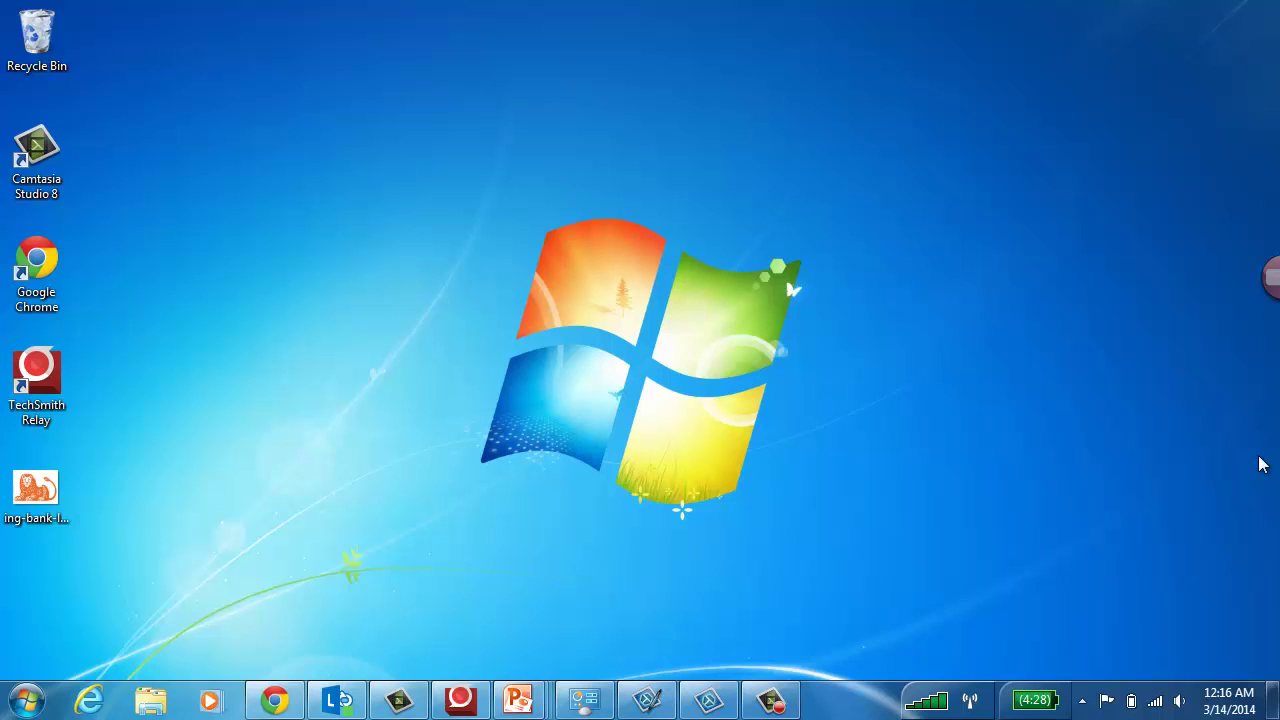
- Toggle the capture widget from image to video mode and bring the Outlook inbox in Chrome forward
{"action": "mouse_move", "coordinate": [1274, 272]}
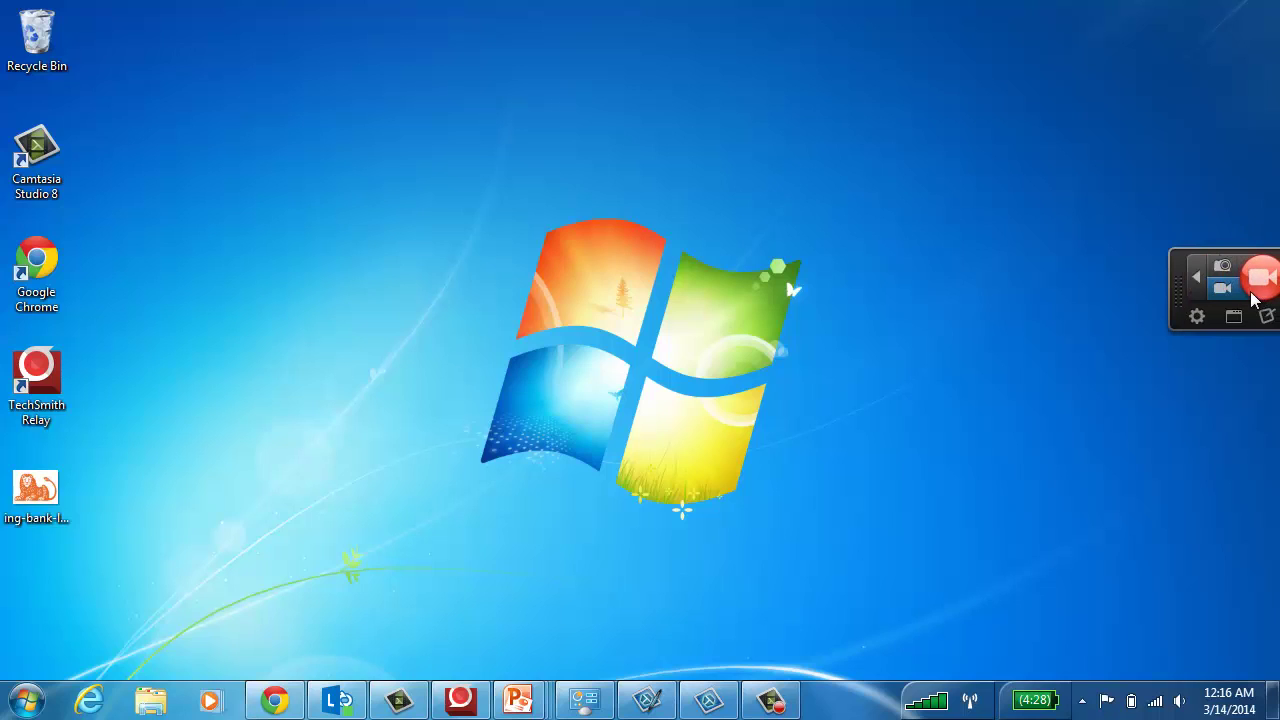
{"action": "left_click", "coordinate": [1220, 266]}
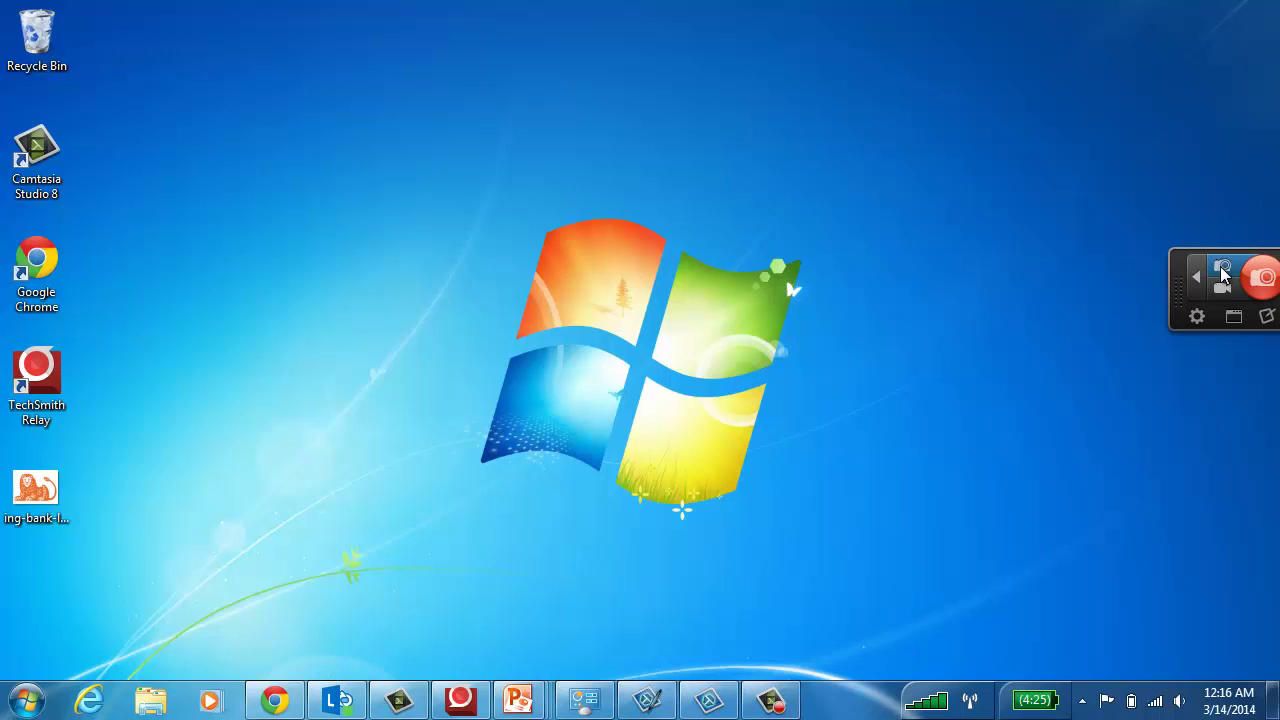
{"action": "left_click", "coordinate": [1224, 288]}
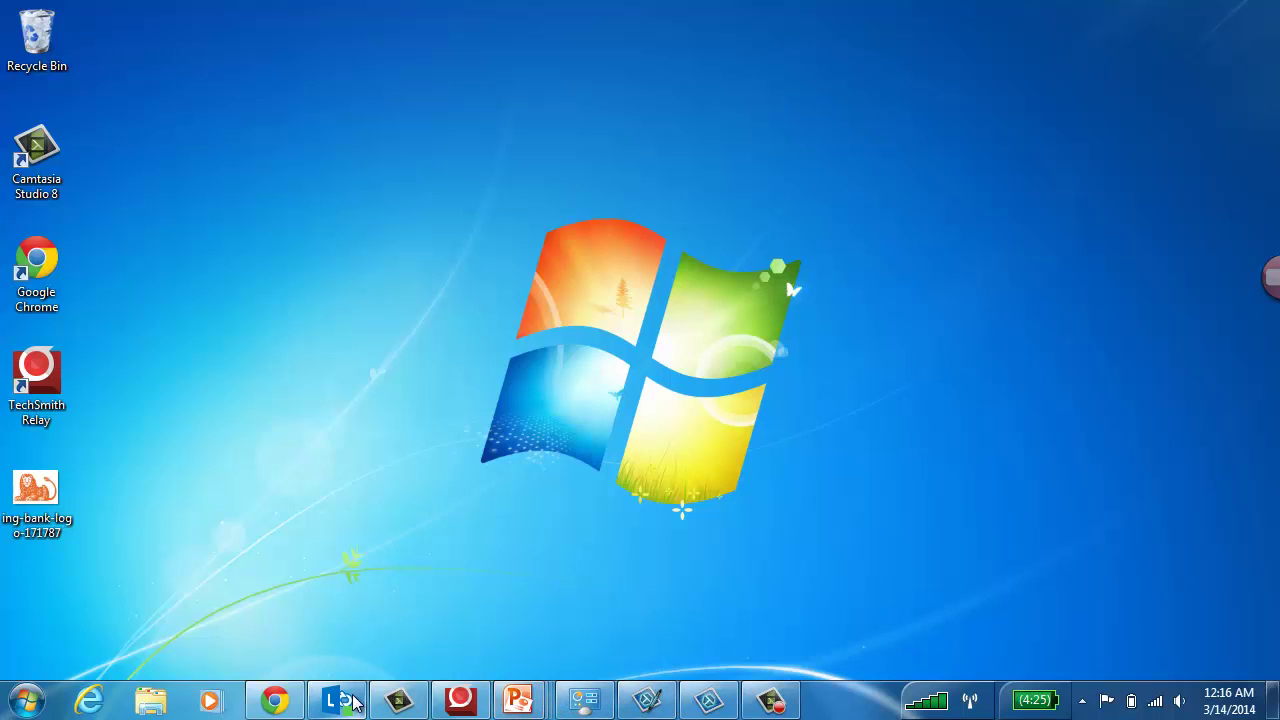
{"action": "left_click", "coordinate": [272, 701]}
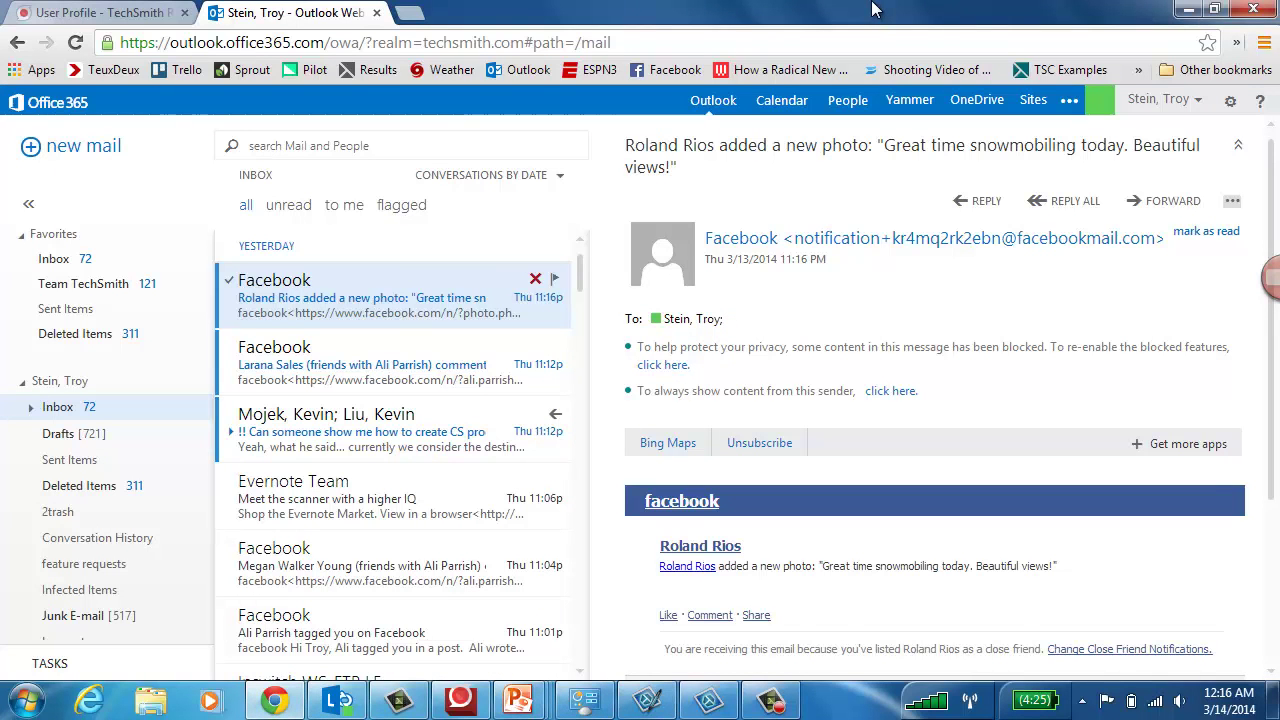
- Capture the header area of the Facebook email with Snagit, then hide the editor
{"action": "mouse_move", "coordinate": [1268, 276]}
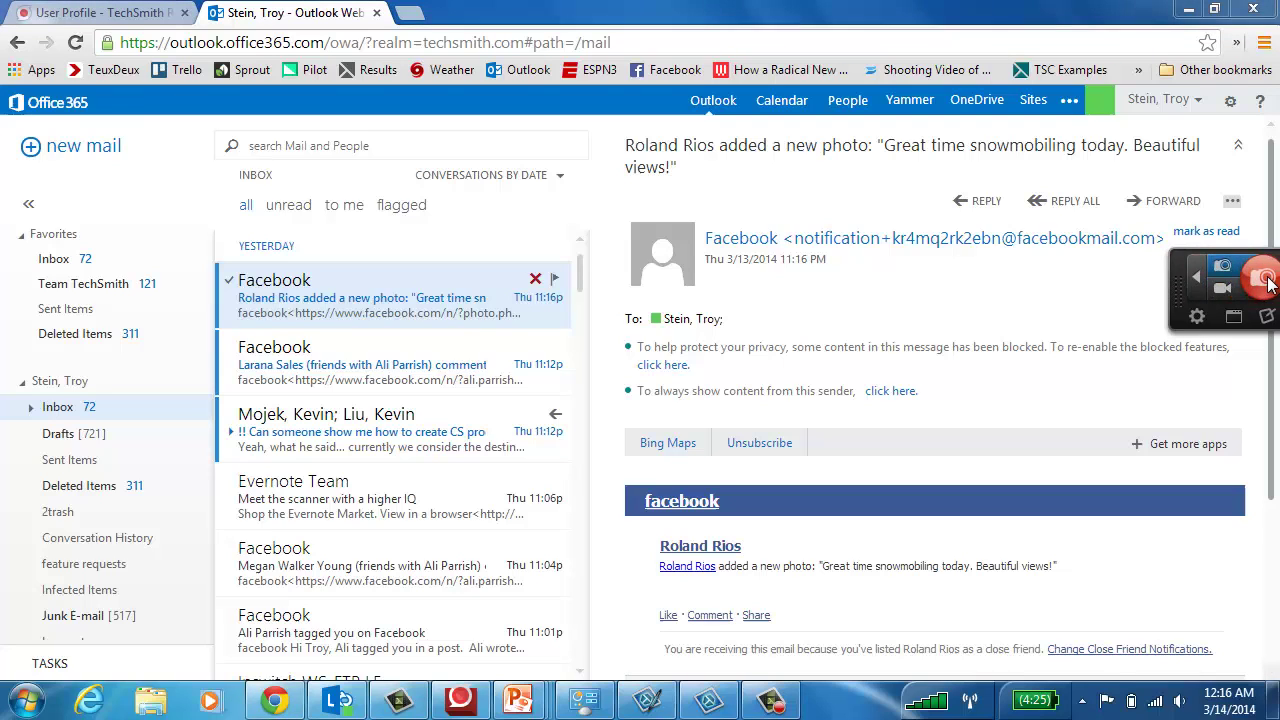
{"action": "left_click", "coordinate": [1266, 280]}
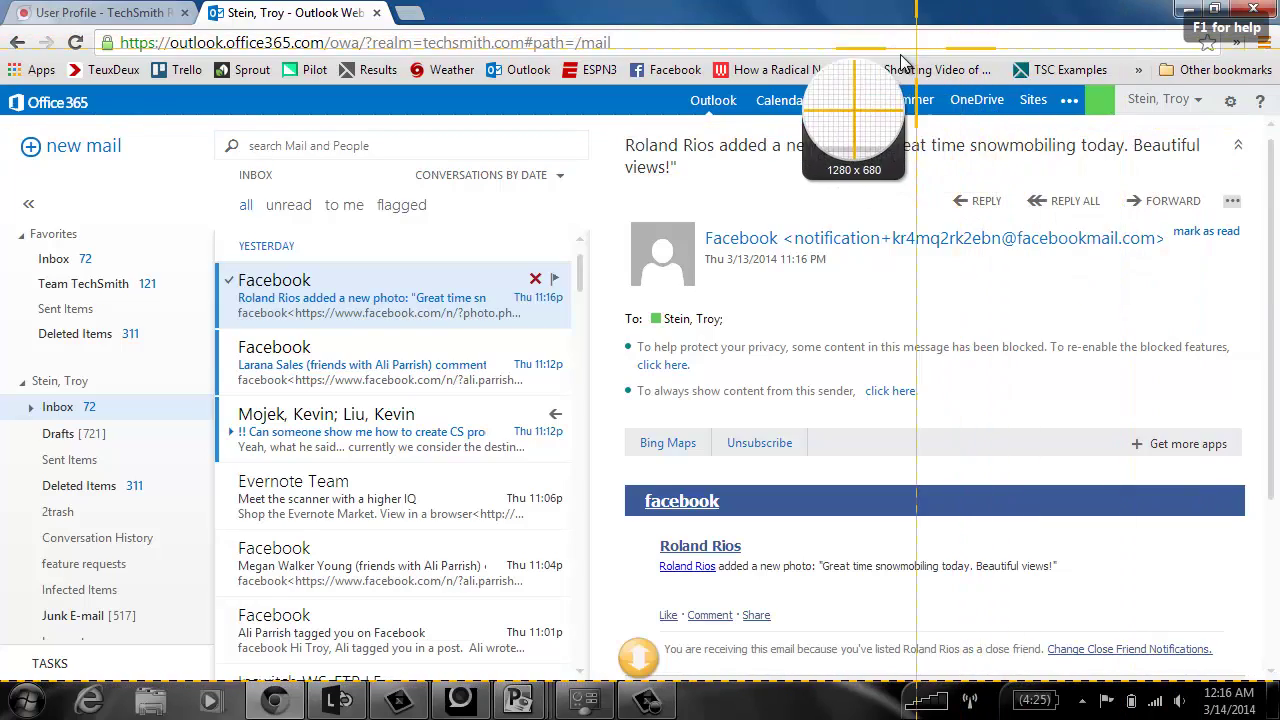
{"action": "left_click_drag", "start_coordinate": [1236, 84], "coordinate": [563, 559]}
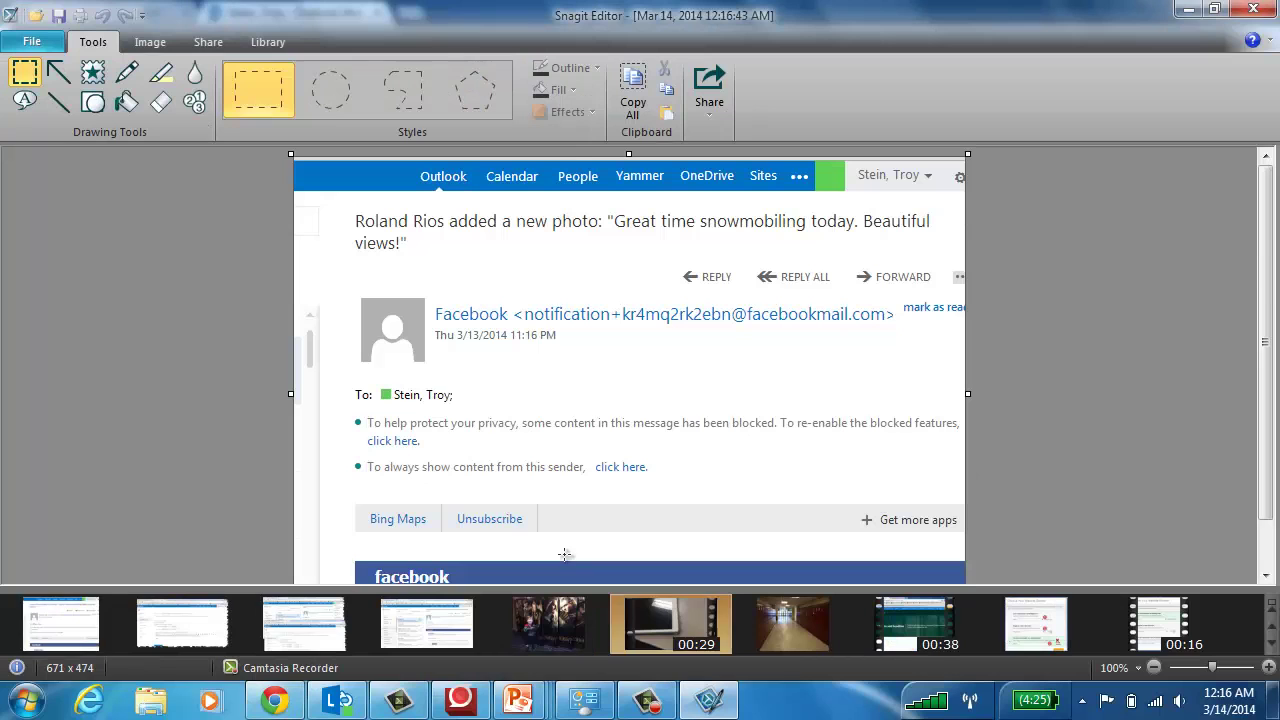
{"action": "left_click", "coordinate": [1185, 12]}
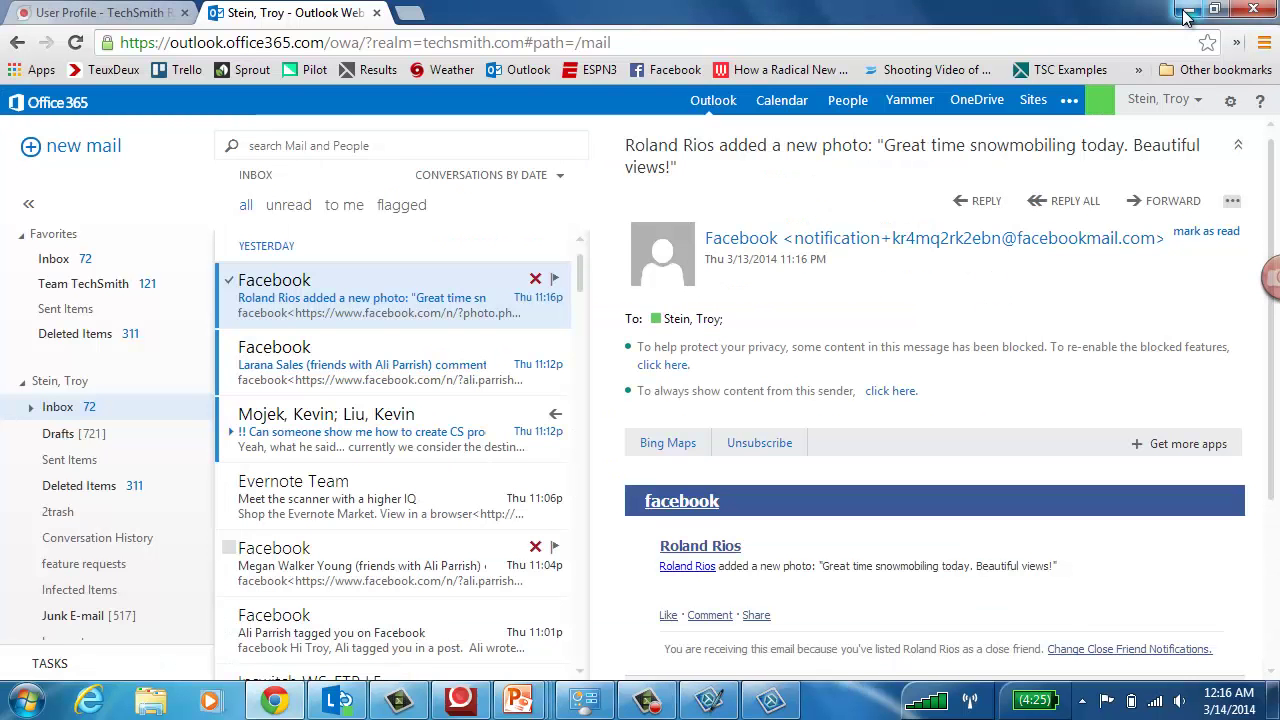
- Capture the open Outlook account settings menu as a separate screenshot
{"action": "left_click", "coordinate": [1230, 101]}
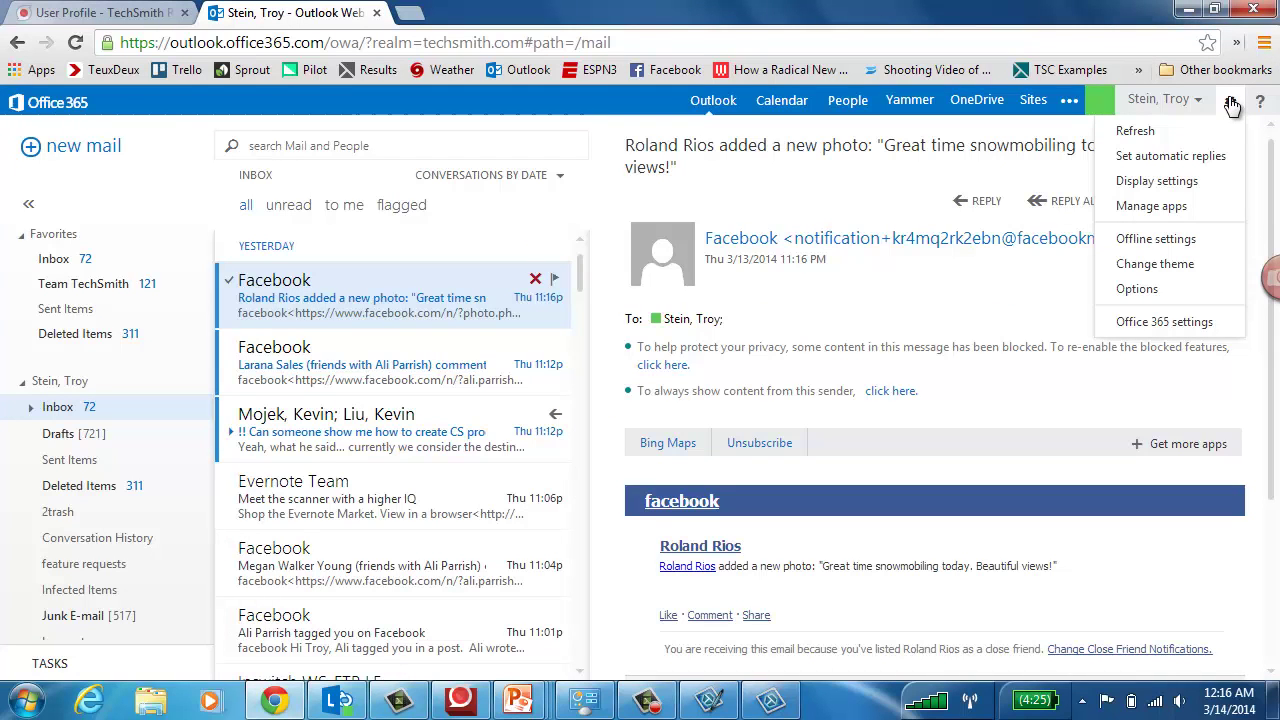
{"action": "key", "text": "Print"}
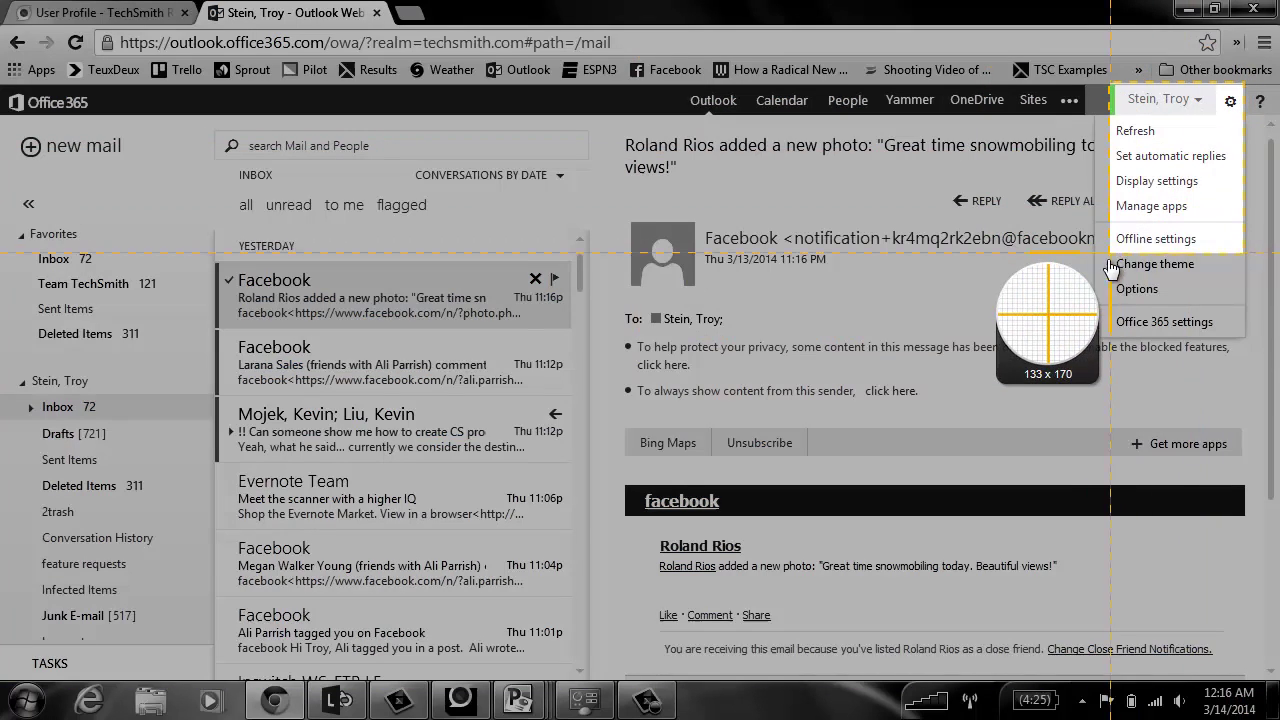
{"action": "left_click", "coordinate": [1095, 335]}
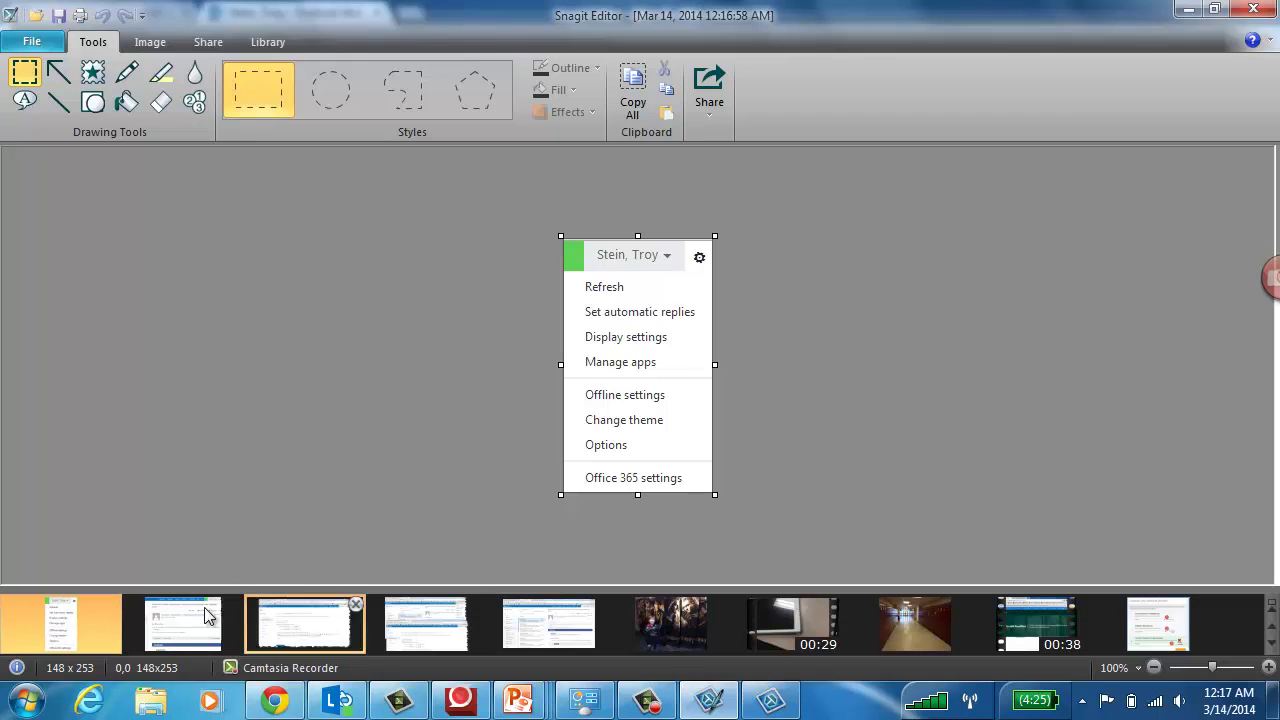
- Paste the settings menu under the account name on the full Outlook capture, then show the automatic-replies capture
{"action": "left_click", "coordinate": [171, 614]}
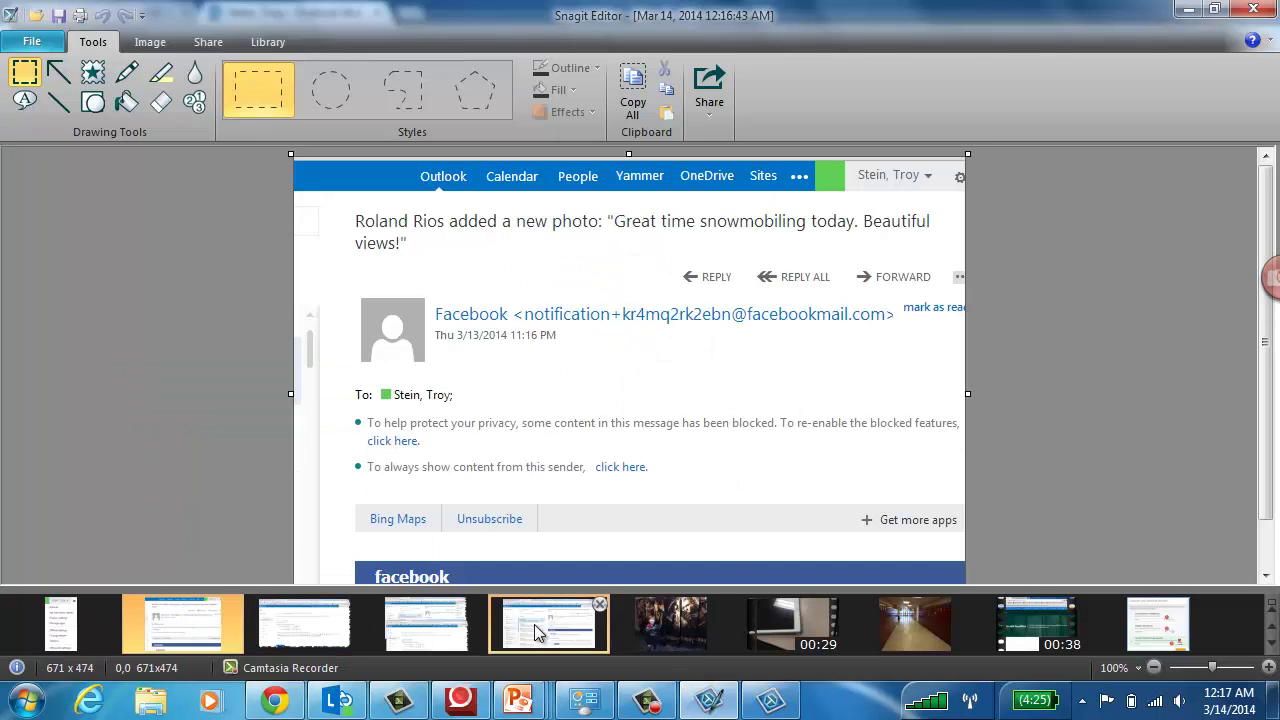
{"action": "left_click", "coordinate": [537, 632]}
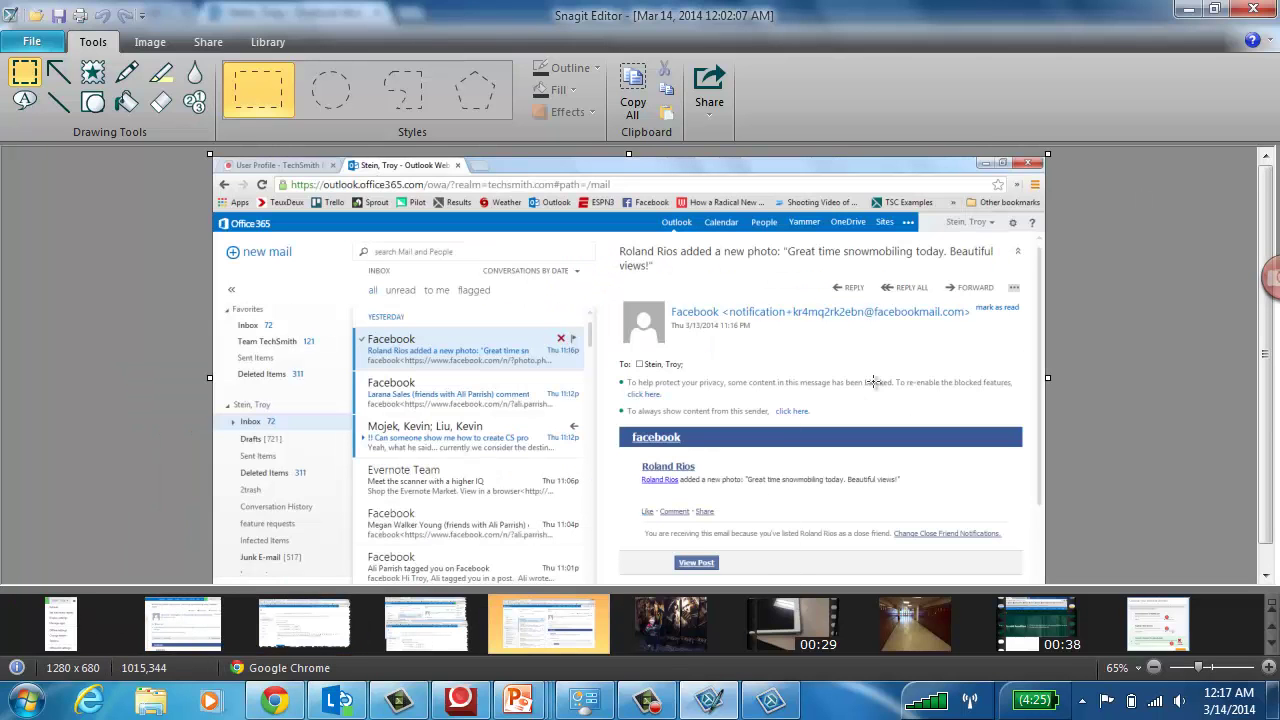
{"action": "key", "text": "ctrl+v"}
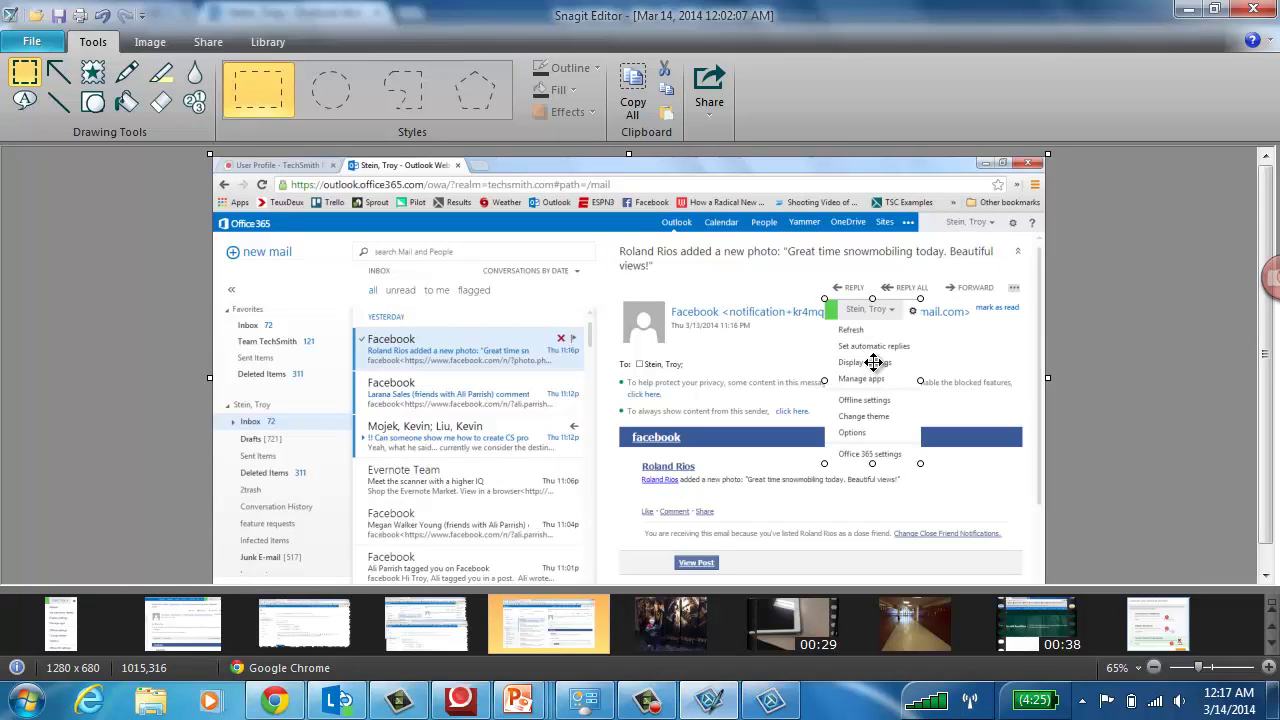
{"action": "left_click_drag", "start_coordinate": [874, 363], "coordinate": [968, 274]}
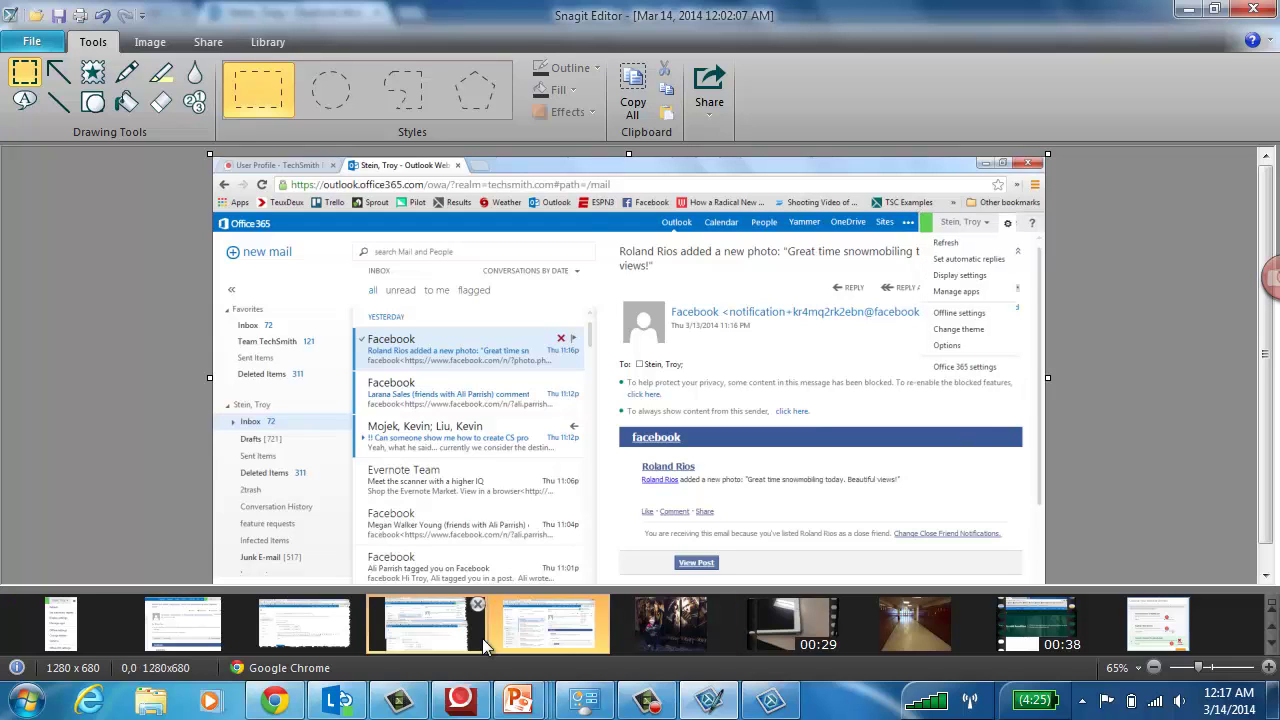
{"action": "left_click", "coordinate": [447, 642]}
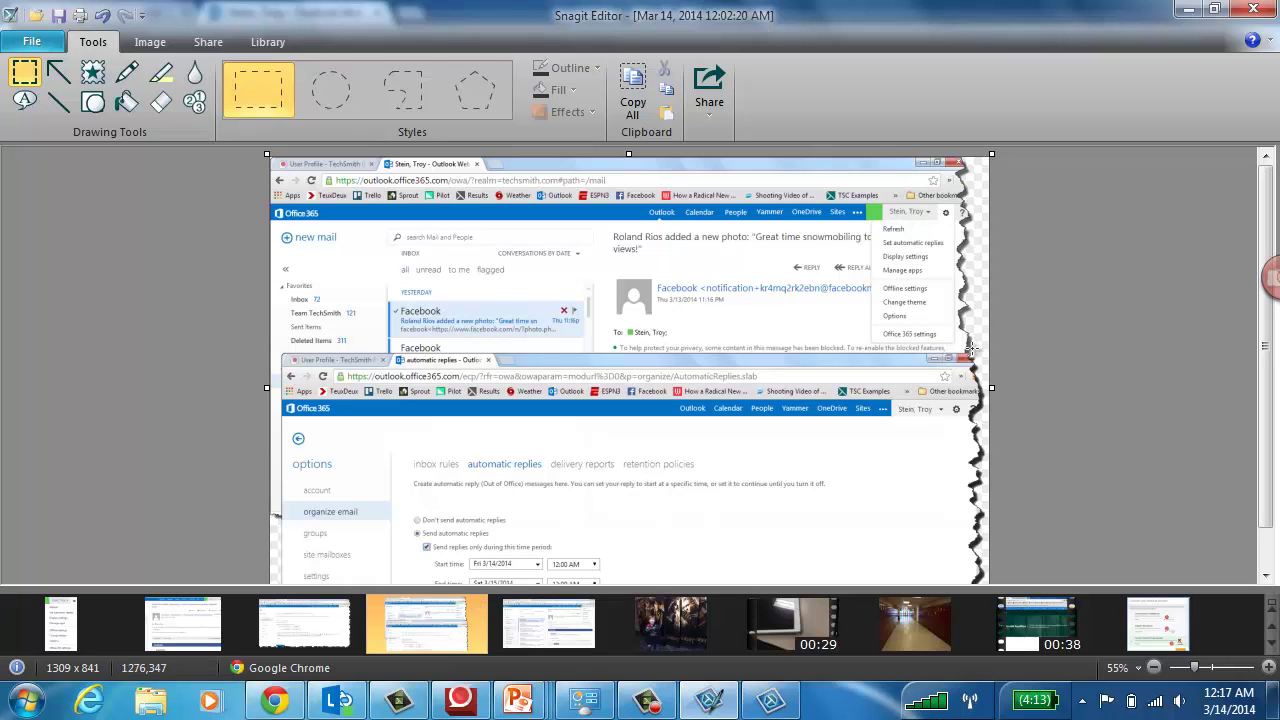
- Add red step badges 1–6 on the gear, Set automatic replies, send option, time-period checkbox, start and end times
{"action": "left_click", "coordinate": [195, 101]}
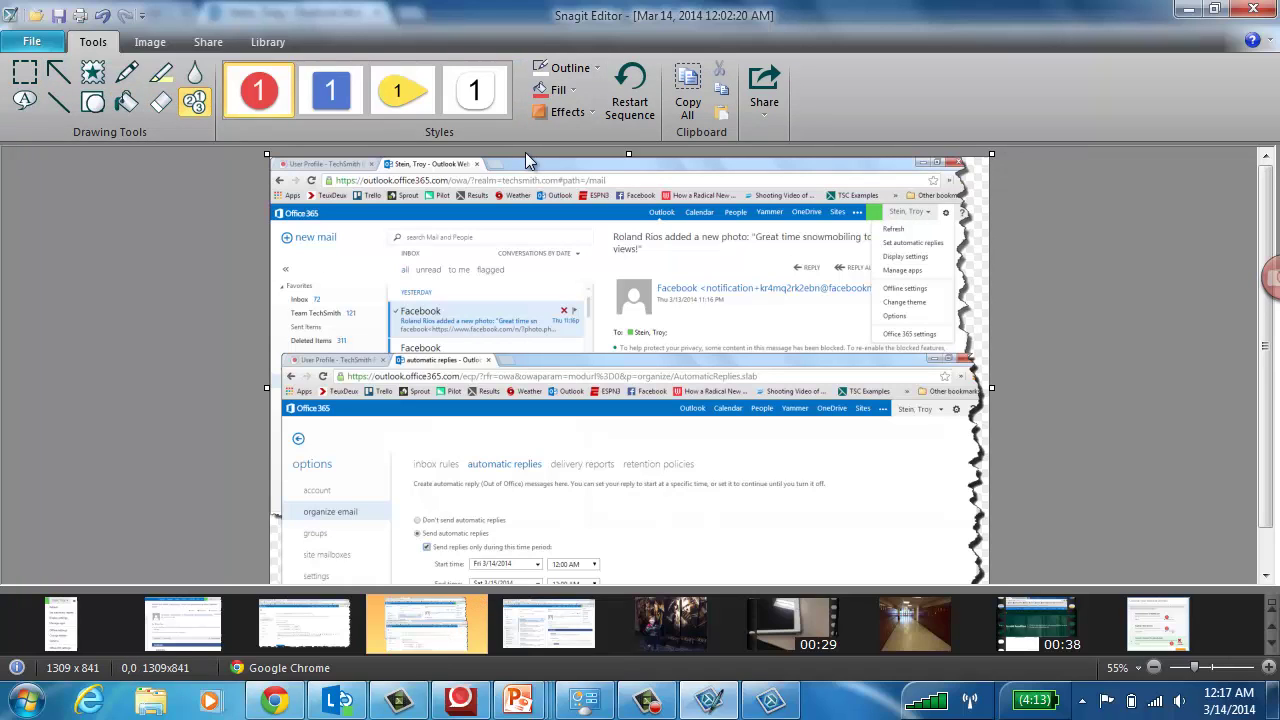
{"action": "left_click", "coordinate": [276, 100]}
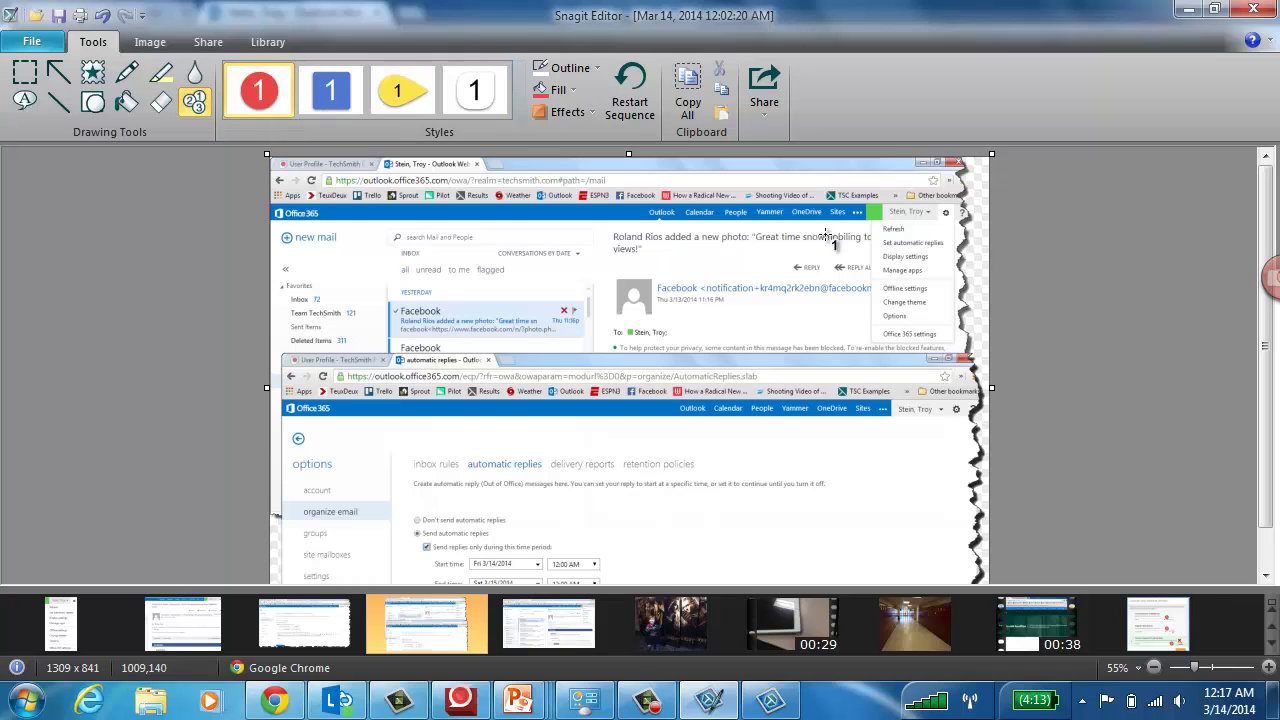
{"action": "left_click", "coordinate": [956, 212]}
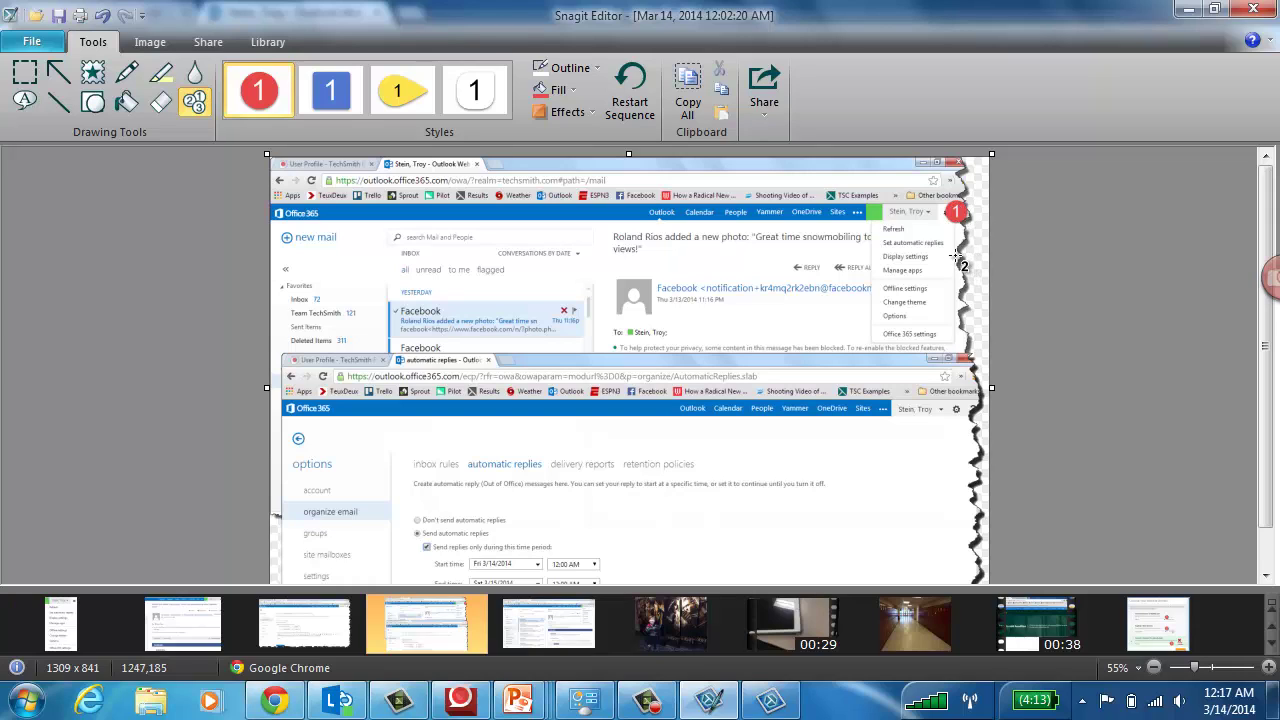
{"action": "left_click", "coordinate": [953, 246]}
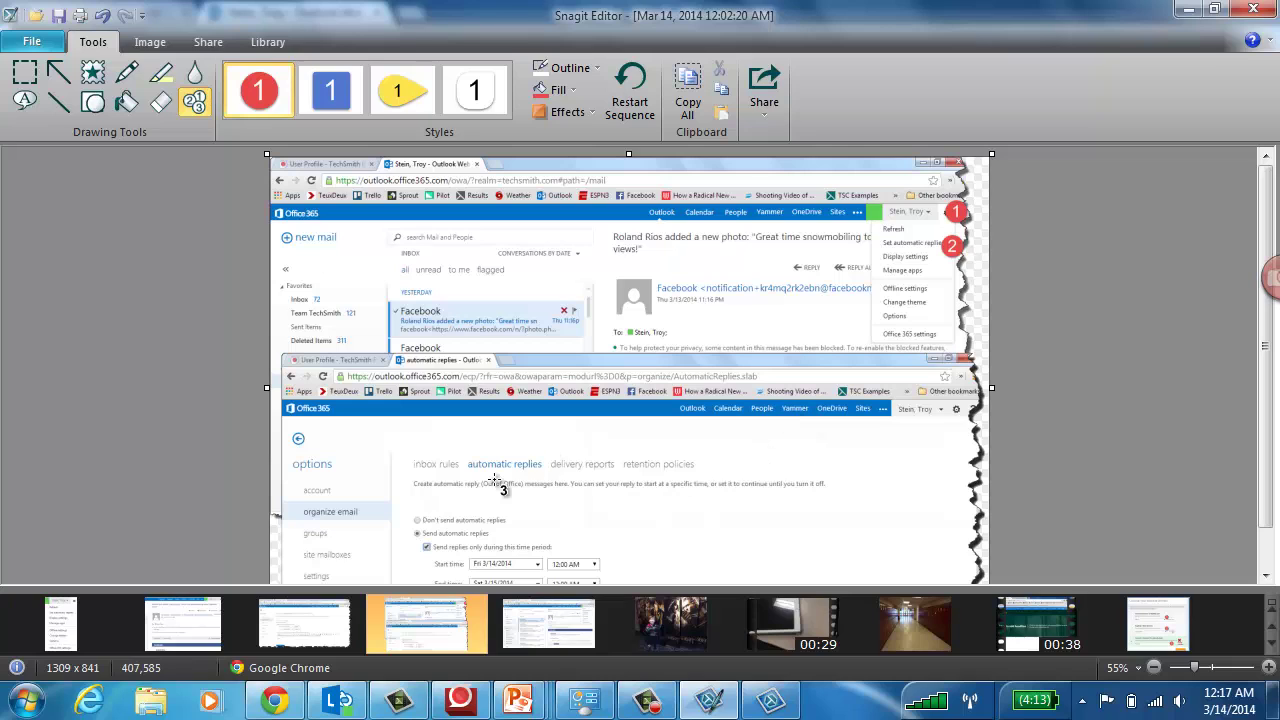
{"action": "scroll", "coordinate": [437, 510], "scroll_direction": "down", "scroll_amount": 1}
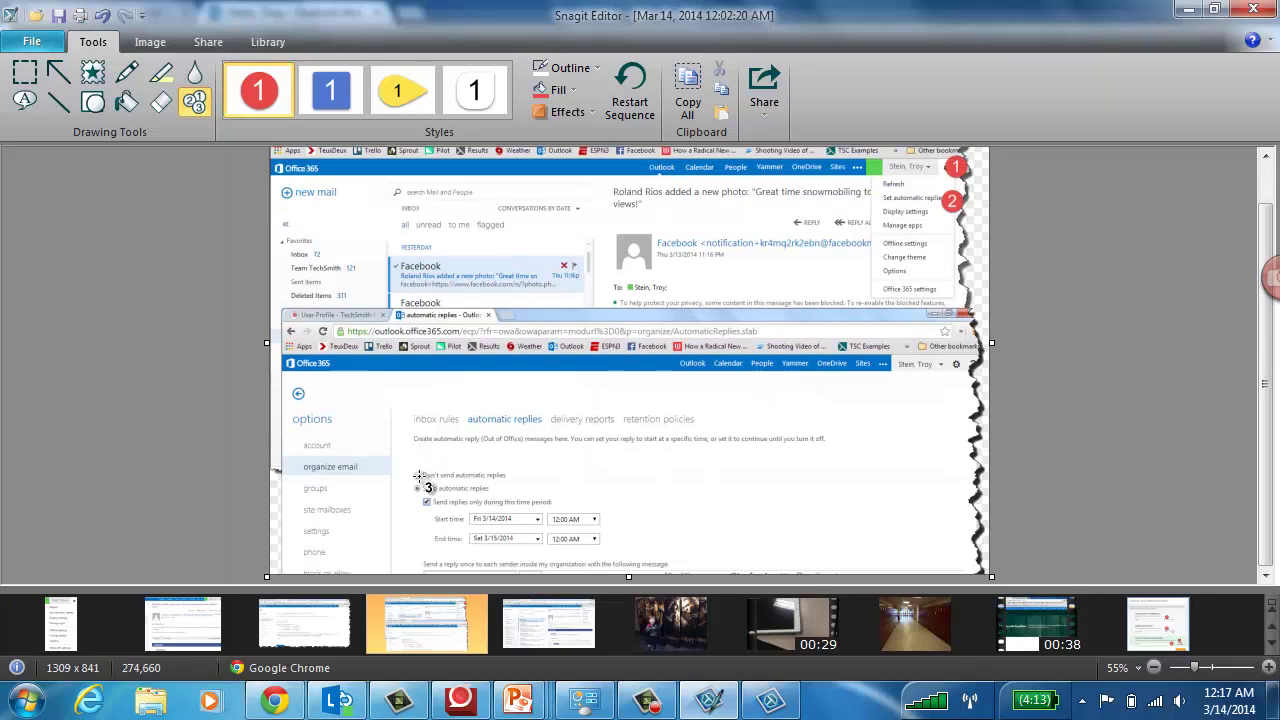
{"action": "left_click", "coordinate": [413, 488]}
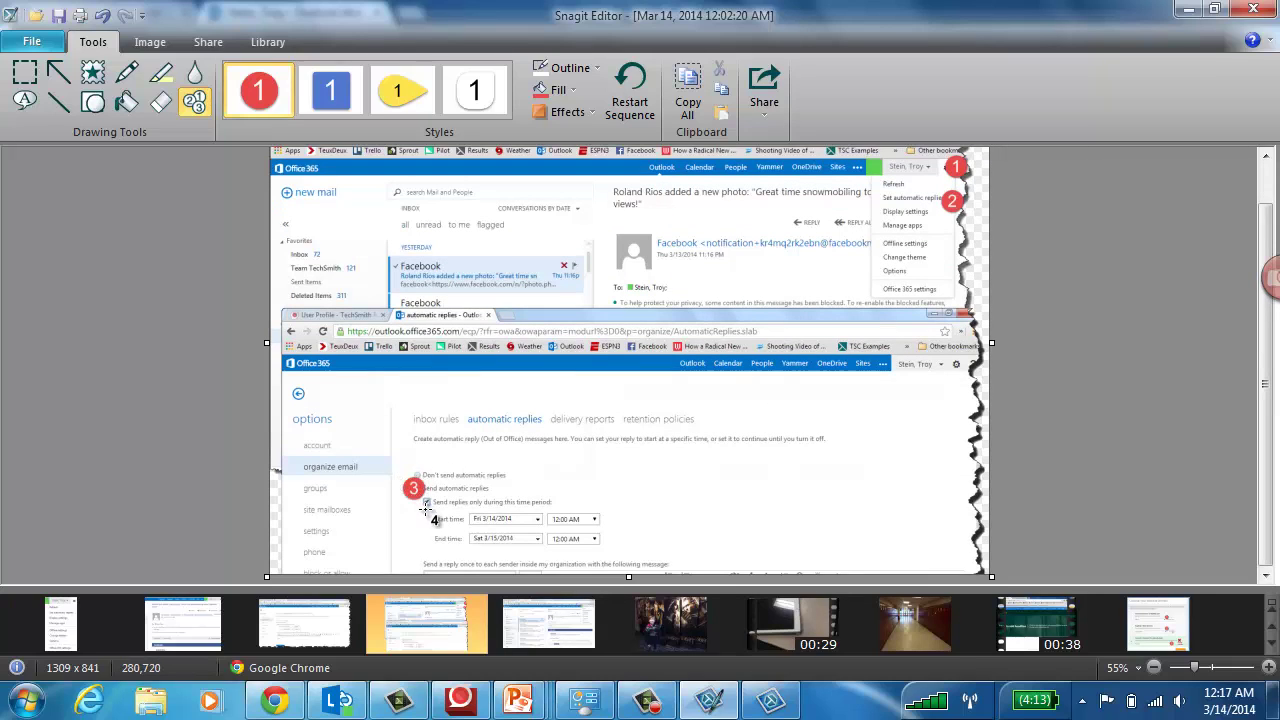
{"action": "left_click", "coordinate": [428, 508]}
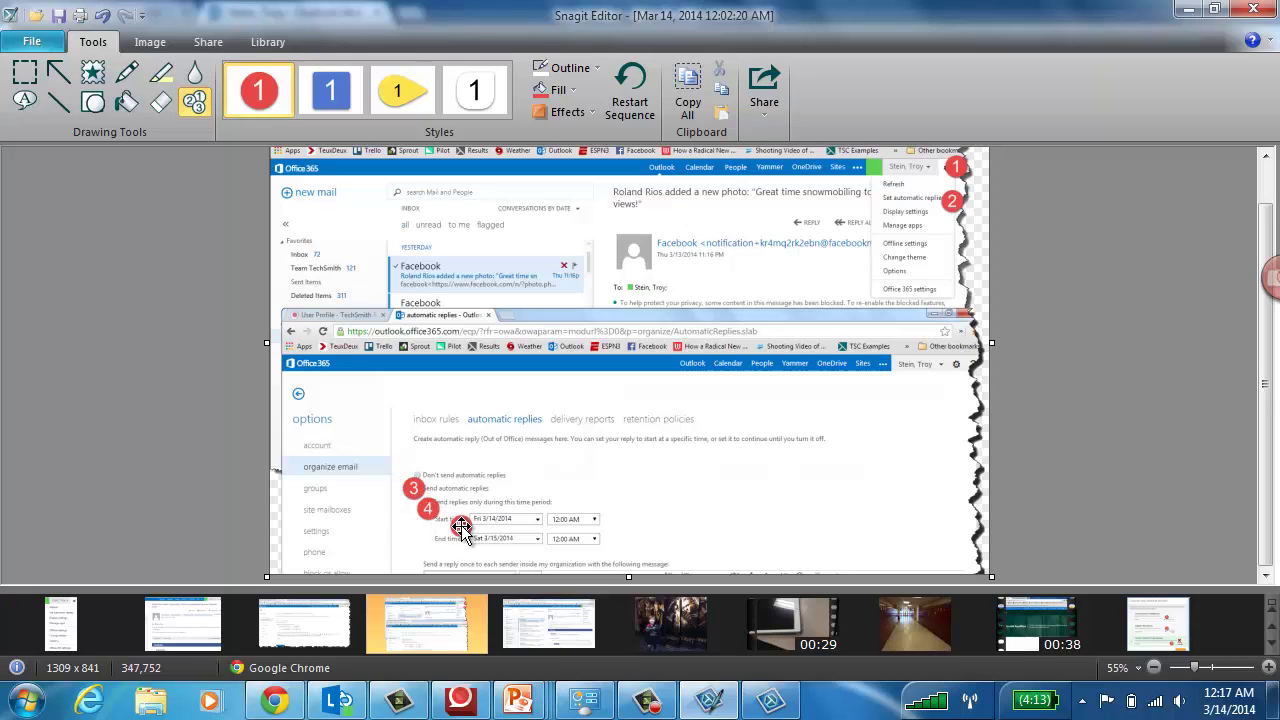
{"action": "left_click", "coordinate": [461, 527]}
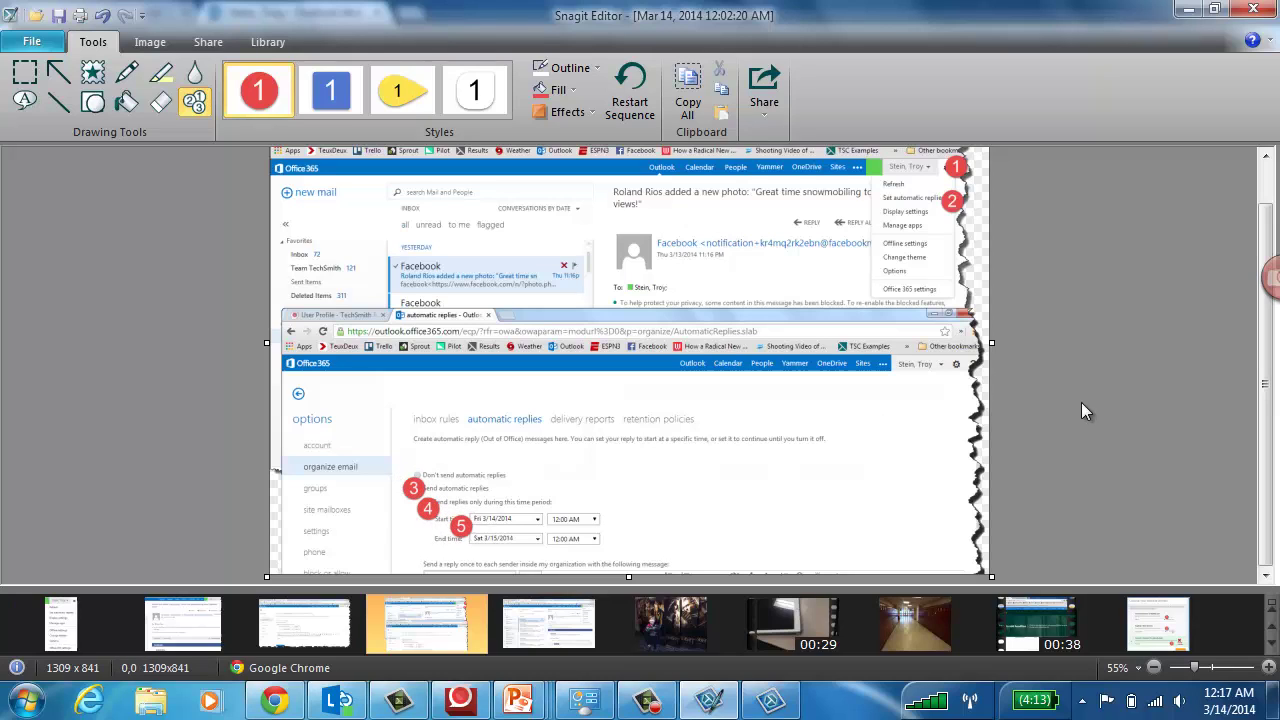
{"action": "left_click", "coordinate": [559, 558]}
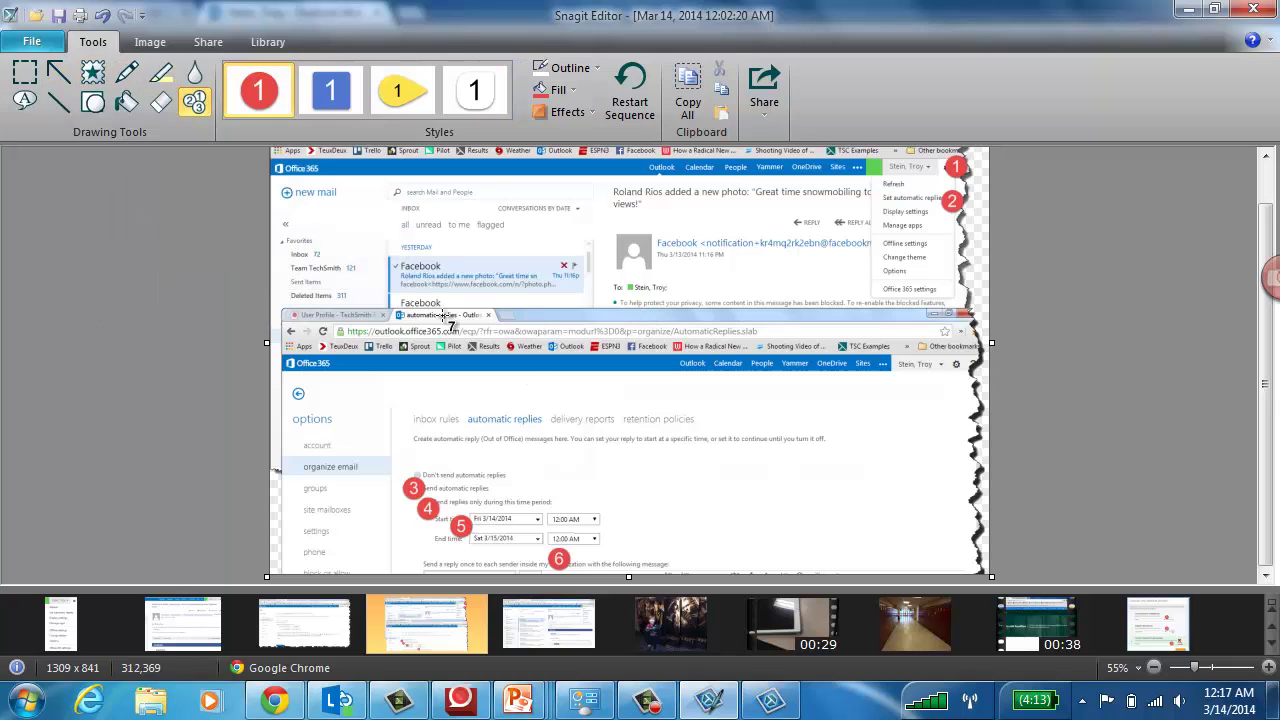
- Show the Share destinations such as Email, FTP, Word, PowerPoint, Screencast.com and Google Drive
{"action": "left_click", "coordinate": [226, 42]}
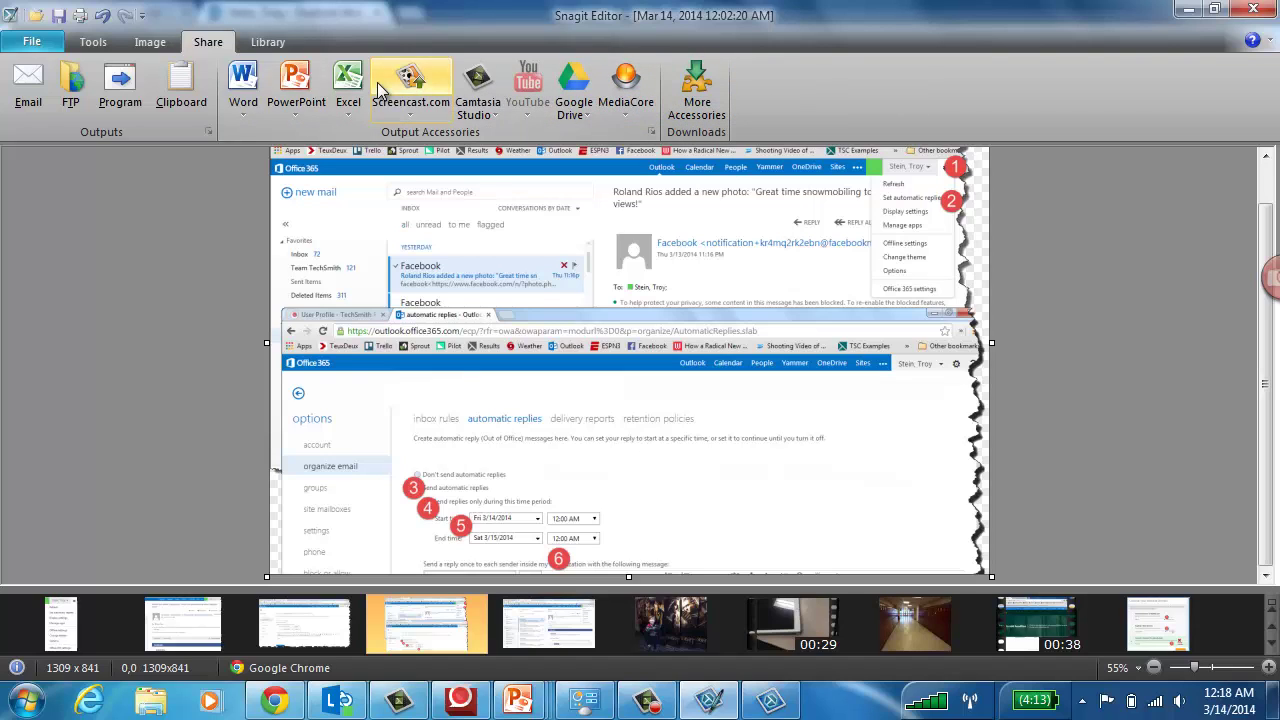
- Start a Snagit video recording of the Outlook inbox area using the Samson GoMic microphone
{"action": "left_click", "coordinate": [1190, 10]}
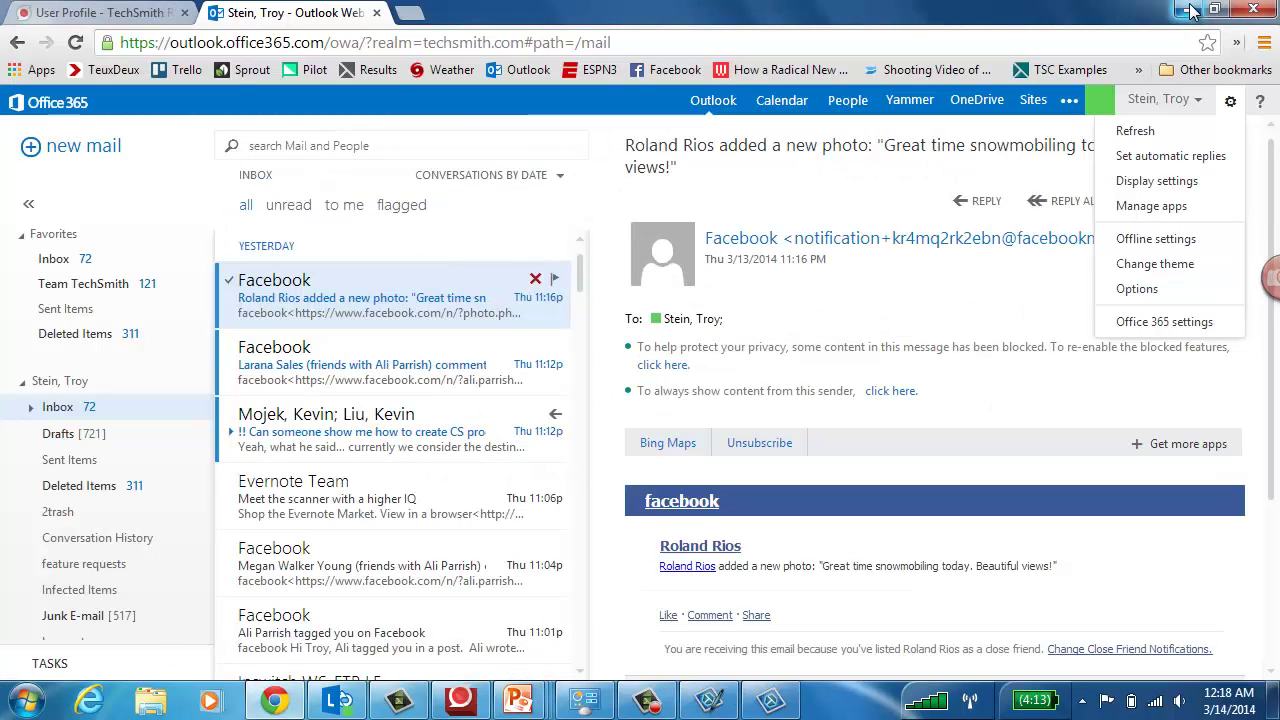
{"action": "mouse_move", "coordinate": [1268, 278]}
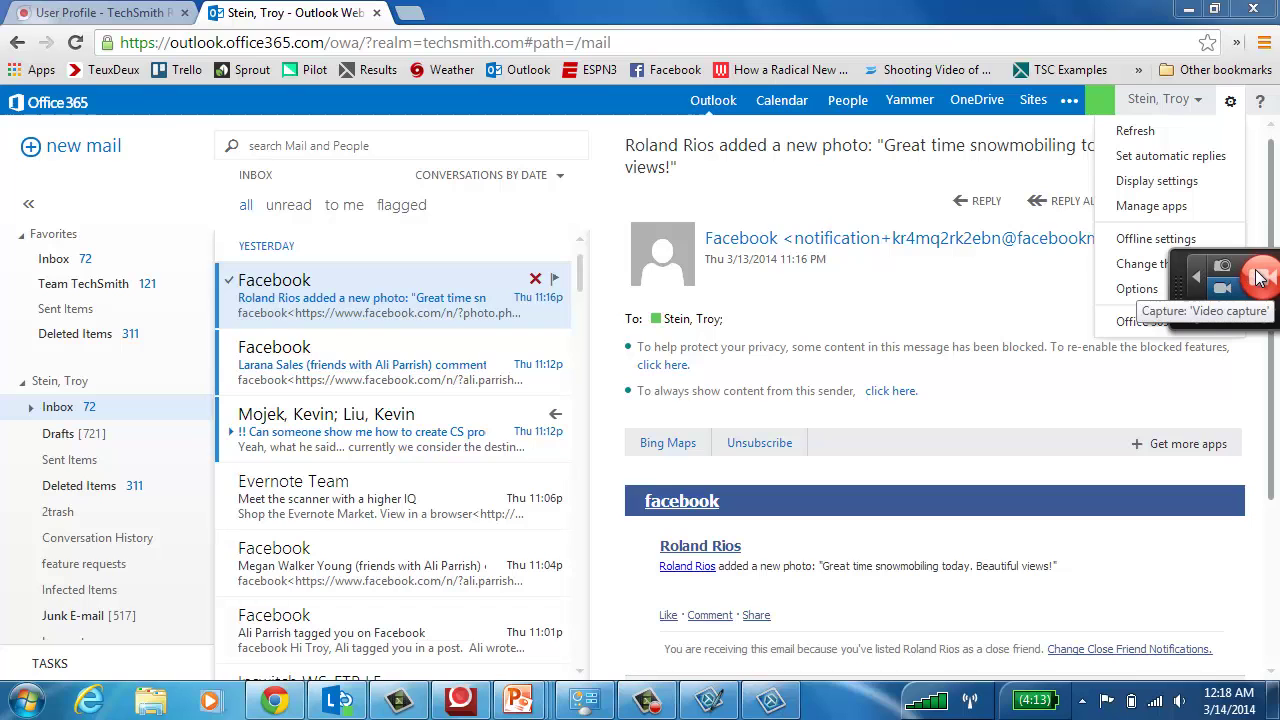
{"action": "left_click", "coordinate": [1259, 278]}
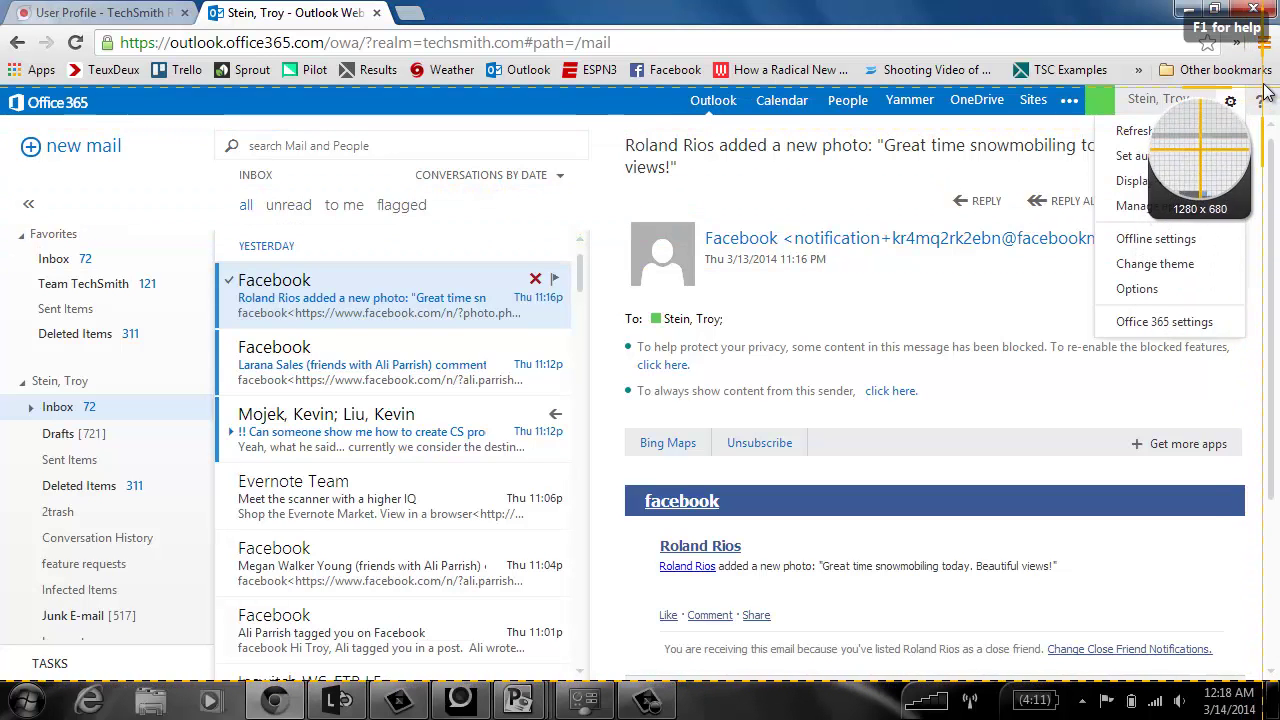
{"action": "left_click_drag", "start_coordinate": [1267, 86], "coordinate": [58, 686]}
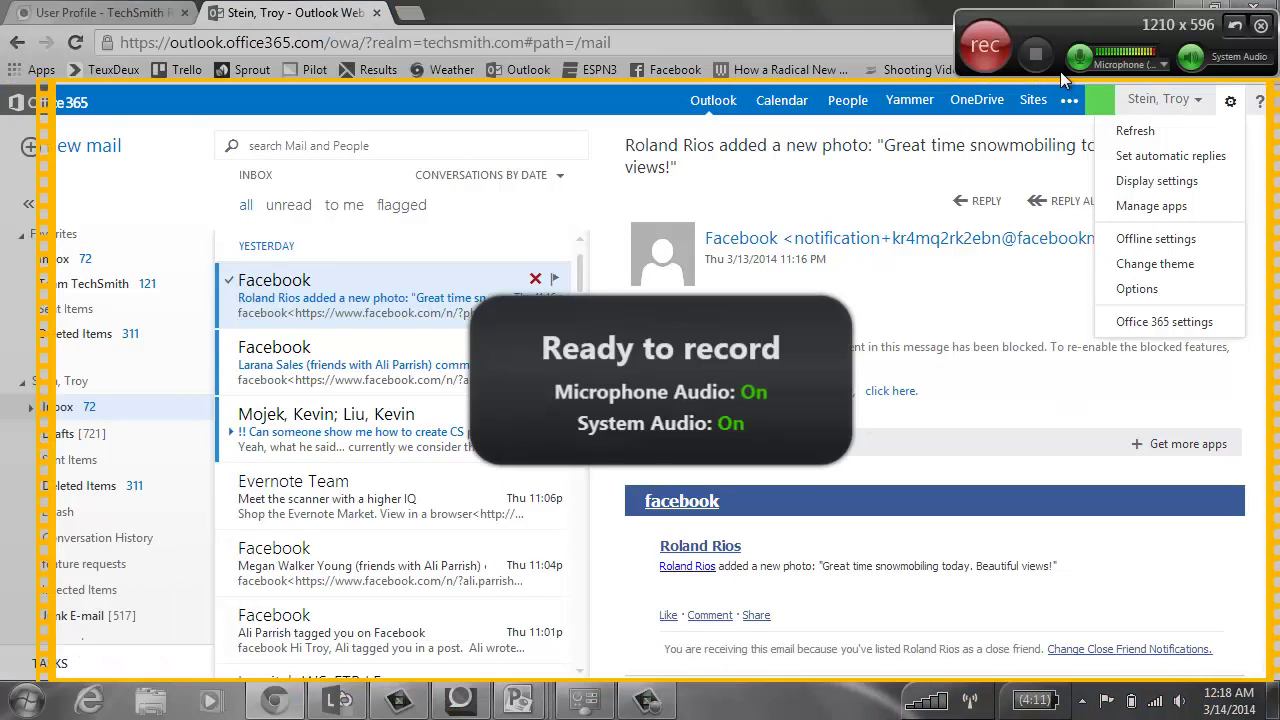
{"action": "left_click", "coordinate": [1163, 64]}
{"action": "left_click", "coordinate": [1157, 74]}
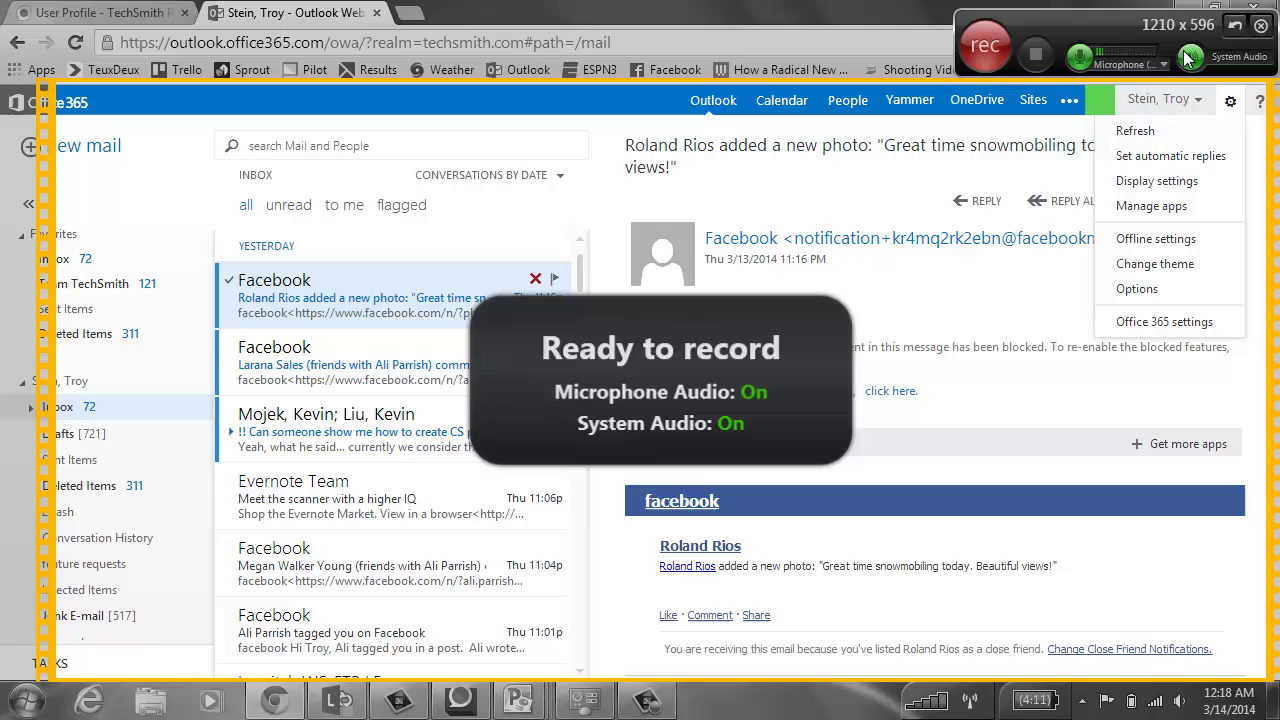
{"action": "left_click", "coordinate": [978, 53]}
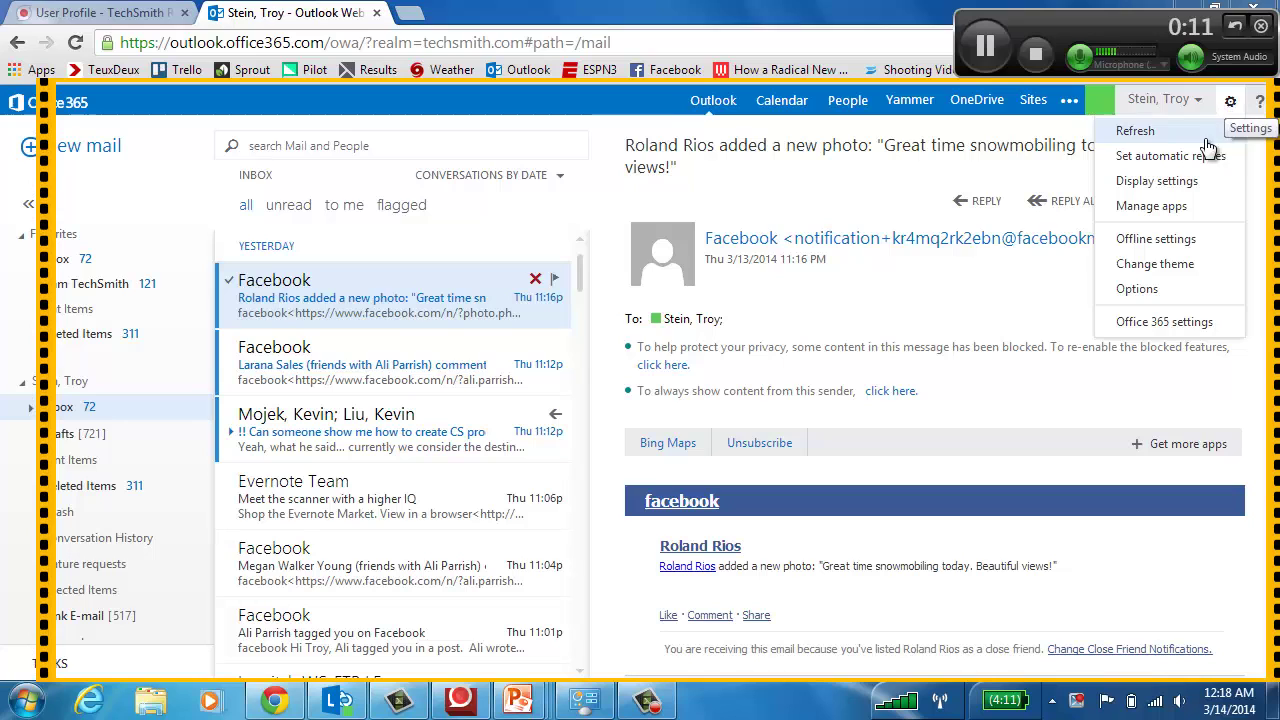
- Enable automatic replies for the 3/14/2014–3/15/2014 period in Outlook, then stop the recording
{"action": "left_click", "coordinate": [1180, 157]}
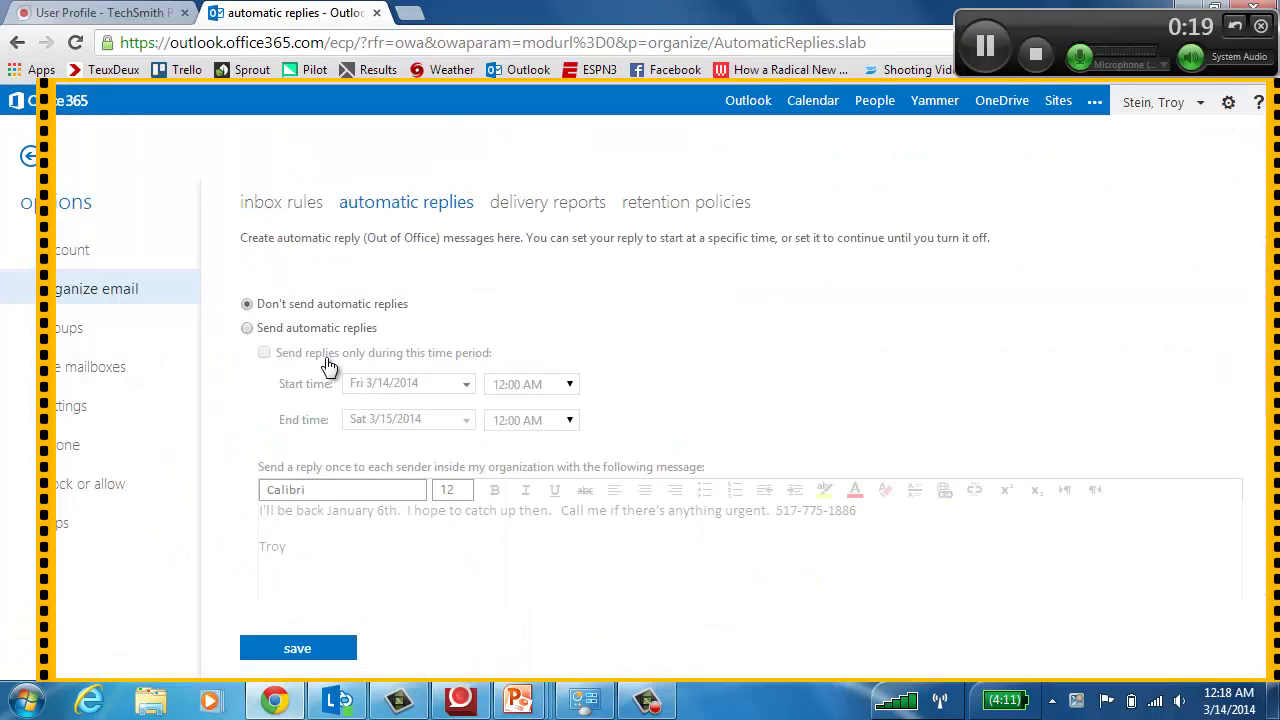
{"action": "left_click", "coordinate": [245, 324]}
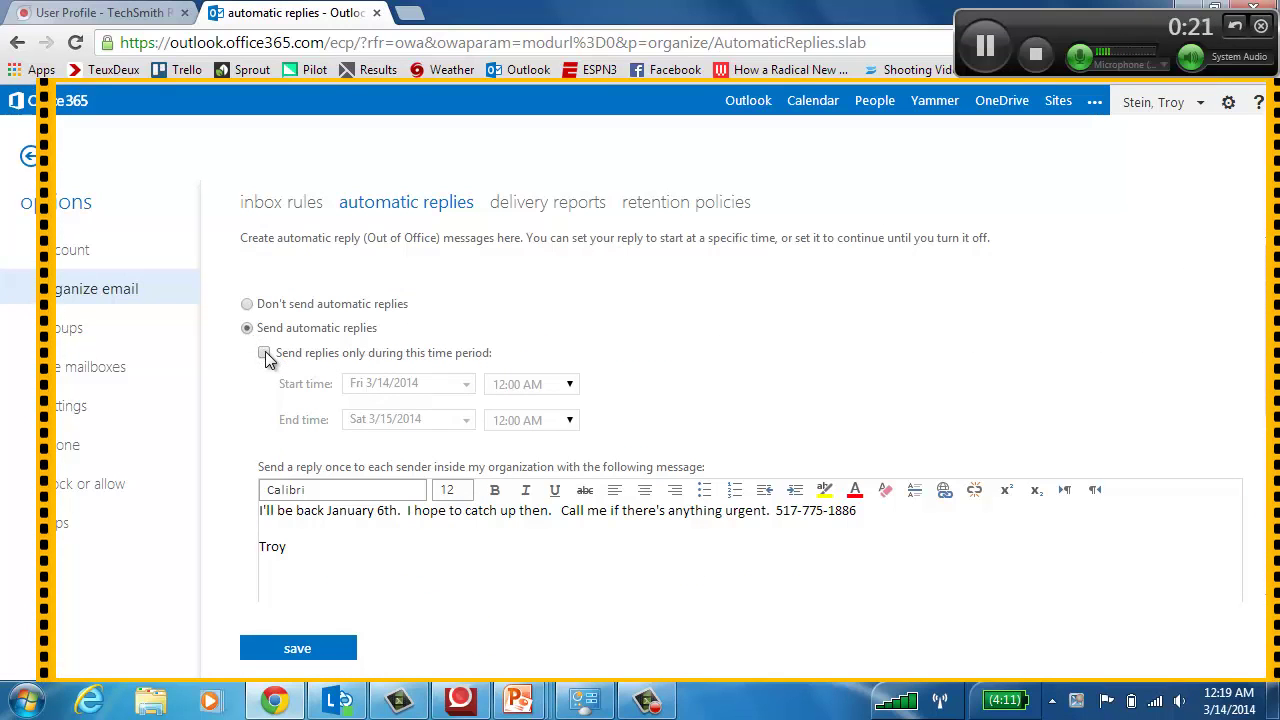
{"action": "left_click", "coordinate": [264, 353]}
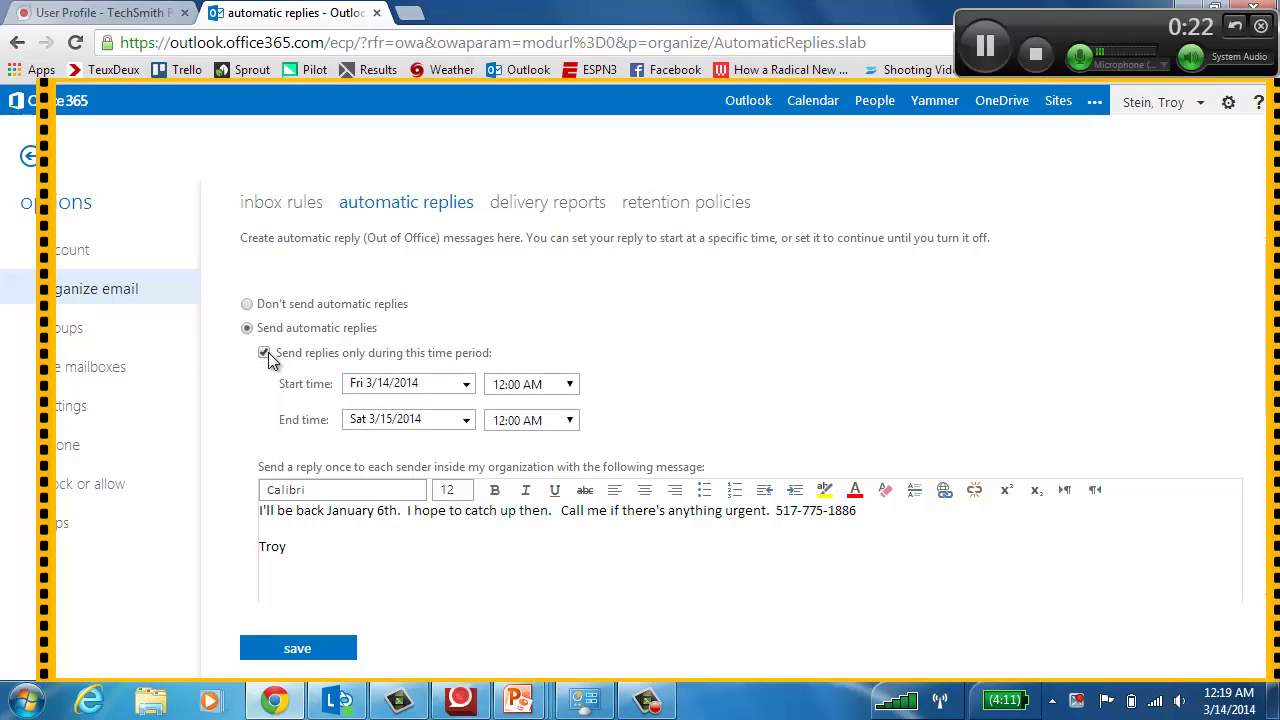
{"action": "left_click", "coordinate": [470, 386]}
{"action": "left_click", "coordinate": [466, 384]}
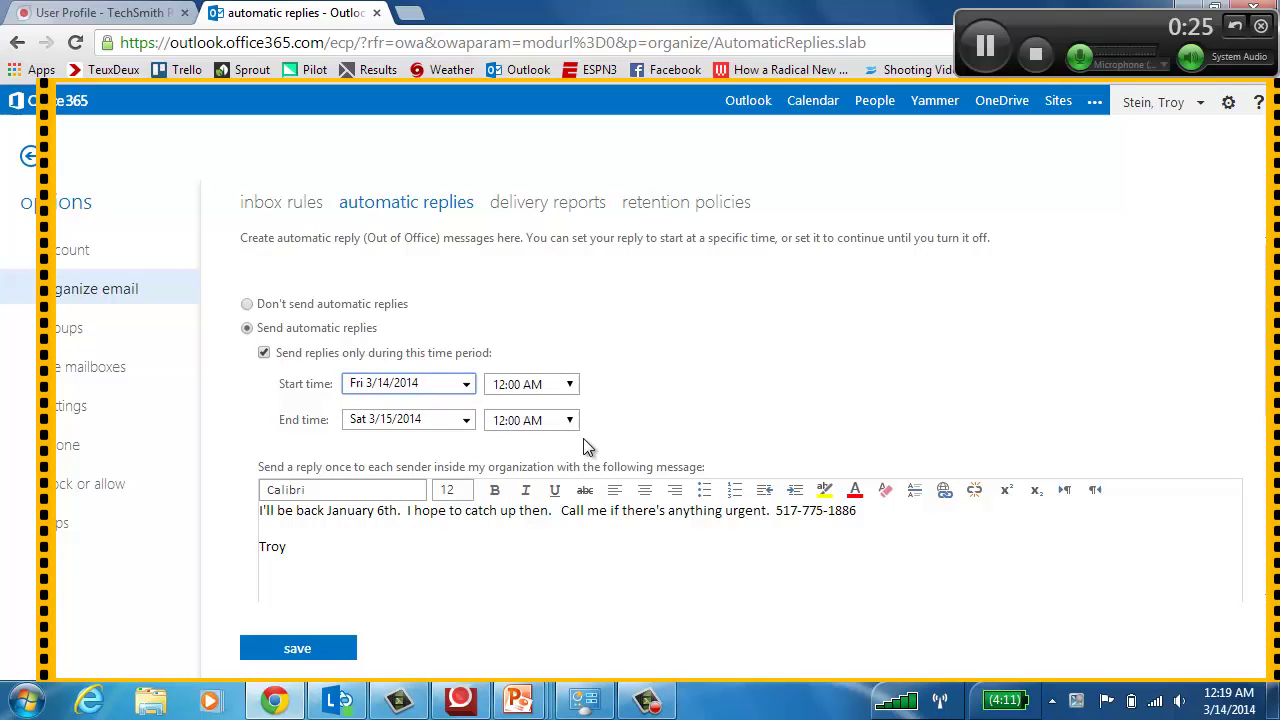
{"action": "scroll", "coordinate": [707, 430], "scroll_direction": "down", "scroll_amount": 2}
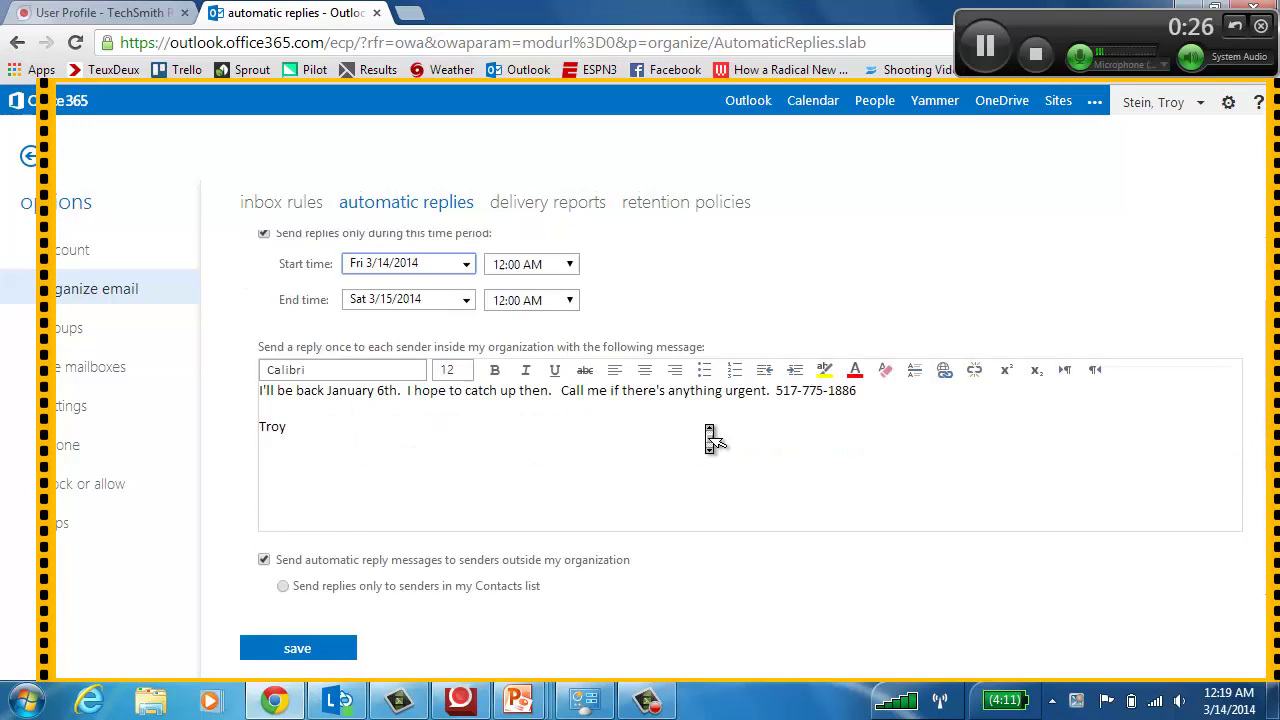
{"action": "left_click", "coordinate": [600, 348]}
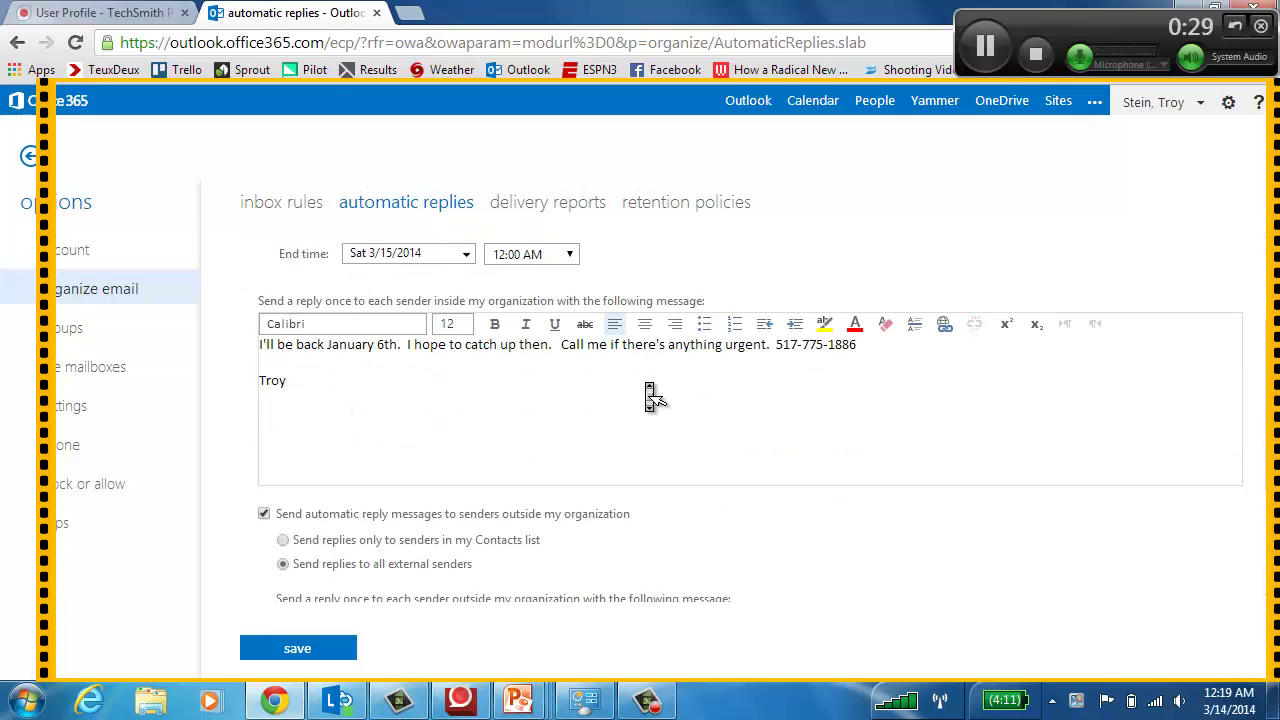
{"action": "scroll", "coordinate": [650, 395], "scroll_direction": "down", "scroll_amount": 2}
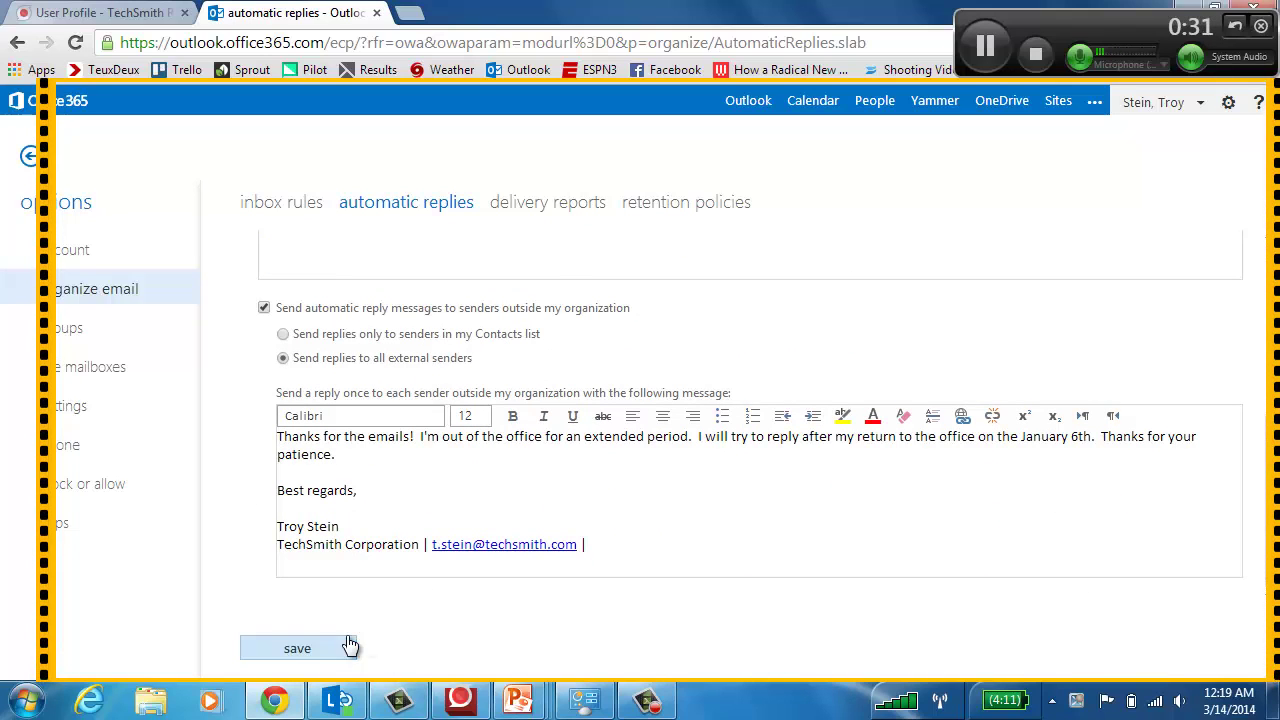
{"action": "left_click", "coordinate": [1044, 60]}
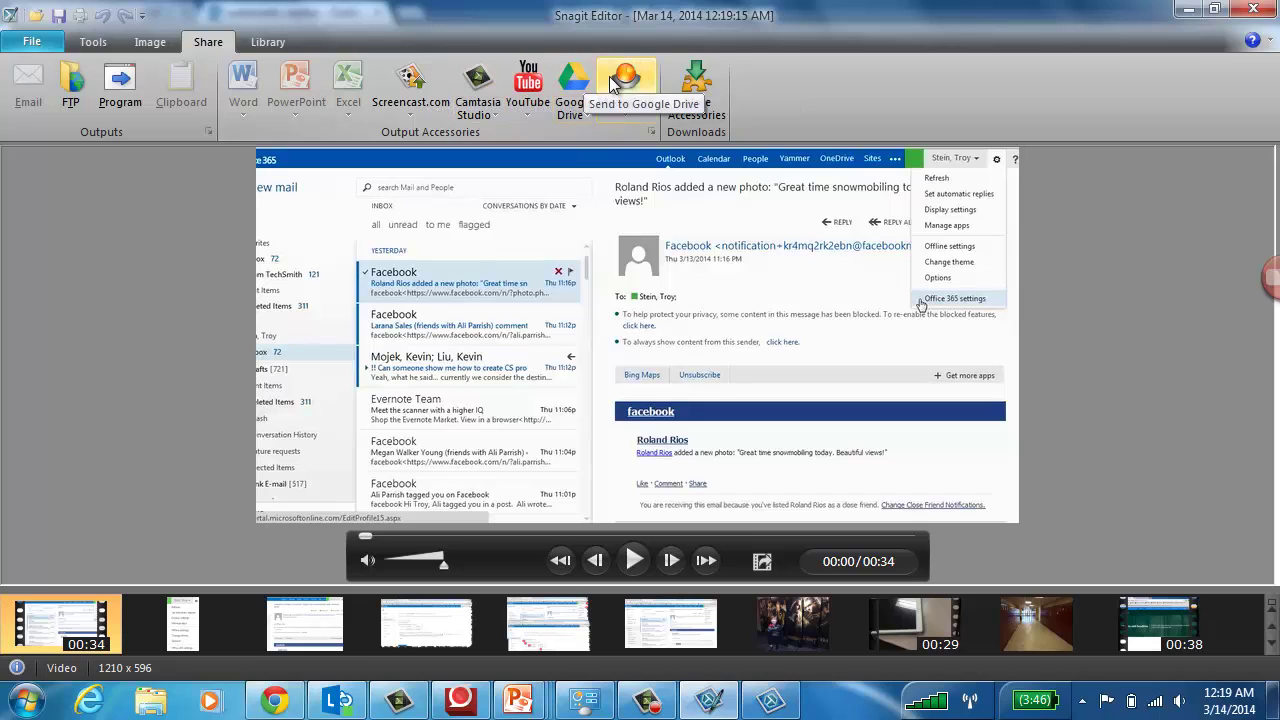
- Review the Save As format options for the 34-second capture and close the menu unsaved
{"action": "left_click", "coordinate": [34, 44]}
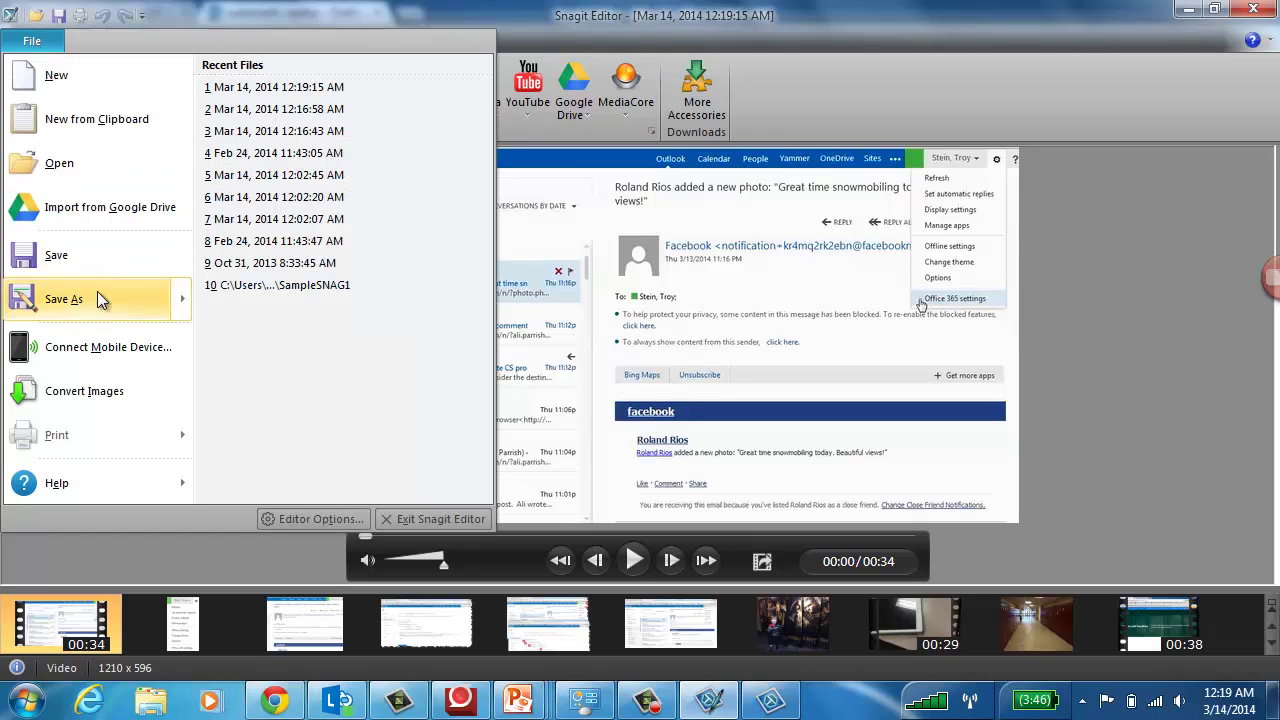
{"action": "mouse_move", "coordinate": [97, 291]}
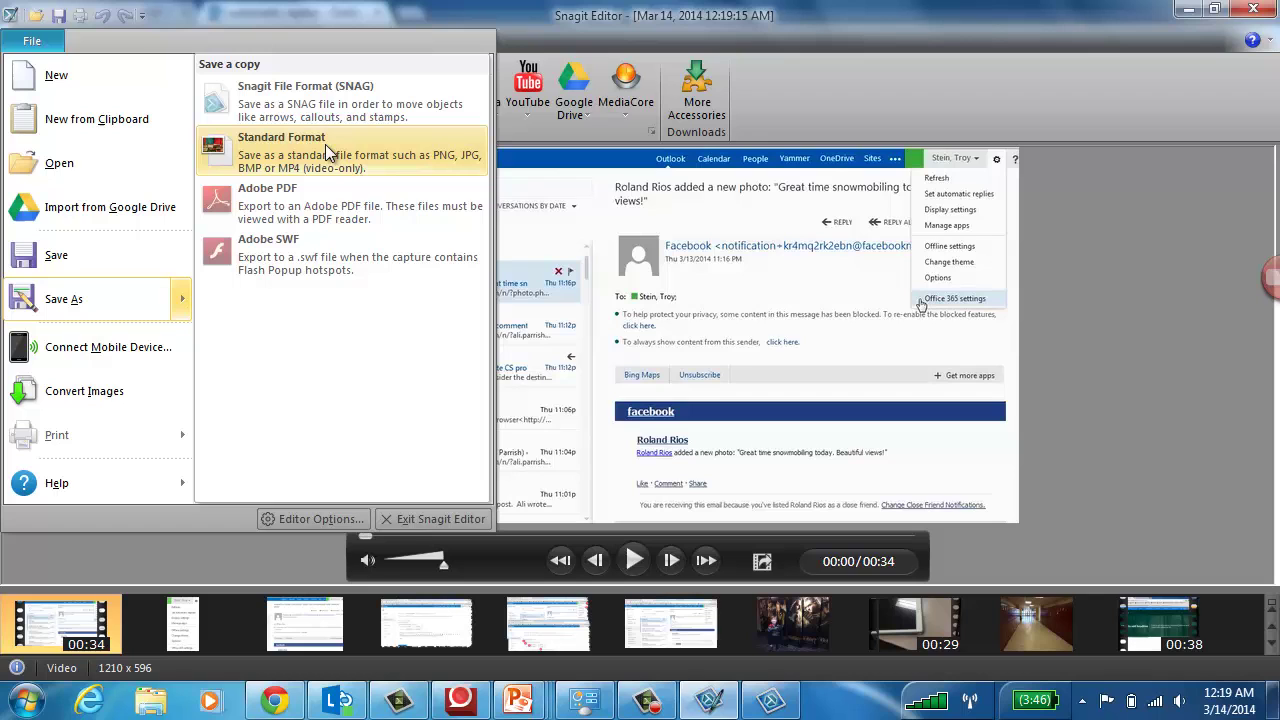
{"action": "left_click", "coordinate": [791, 38]}
- Minimize Snagit Editor and Chrome to reveal the Windows desktop
{"action": "left_click", "coordinate": [1188, 9]}
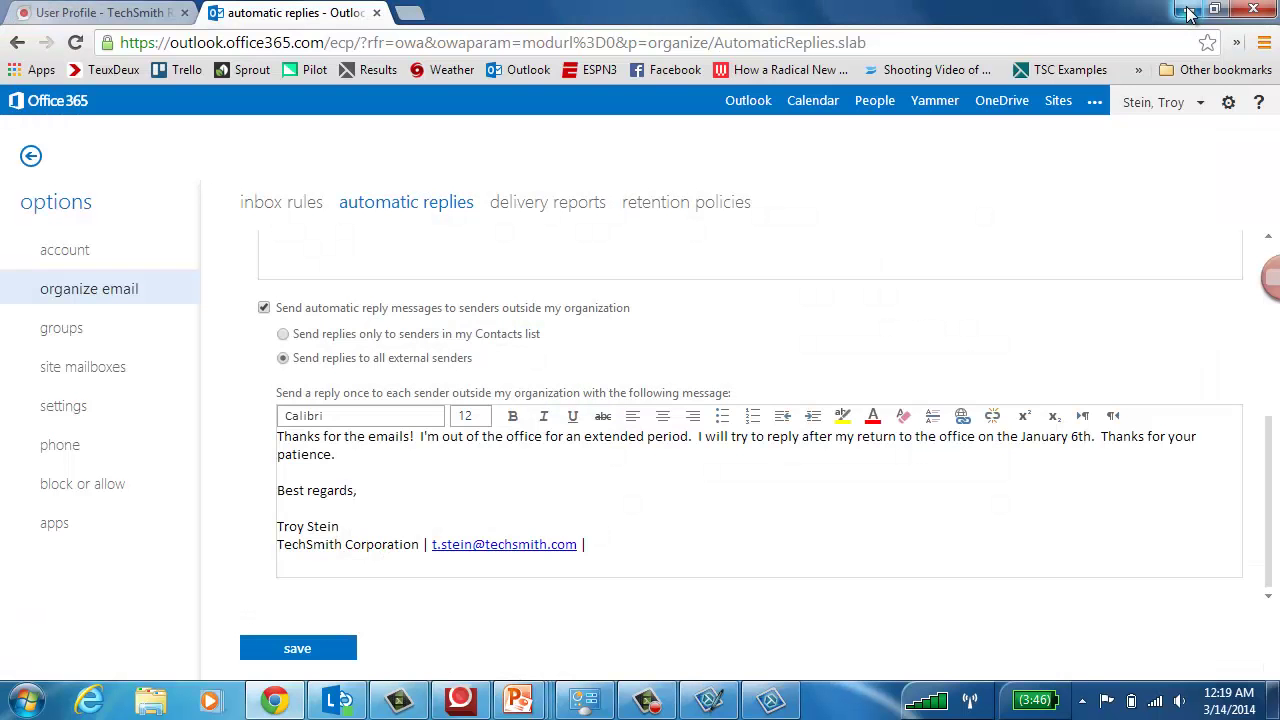
{"action": "left_click", "coordinate": [1188, 12]}
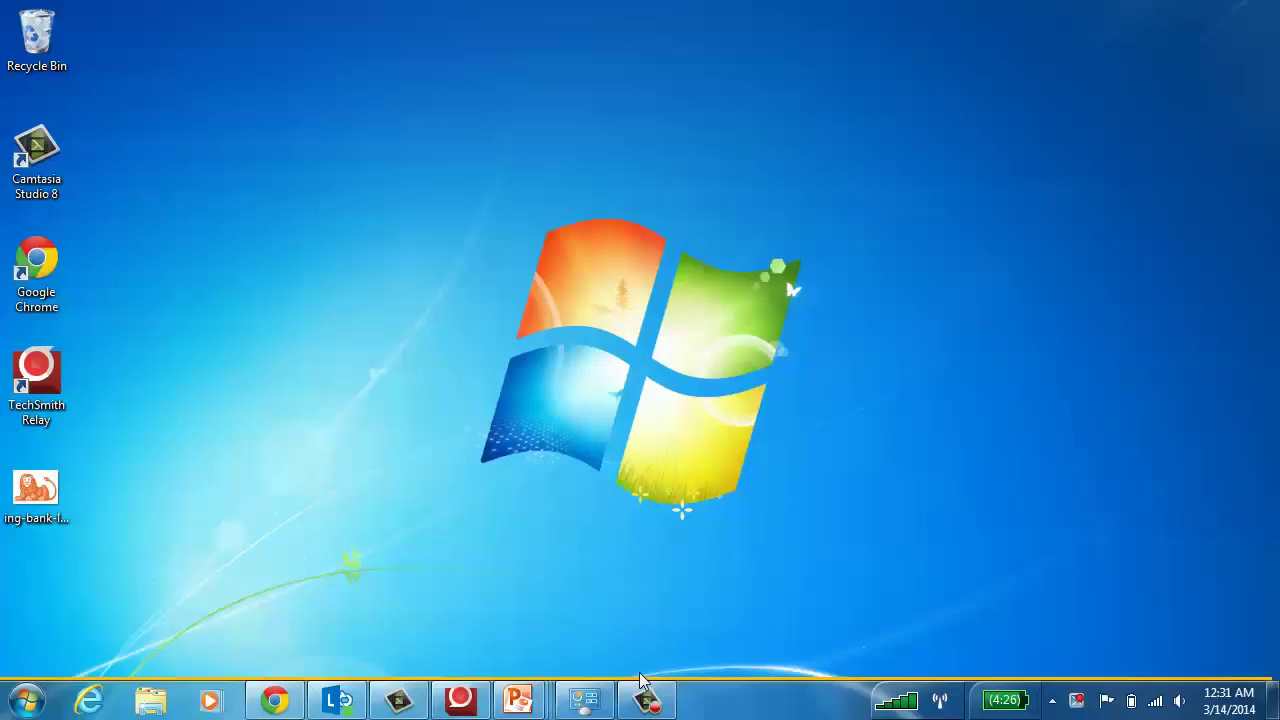
{"action": "mouse_move", "coordinate": [641, 706]}
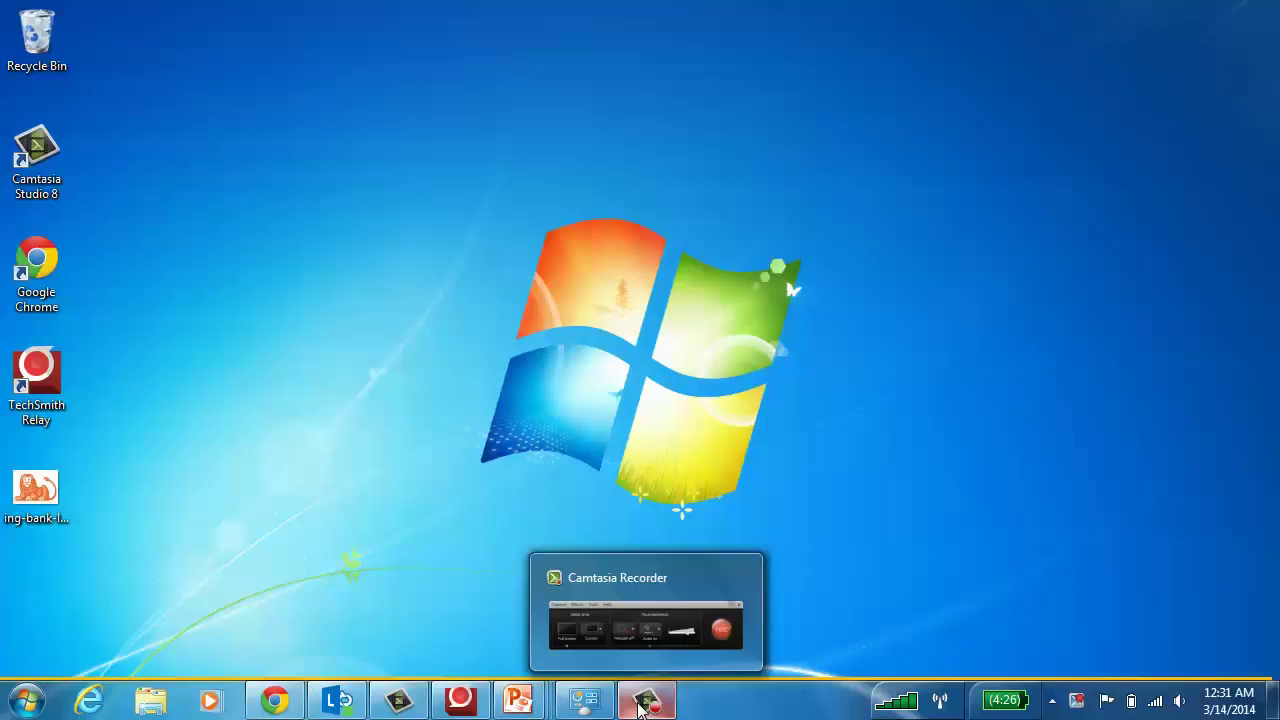
{"action": "left_click", "coordinate": [641, 706]}
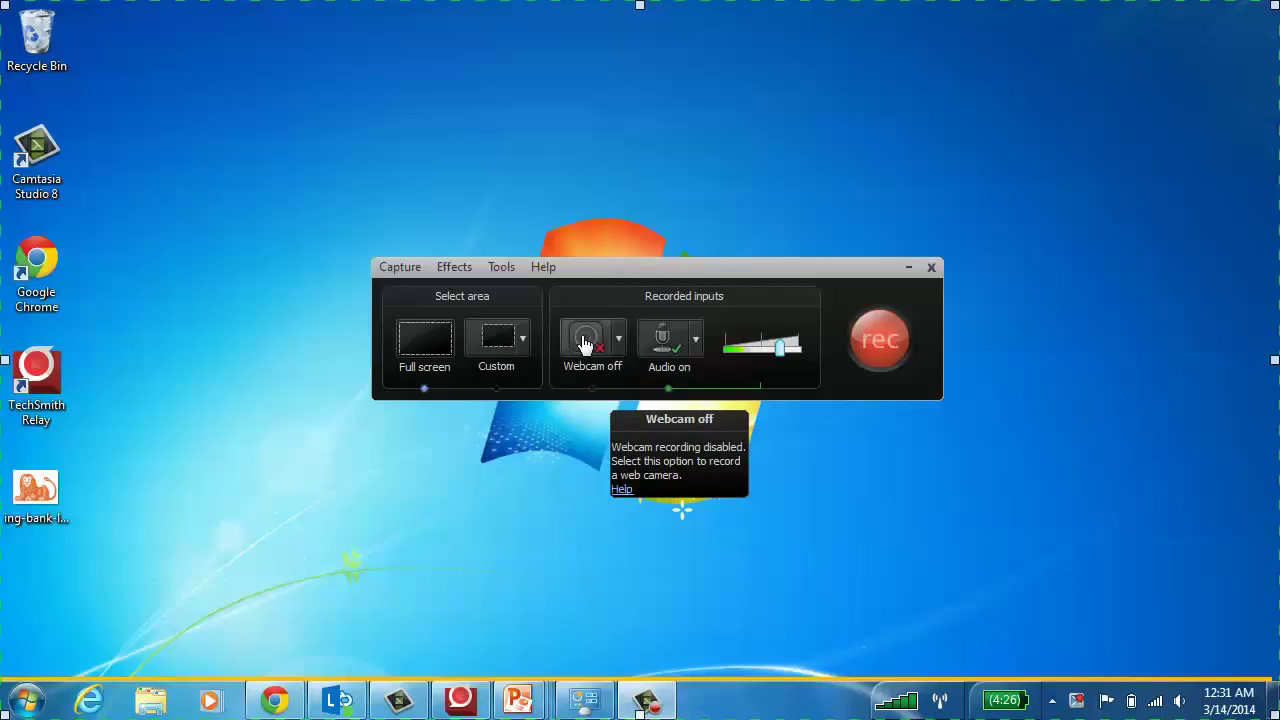
{"action": "left_click", "coordinate": [695, 339]}
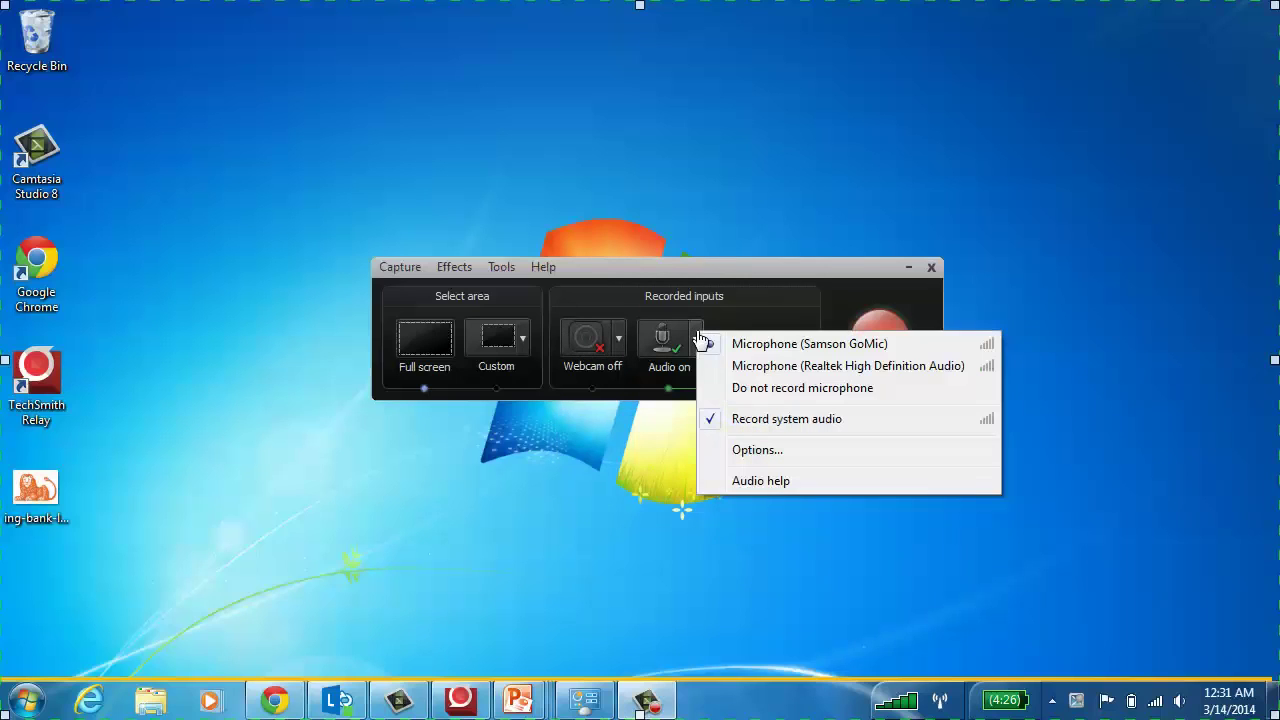
{"action": "left_click", "coordinate": [700, 274]}
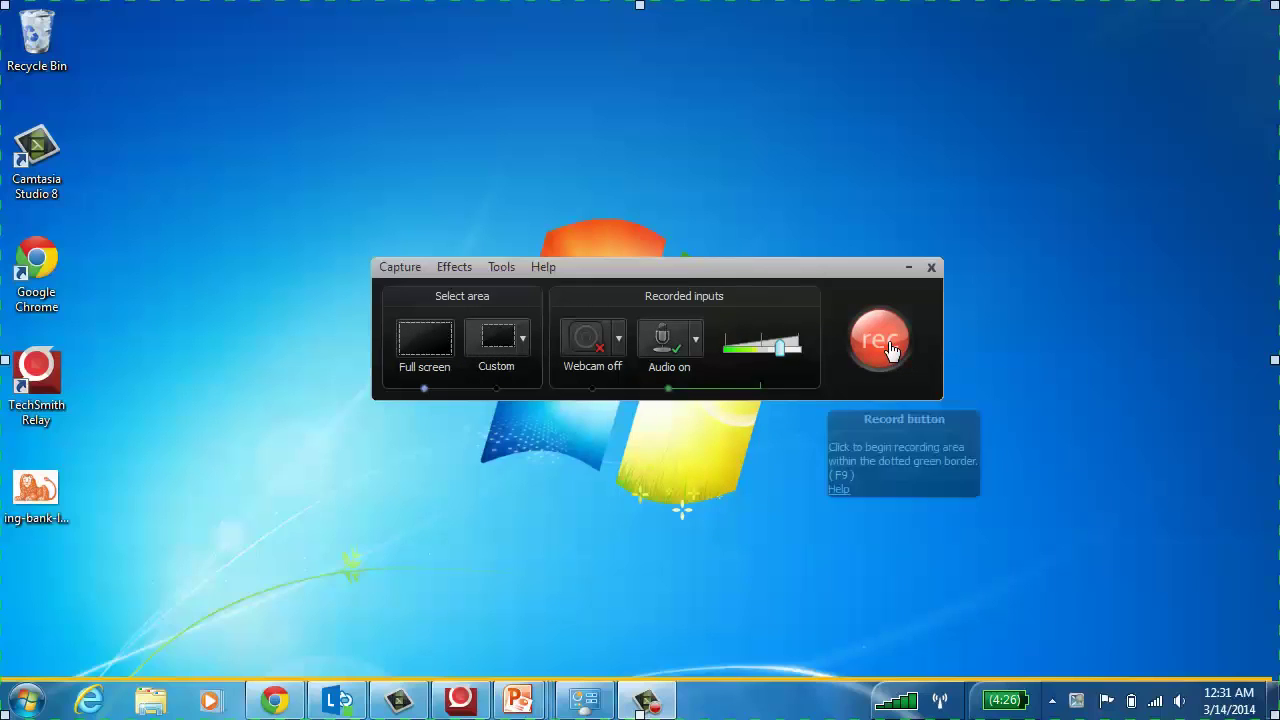
{"action": "left_click", "coordinate": [905, 270]}
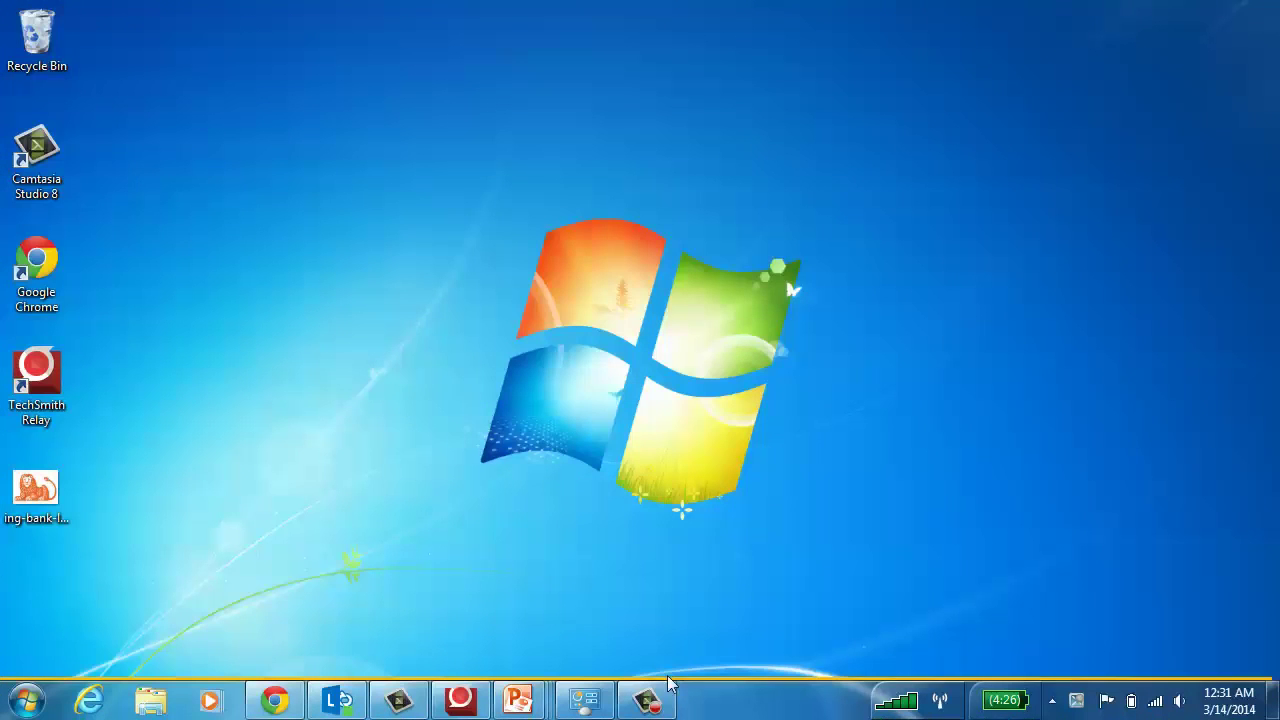
{"action": "left_click", "coordinate": [400, 702]}
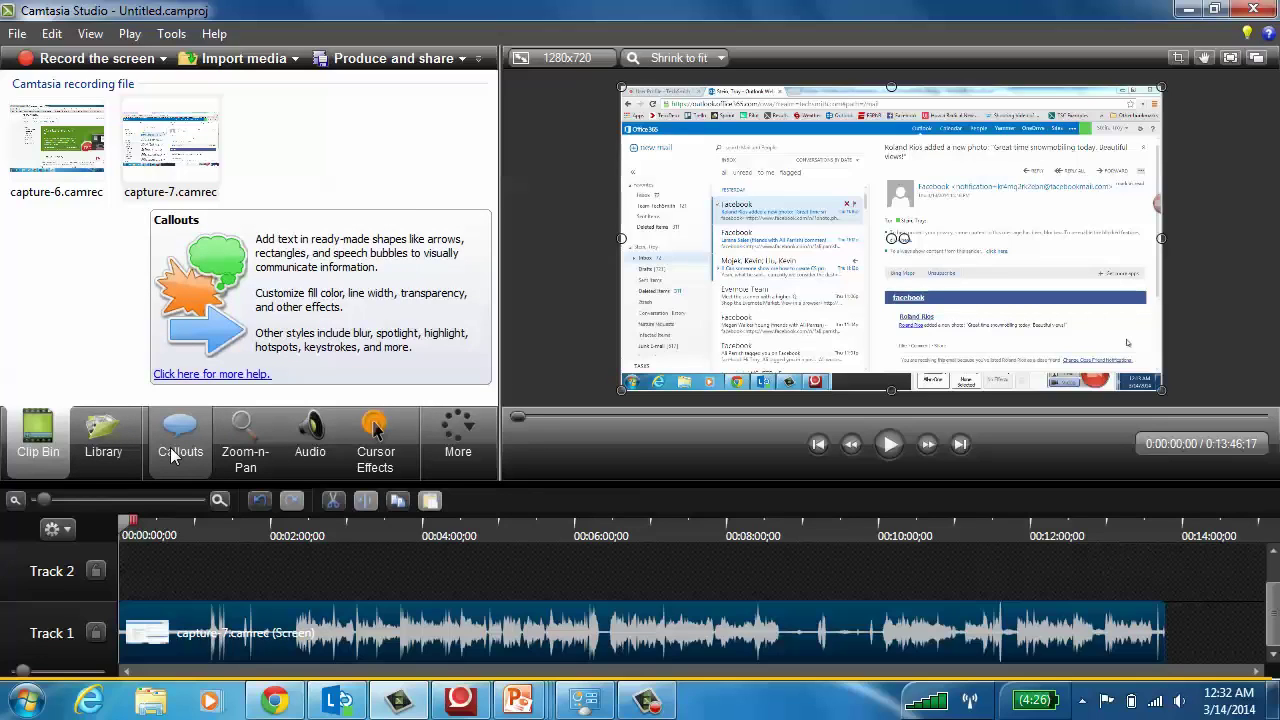
- Add a Blur callout and size it over the Facebook sender's address
{"action": "left_click", "coordinate": [170, 447]}
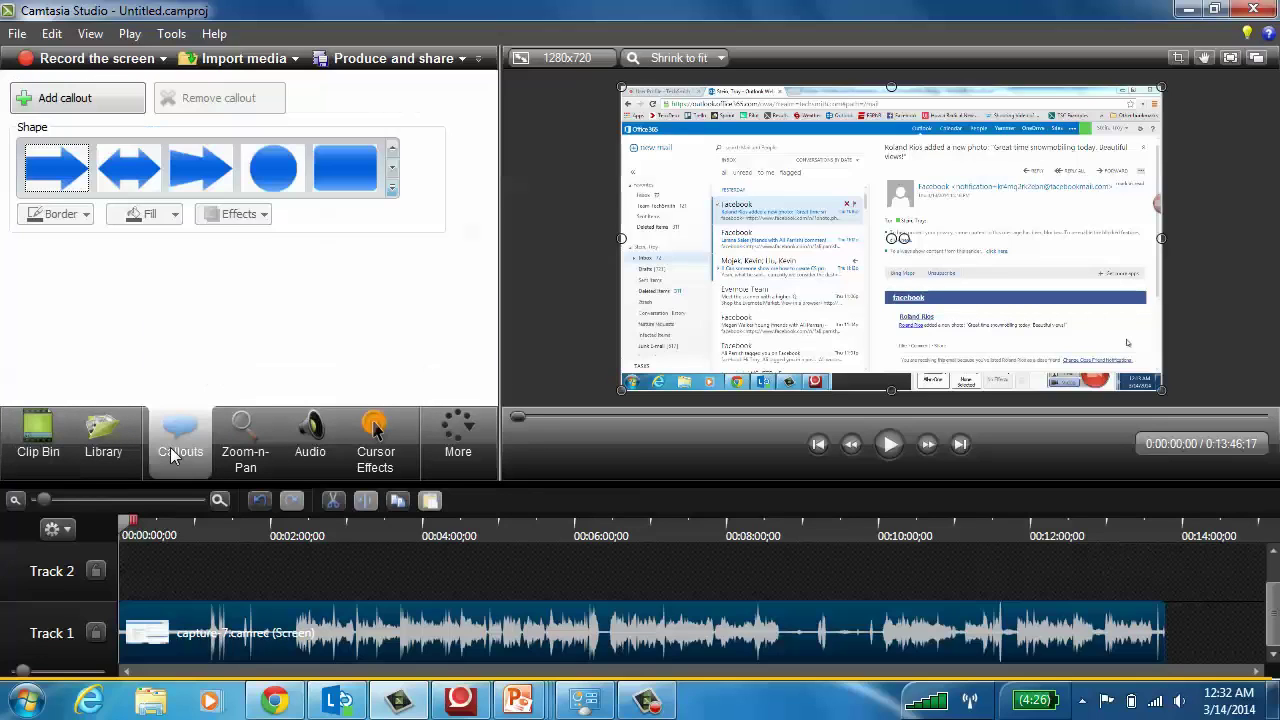
{"action": "left_click", "coordinate": [392, 195]}
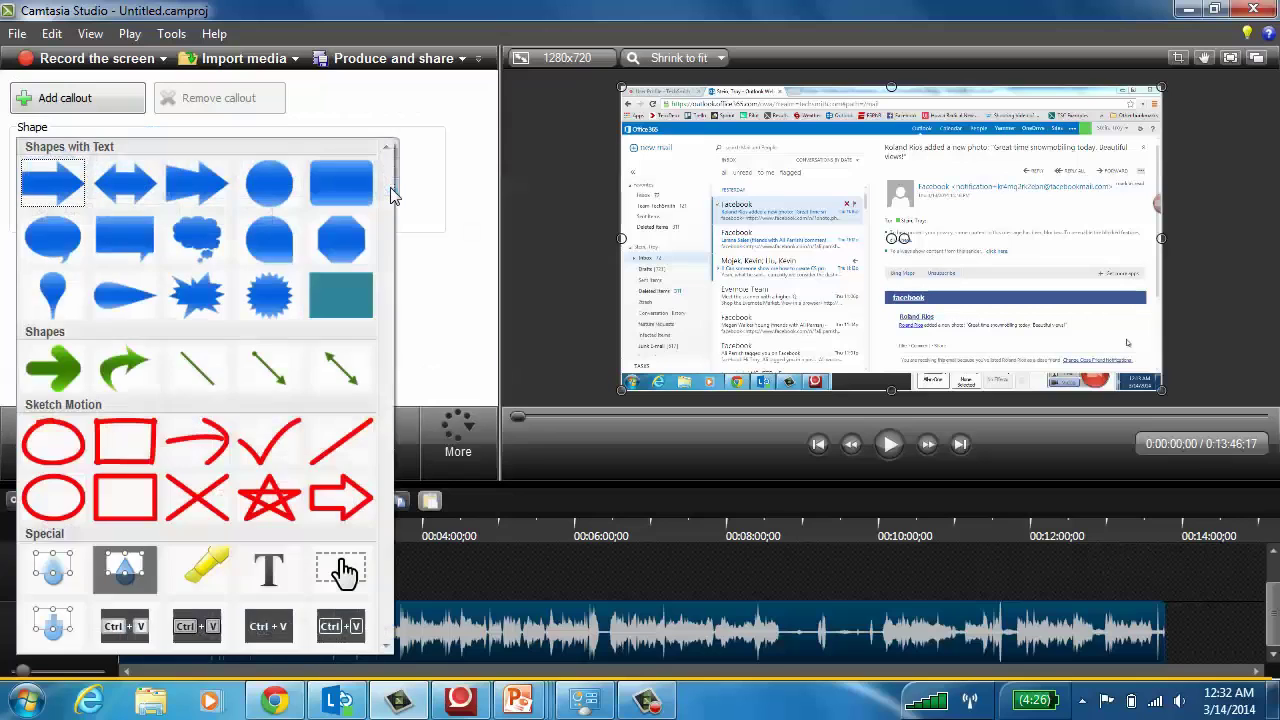
{"action": "left_click", "coordinate": [66, 575]}
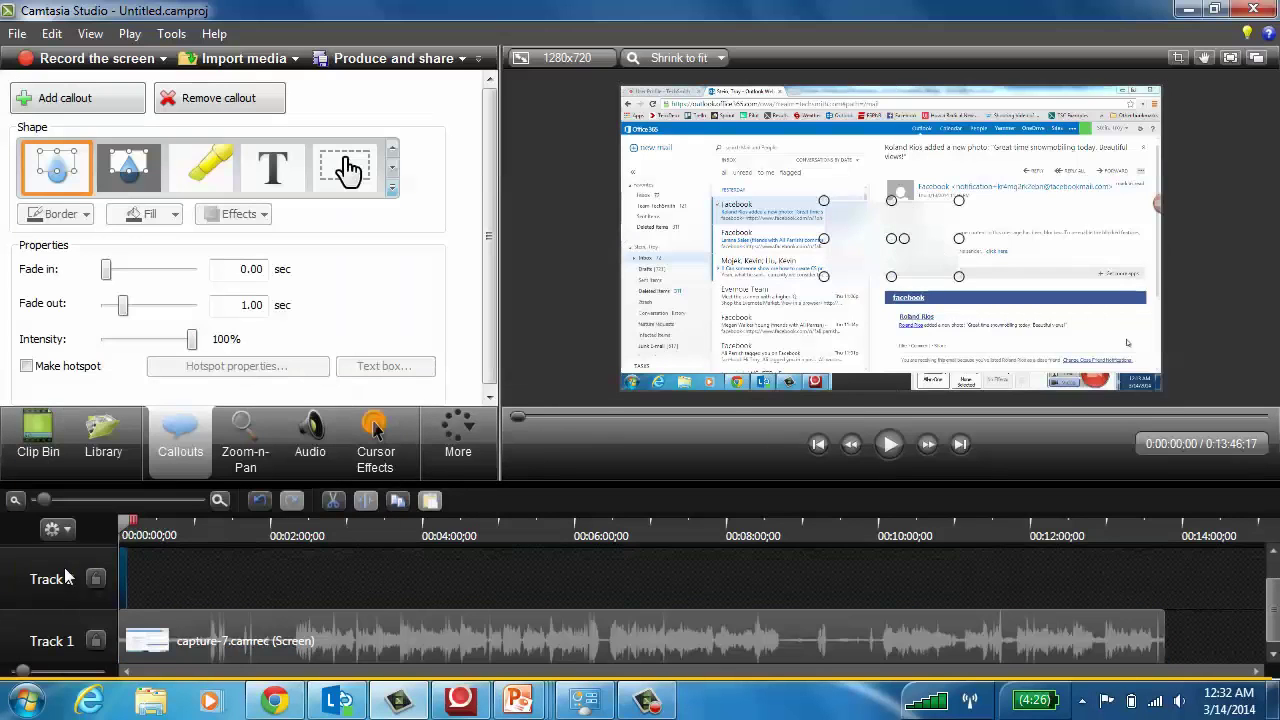
{"action": "left_click_drag", "start_coordinate": [937, 218], "coordinate": [1020, 206]}
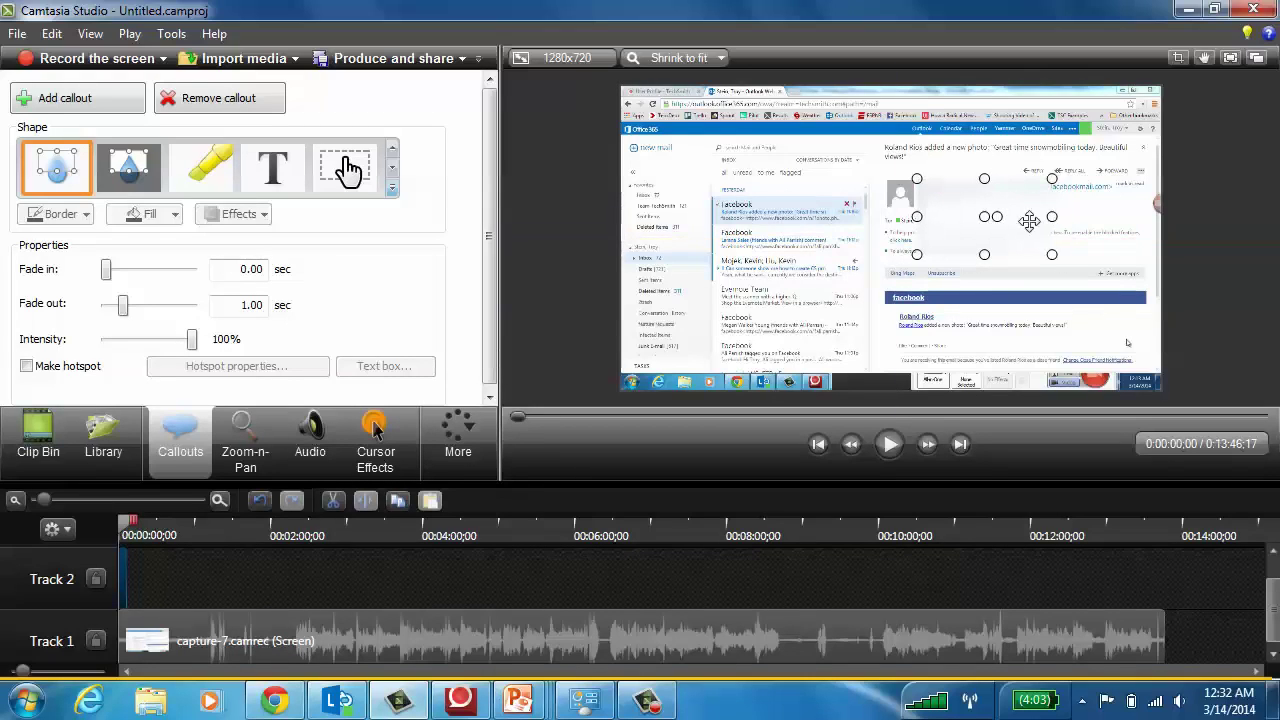
{"action": "left_click_drag", "start_coordinate": [1054, 254], "coordinate": [1124, 197]}
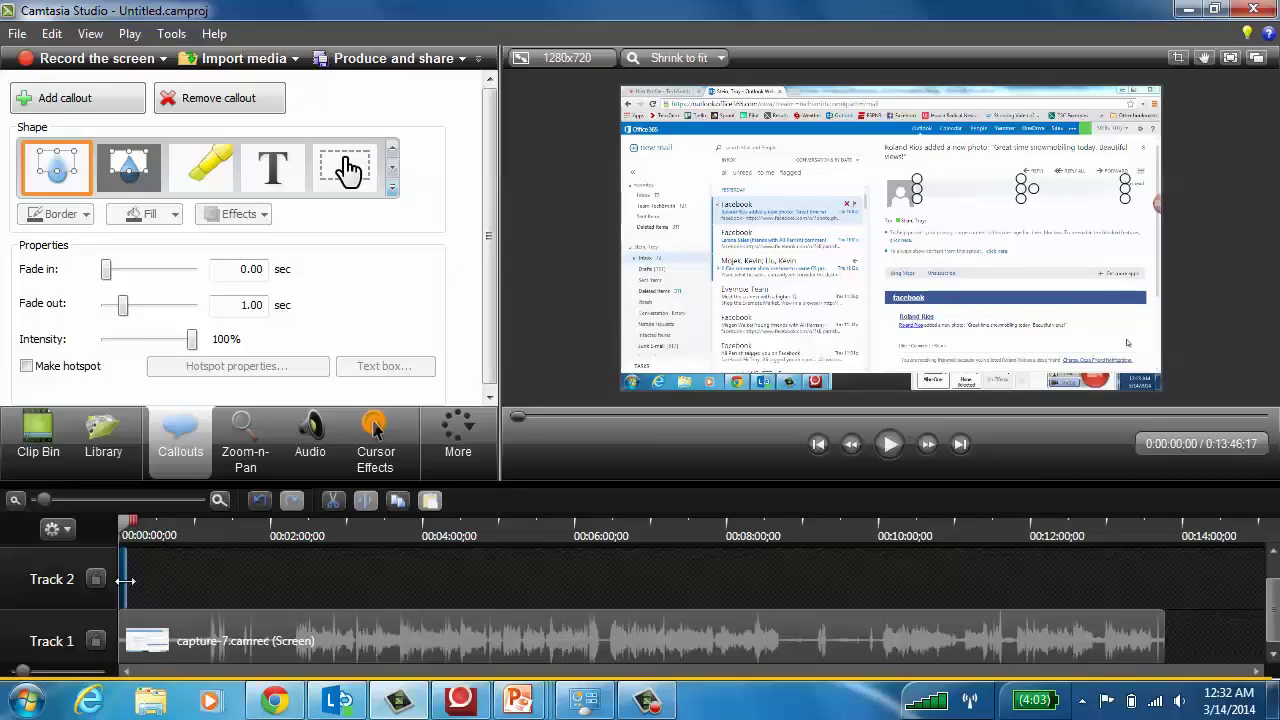
- Lengthen and shift the Blur 1 clip later on Track 2 at 100% blur, previewing around 3:03–3:06
{"action": "left_click_drag", "start_coordinate": [125, 579], "coordinate": [354, 580]}
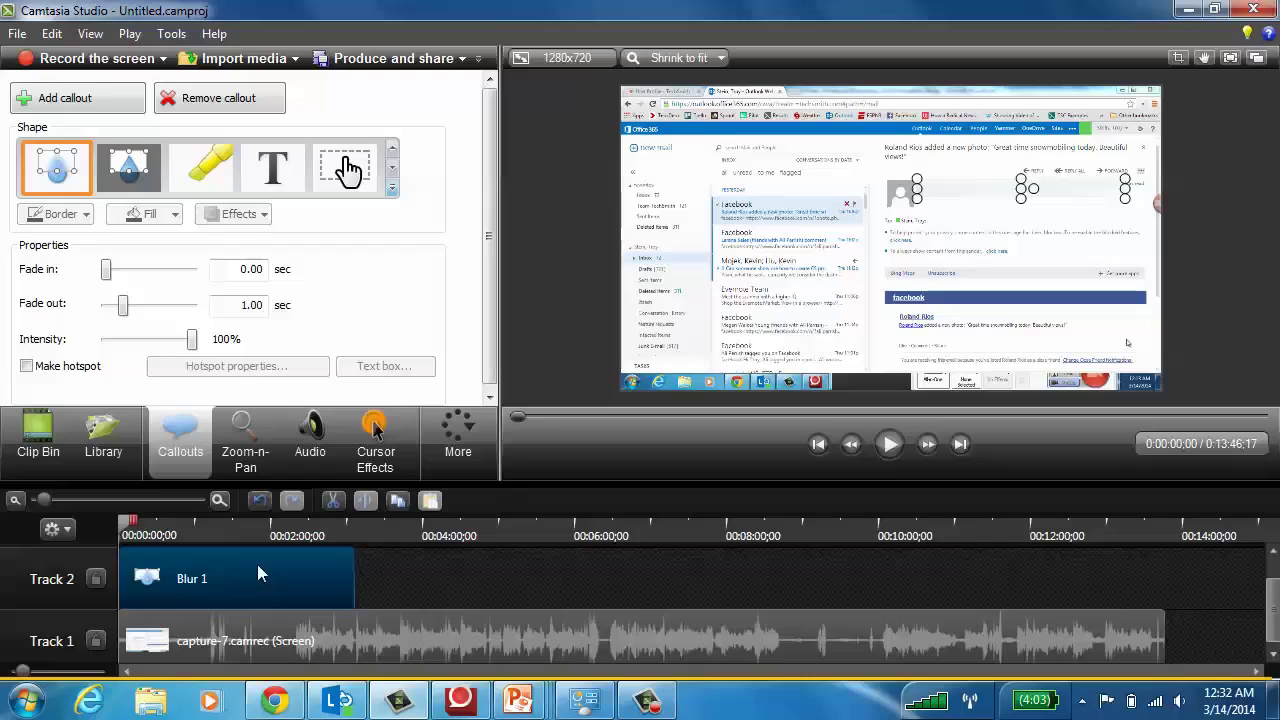
{"action": "left_click_drag", "start_coordinate": [257, 572], "coordinate": [390, 584]}
{"action": "mouse_move", "coordinate": [106, 270]}
{"action": "left_mouse_down"}
{"action": "mouse_move", "coordinate": [198, 281]}
{"action": "mouse_move", "coordinate": [107, 282]}
{"action": "left_mouse_up"}
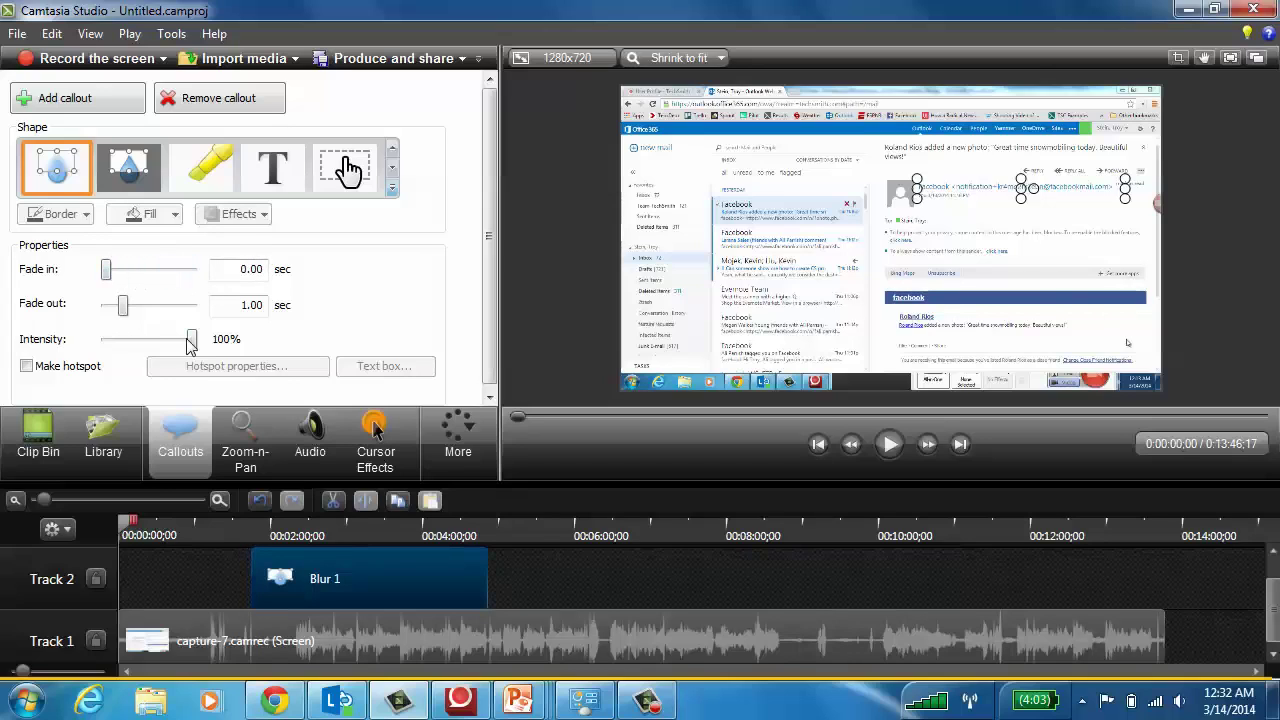
{"action": "mouse_move", "coordinate": [190, 342]}
{"action": "left_mouse_down"}
{"action": "mouse_move", "coordinate": [127, 342]}
{"action": "mouse_move", "coordinate": [210, 340]}
{"action": "left_mouse_up"}
{"action": "left_click", "coordinate": [355, 535]}
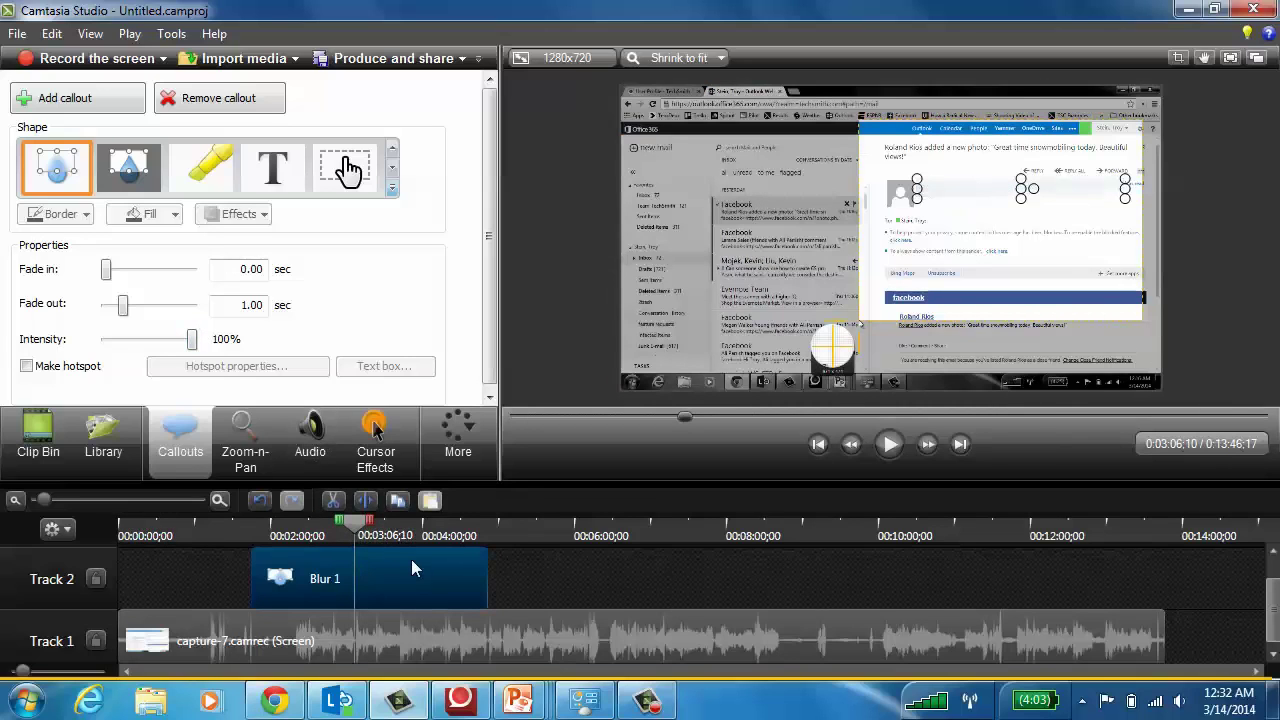
{"action": "left_click", "coordinate": [350, 528]}
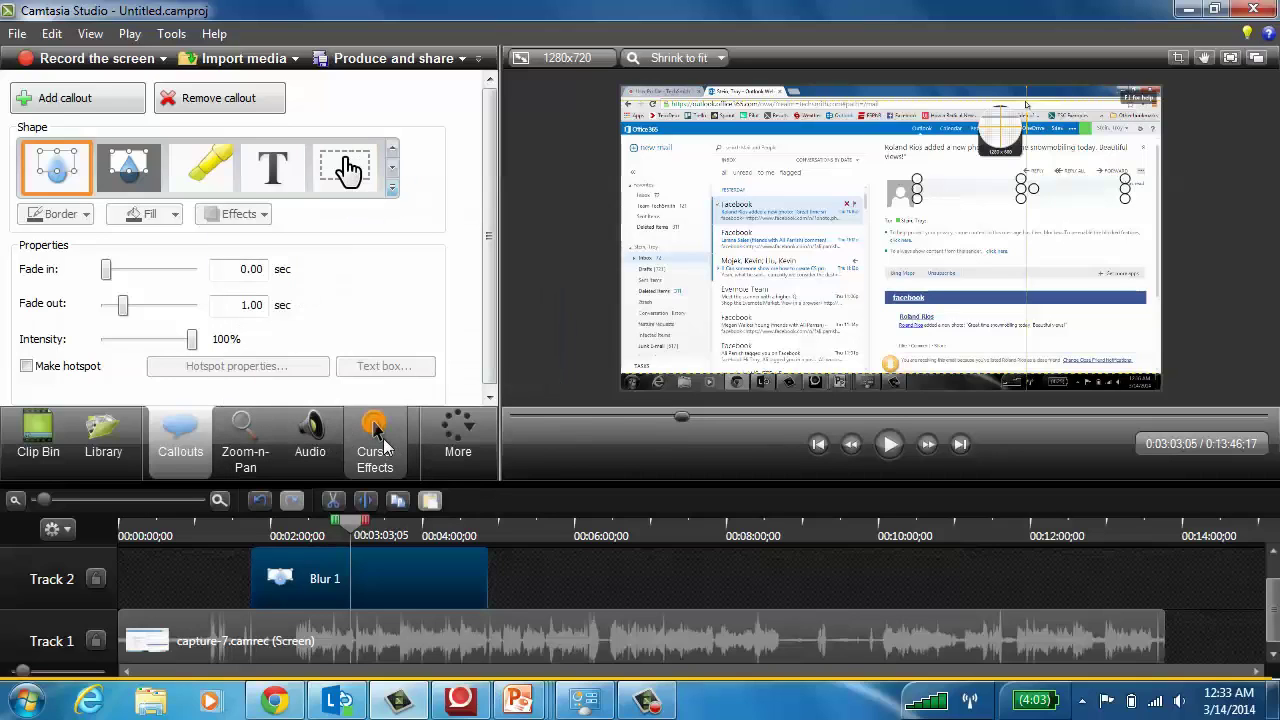
- Select the capture-7.camrec clip for cursor effects and move playback to about 3:06
{"action": "left_click", "coordinate": [385, 447]}
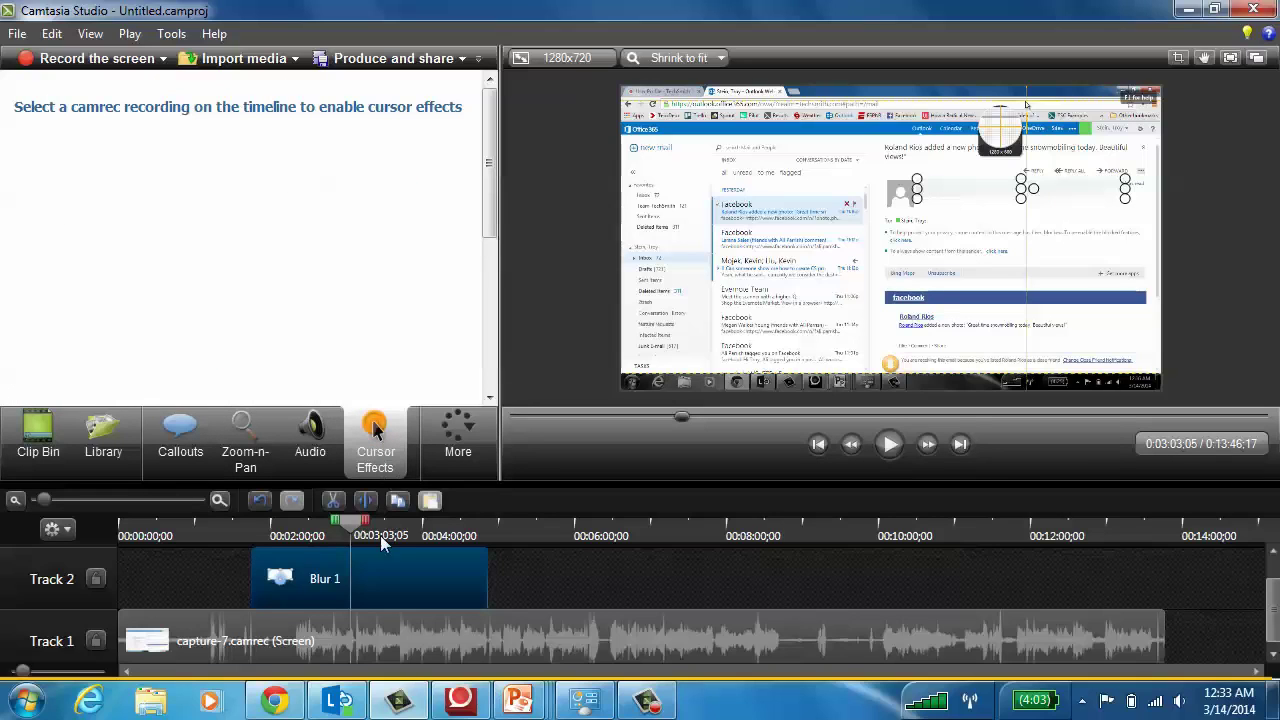
{"action": "left_click", "coordinate": [380, 633]}
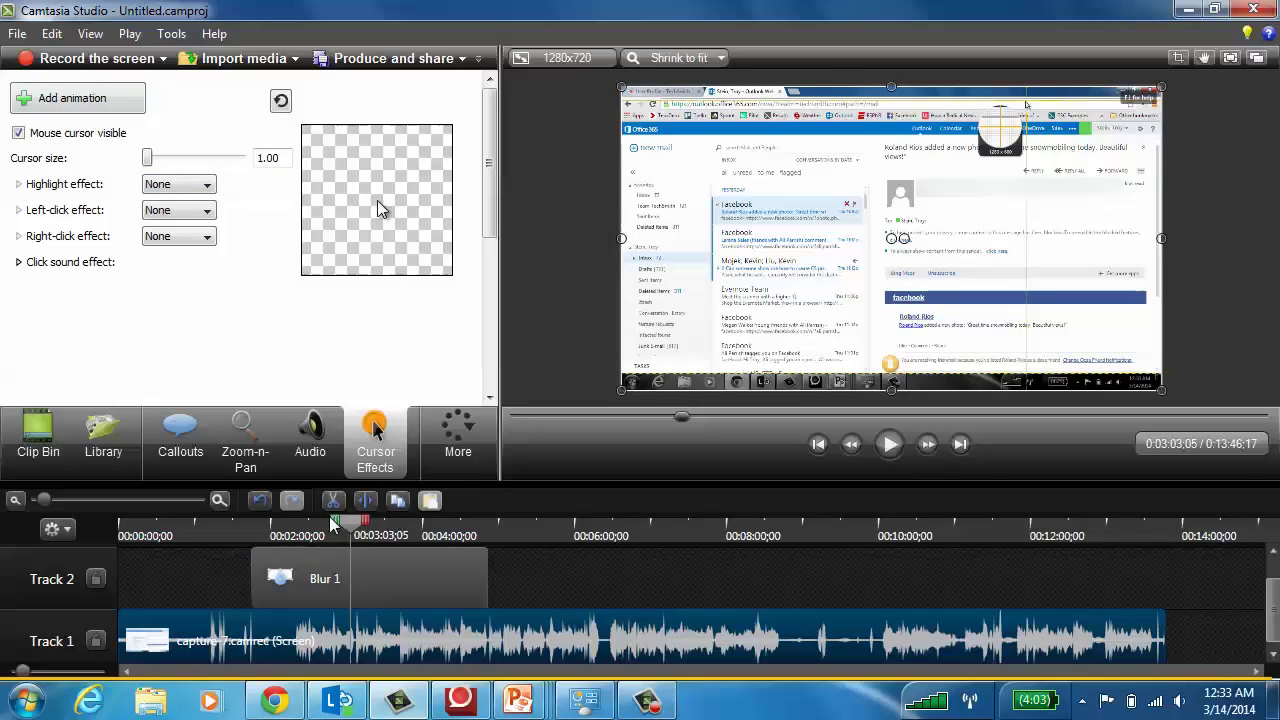
{"action": "left_click", "coordinate": [220, 526]}
{"action": "left_click_drag", "start_coordinate": [220, 528], "coordinate": [370, 530]}
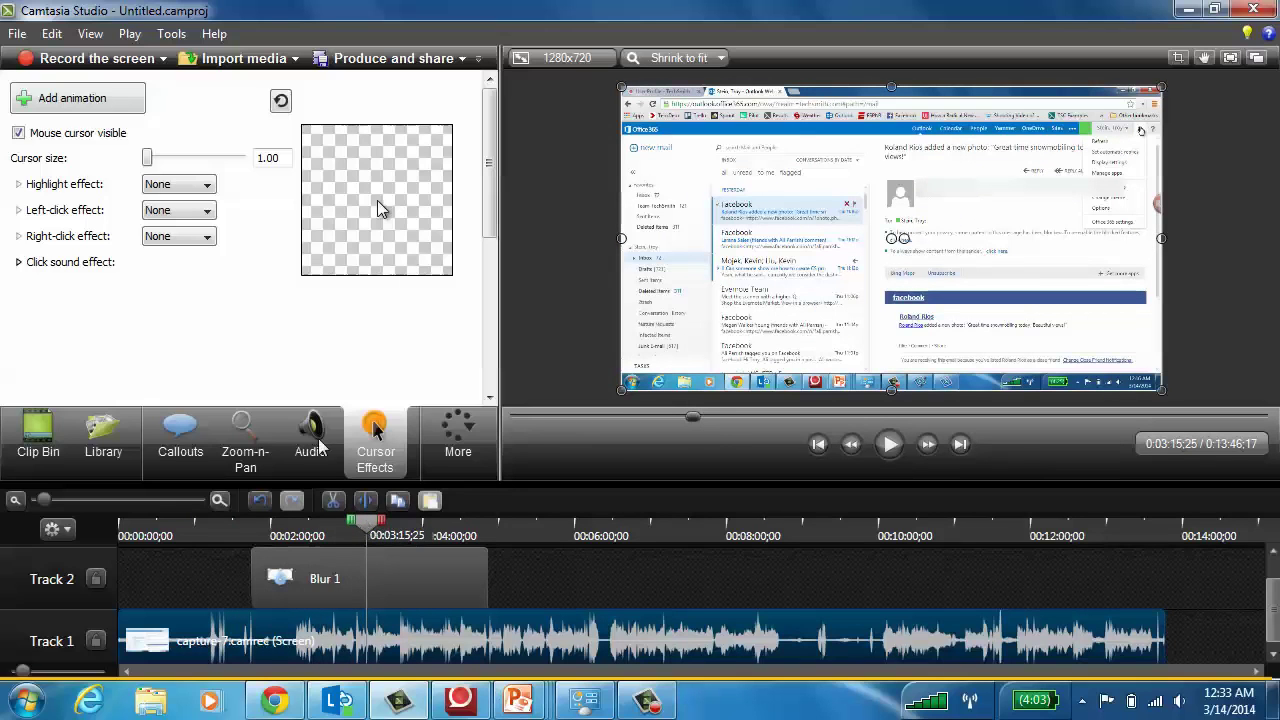
- Enlarge the cursor to about 3.5 and give it a yellow Highlight effect at size 31
{"action": "left_click", "coordinate": [67, 100]}
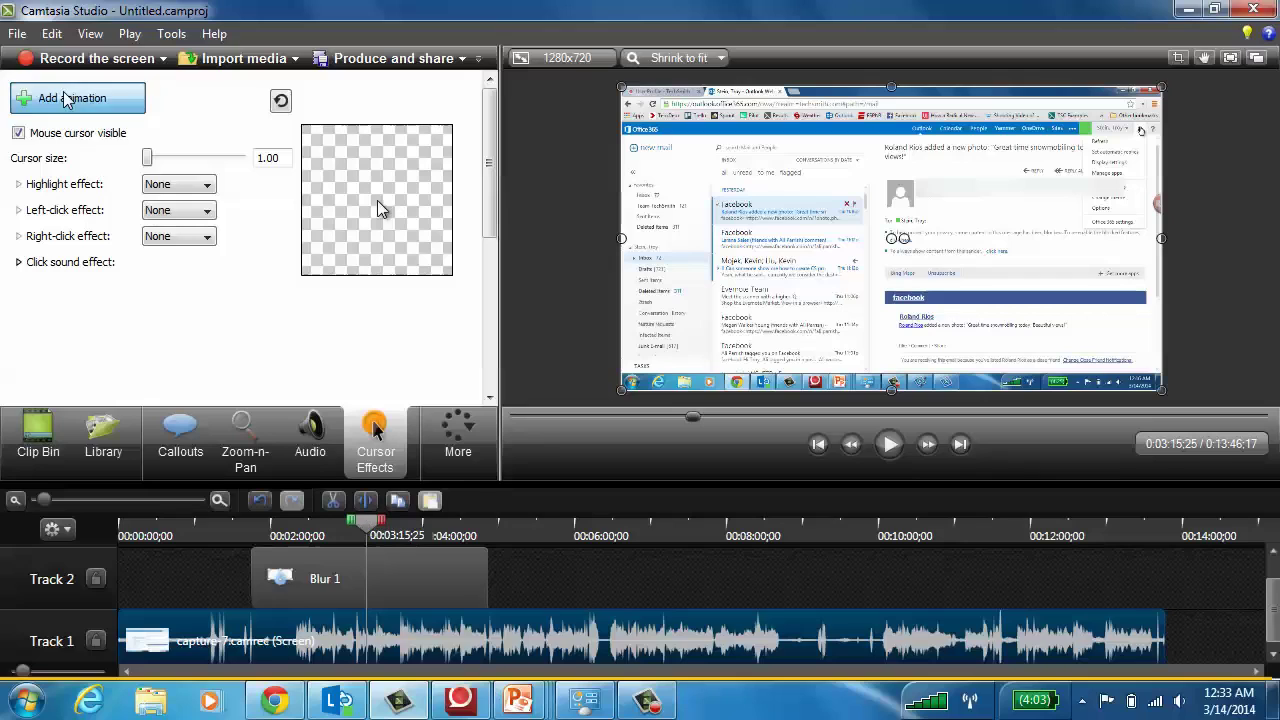
{"action": "left_click_drag", "start_coordinate": [148, 160], "coordinate": [206, 163]}
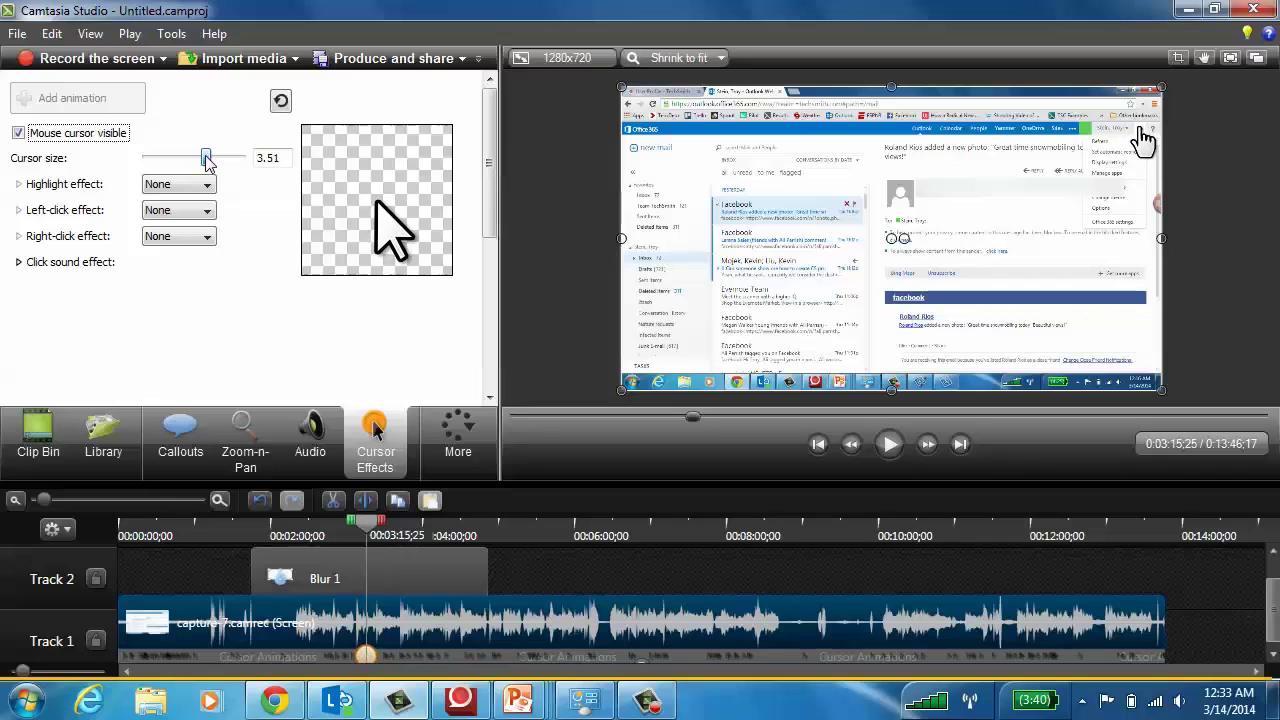
{"action": "left_click", "coordinate": [204, 186]}
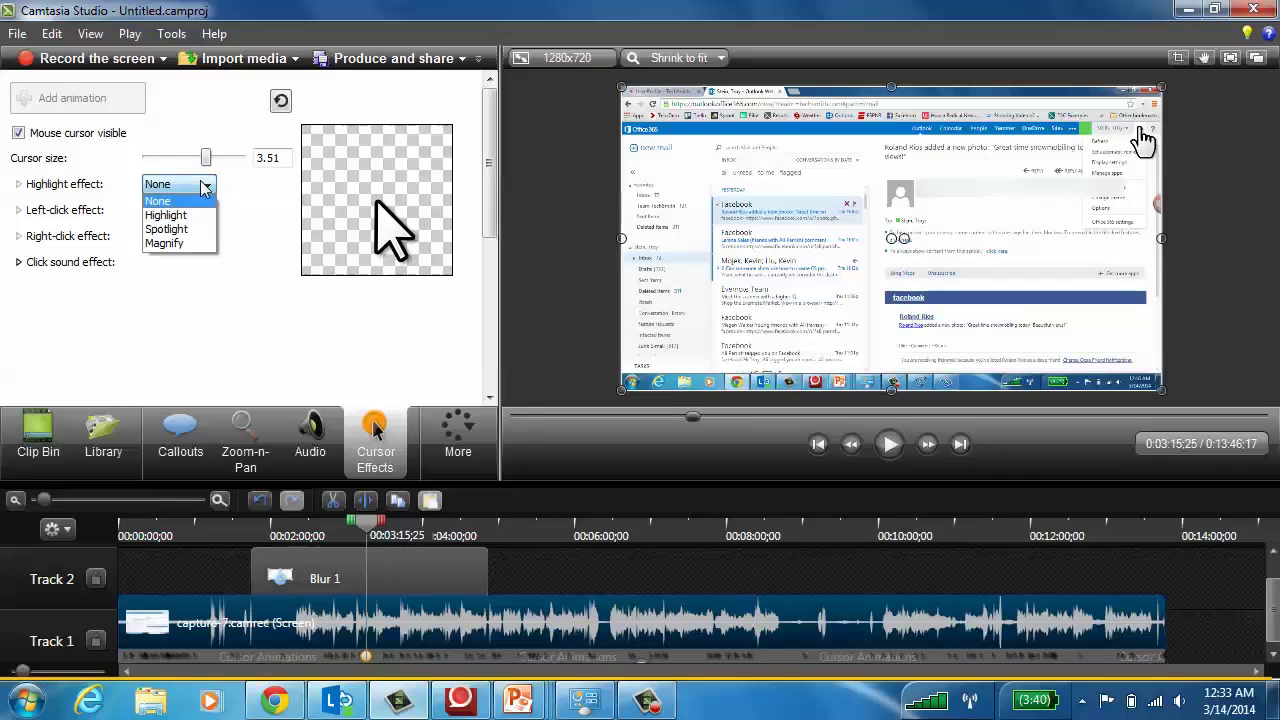
{"action": "left_click", "coordinate": [168, 215]}
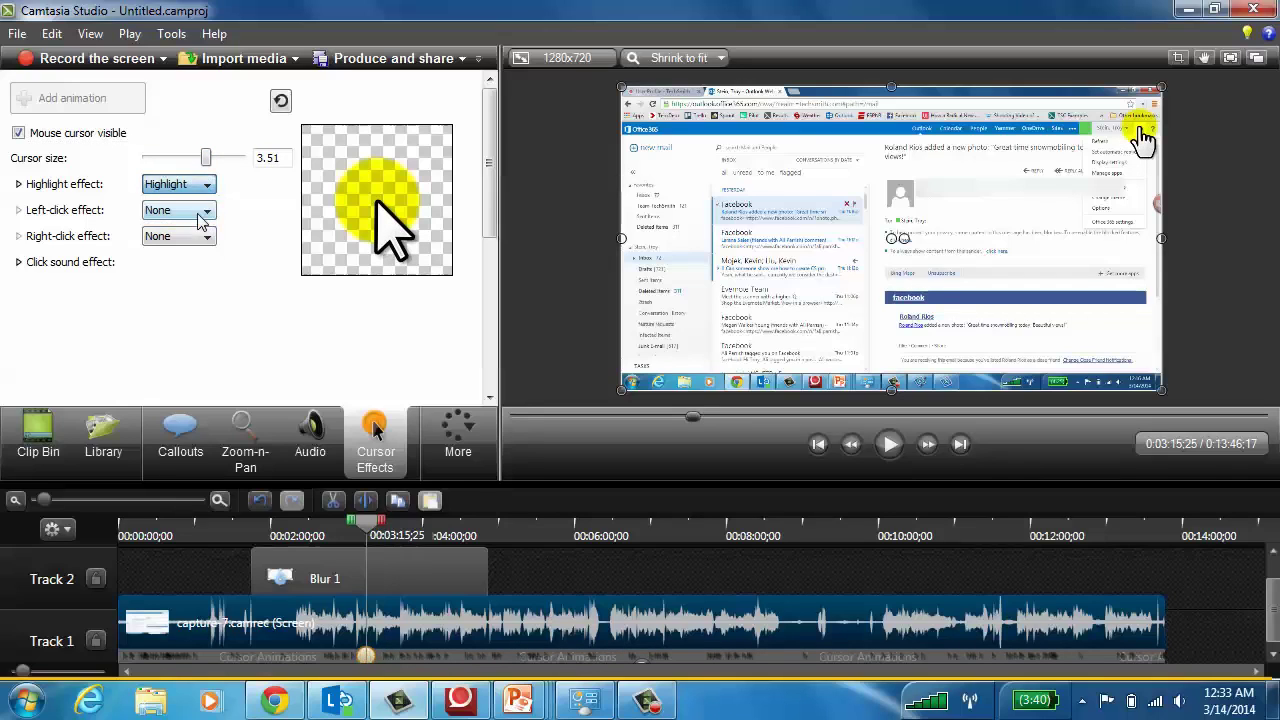
{"action": "left_click", "coordinate": [24, 187]}
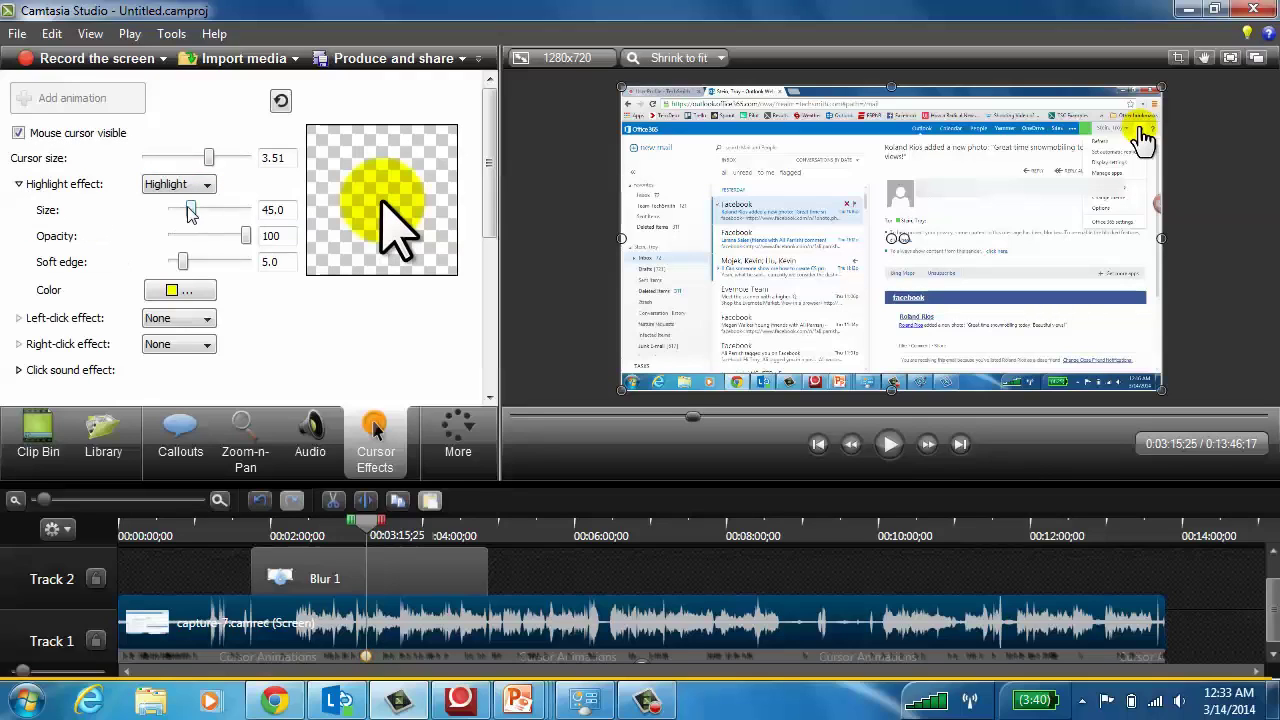
{"action": "mouse_move", "coordinate": [190, 210]}
{"action": "left_mouse_down"}
{"action": "mouse_move", "coordinate": [217, 212]}
{"action": "mouse_move", "coordinate": [180, 215]}
{"action": "left_mouse_up"}
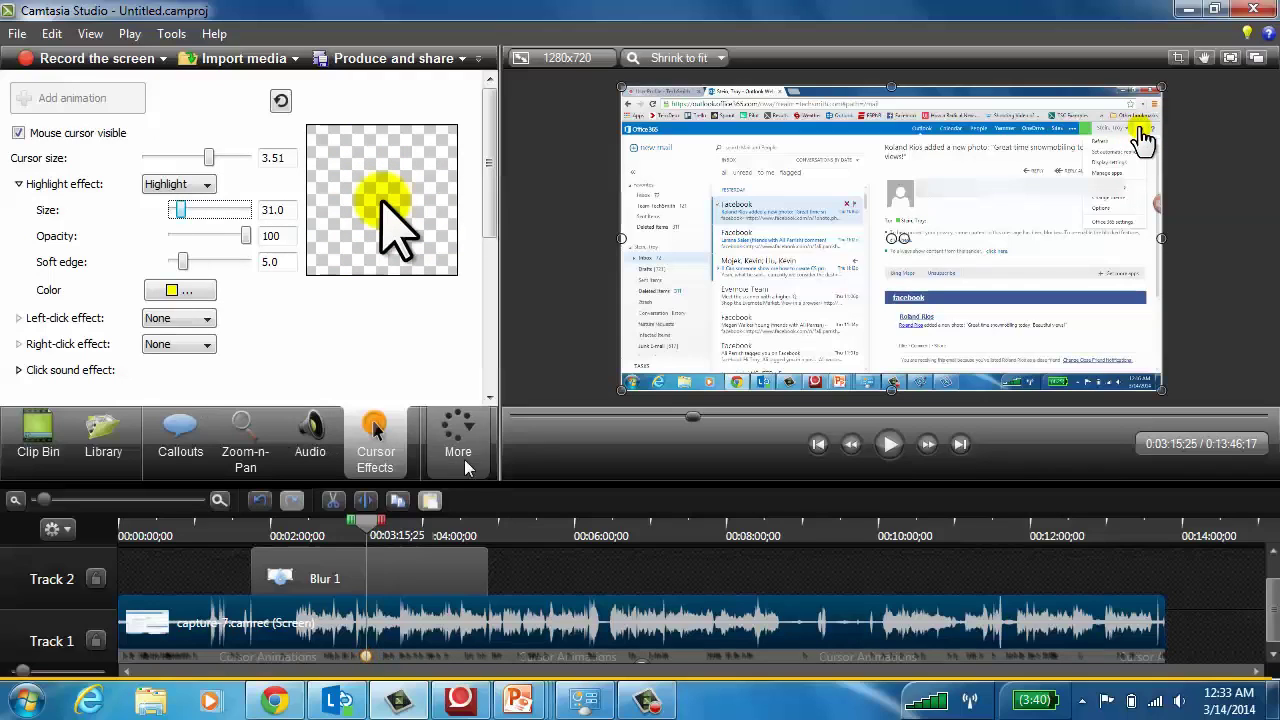
- Browse the extra editing features without choosing one, then bring up the production and sharing choices
{"action": "left_click", "coordinate": [457, 440]}
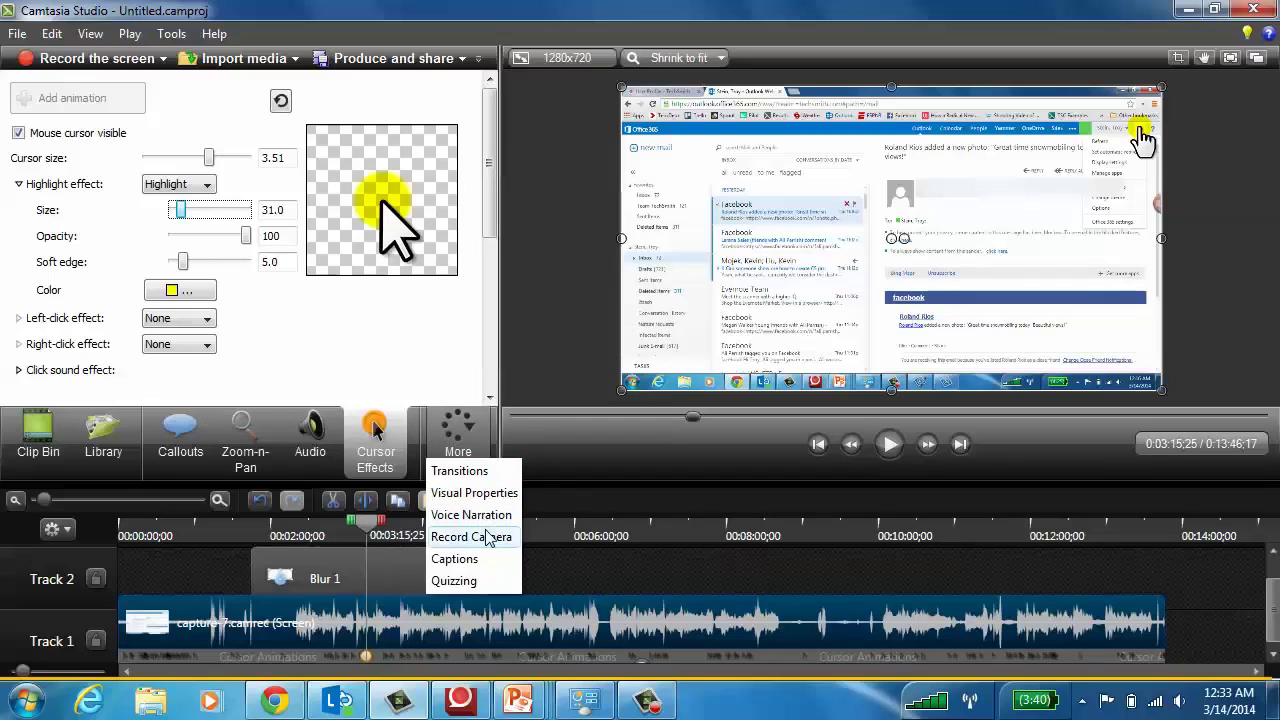
{"action": "left_click", "coordinate": [586, 446]}
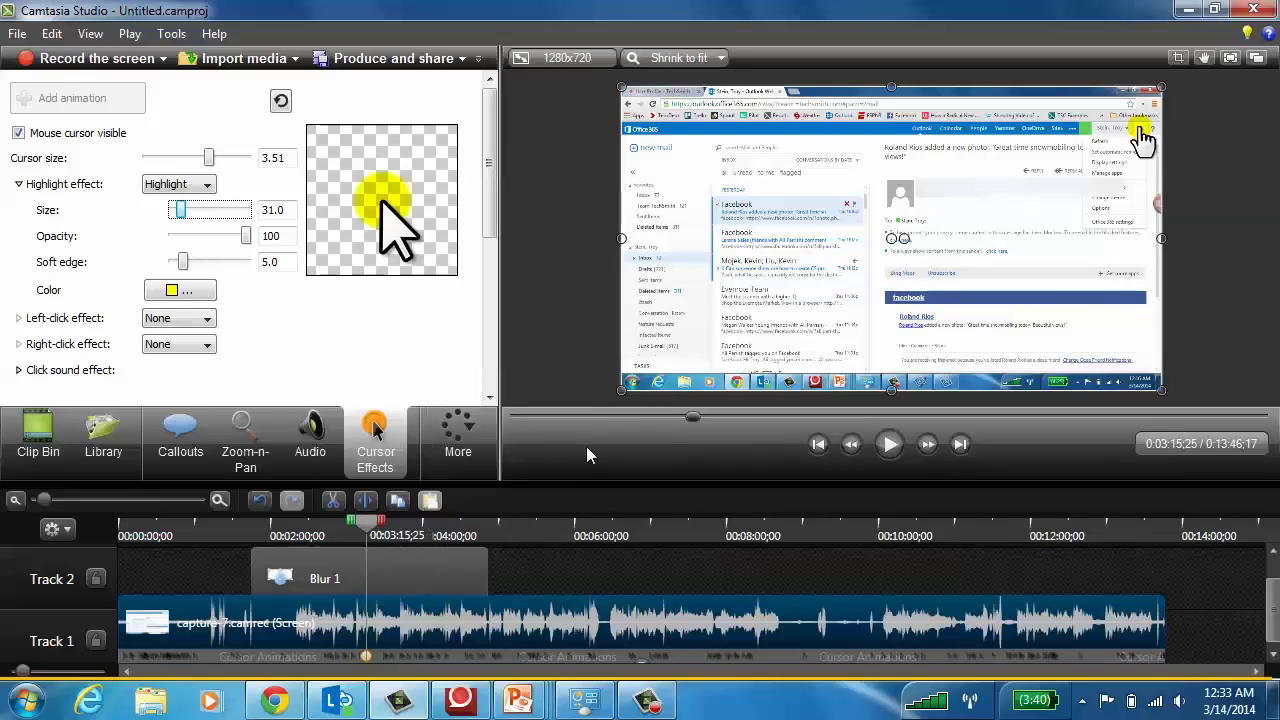
{"action": "left_click", "coordinate": [466, 59]}
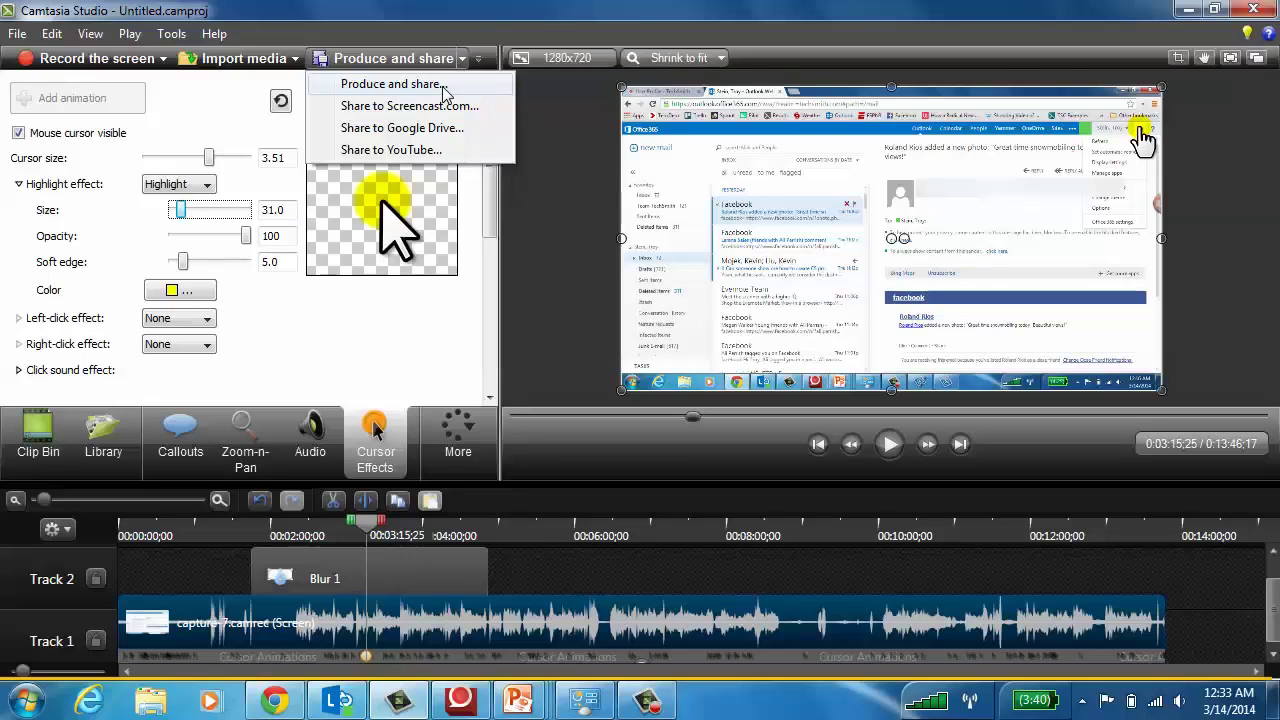
- Launch the Produce and share wizard and show its list of production presets
{"action": "left_click", "coordinate": [443, 86]}
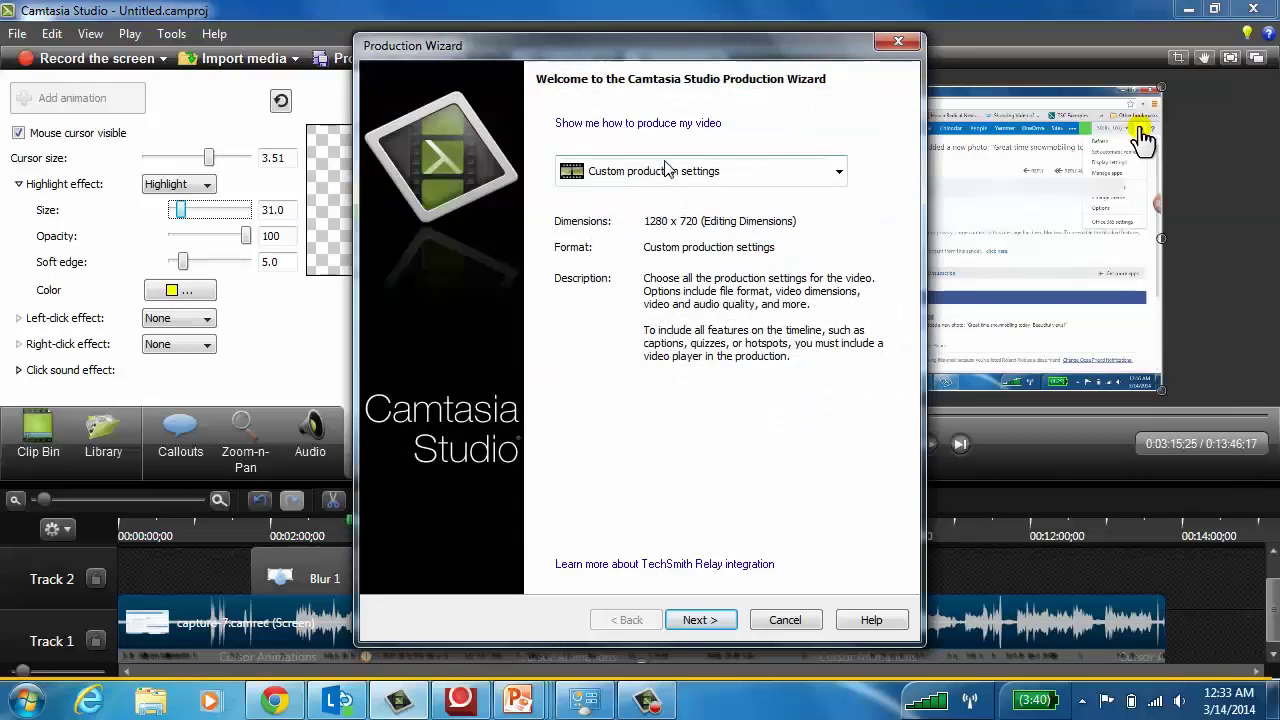
{"action": "left_click", "coordinate": [668, 170]}
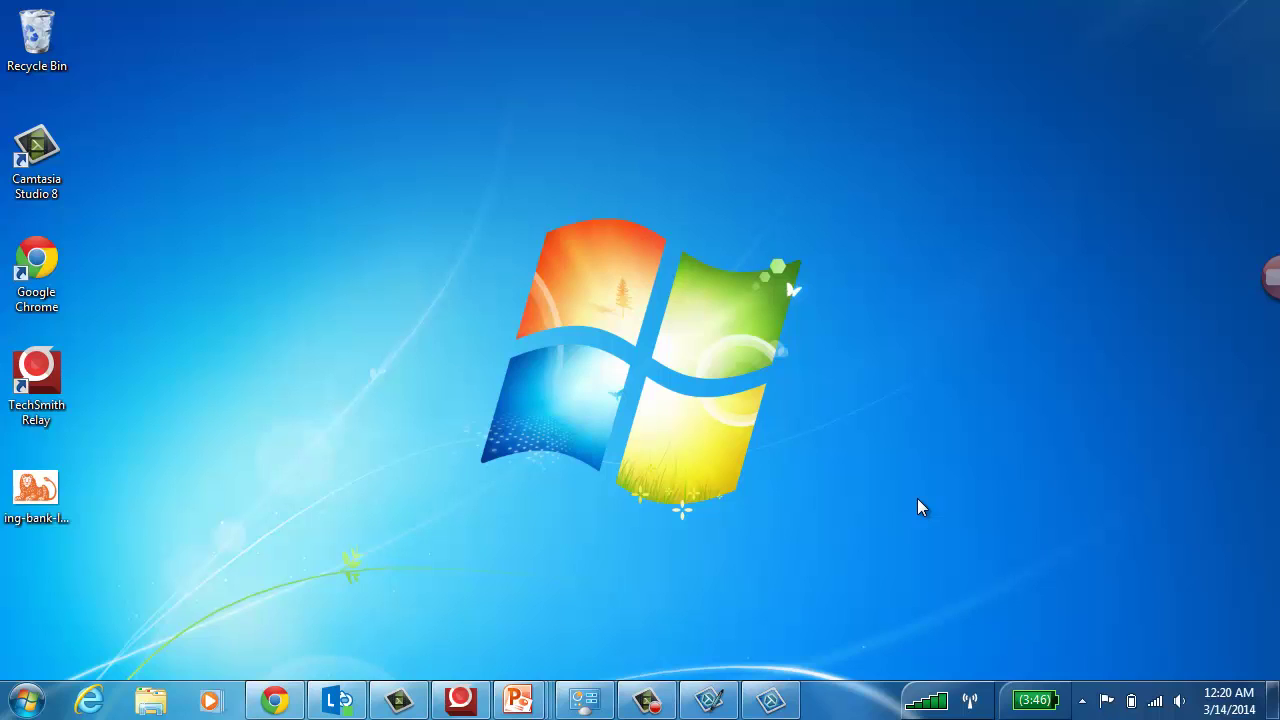
- Open the Relay recorder, move its window out of the way, and start recording
{"action": "left_click", "coordinate": [460, 702]}
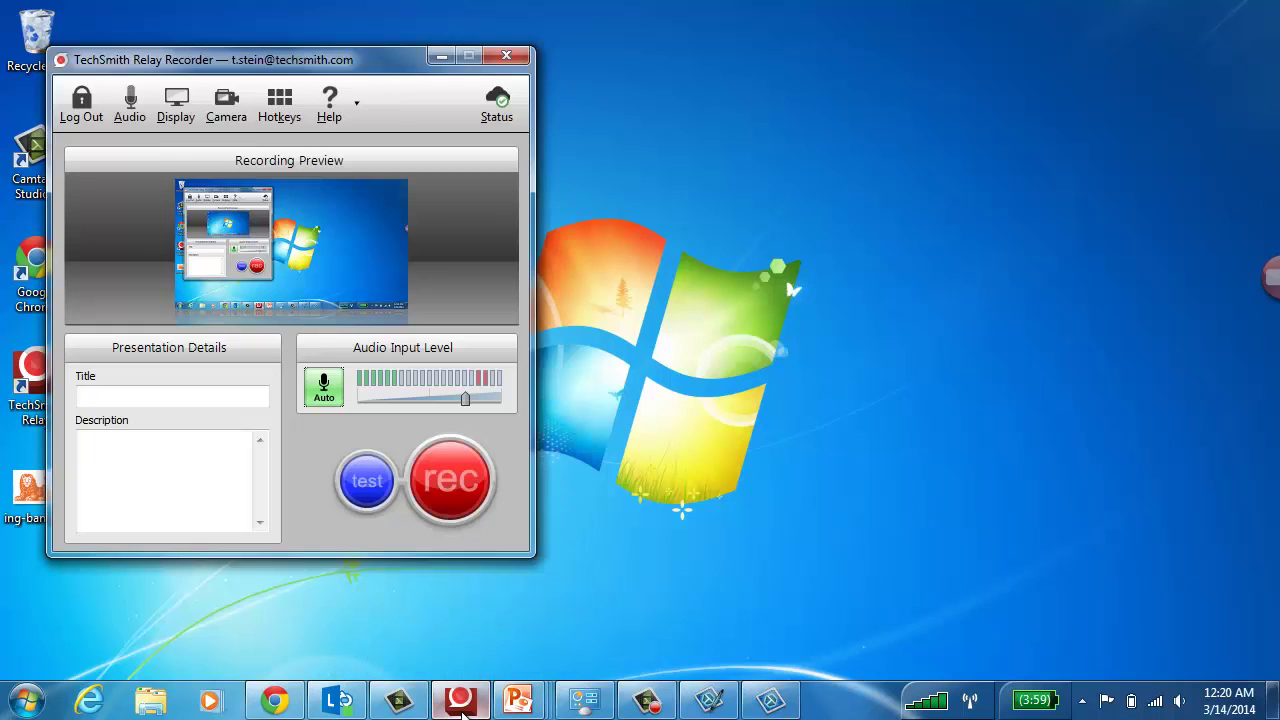
{"action": "left_click_drag", "start_coordinate": [359, 60], "coordinate": [396, 24]}
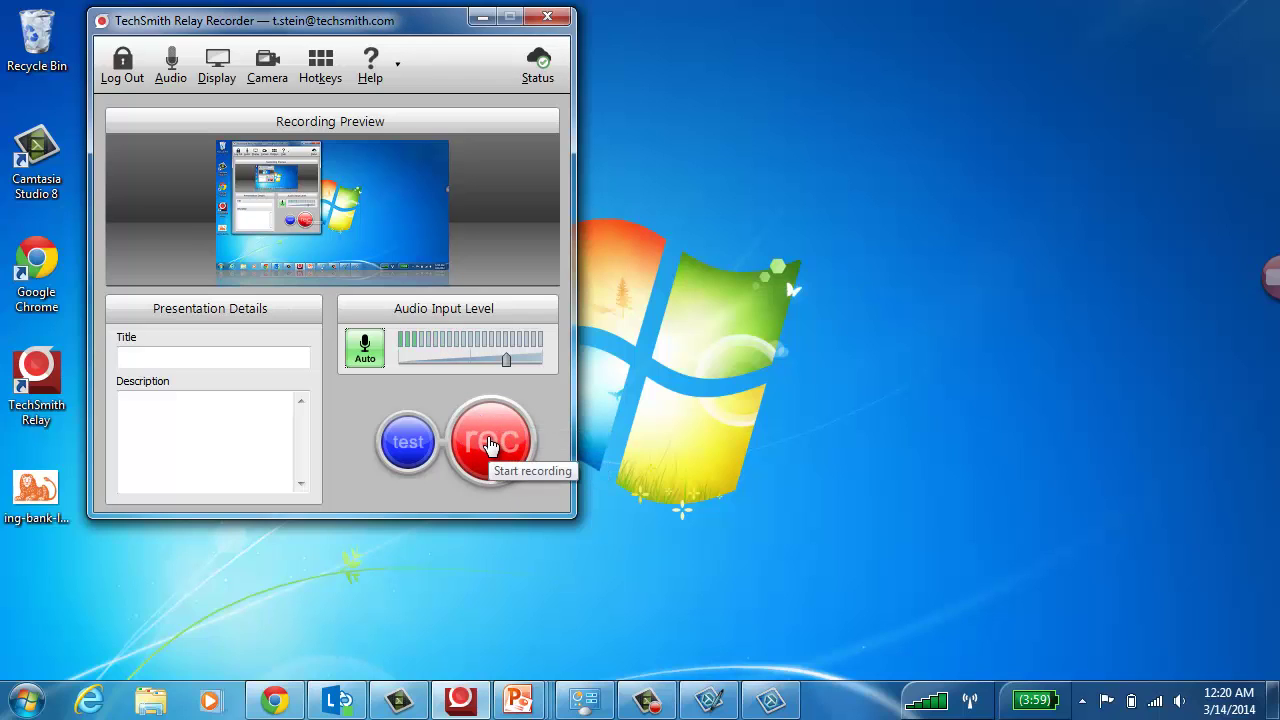
{"action": "left_click", "coordinate": [490, 444]}
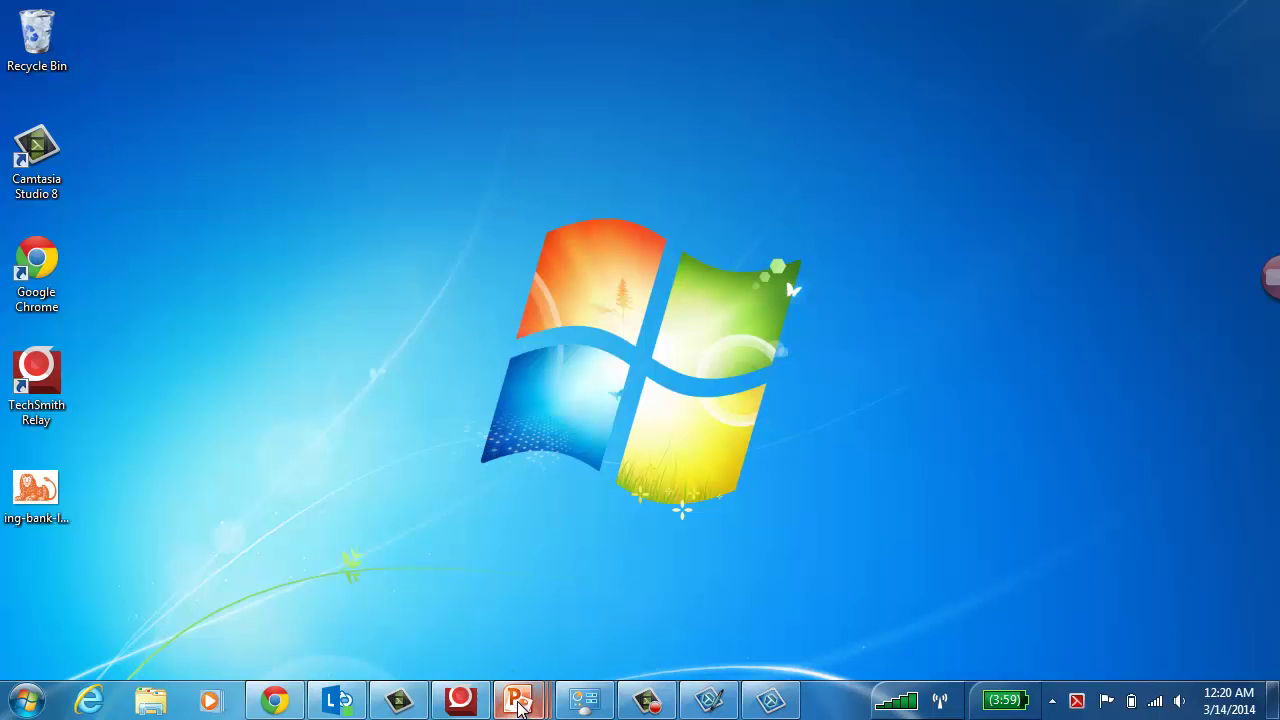
- Bring up the Stars, Galaxies and Nebulae presentation and show its Slide Show options
{"action": "mouse_move", "coordinate": [519, 706]}
{"action": "left_click", "coordinate": [618, 606]}
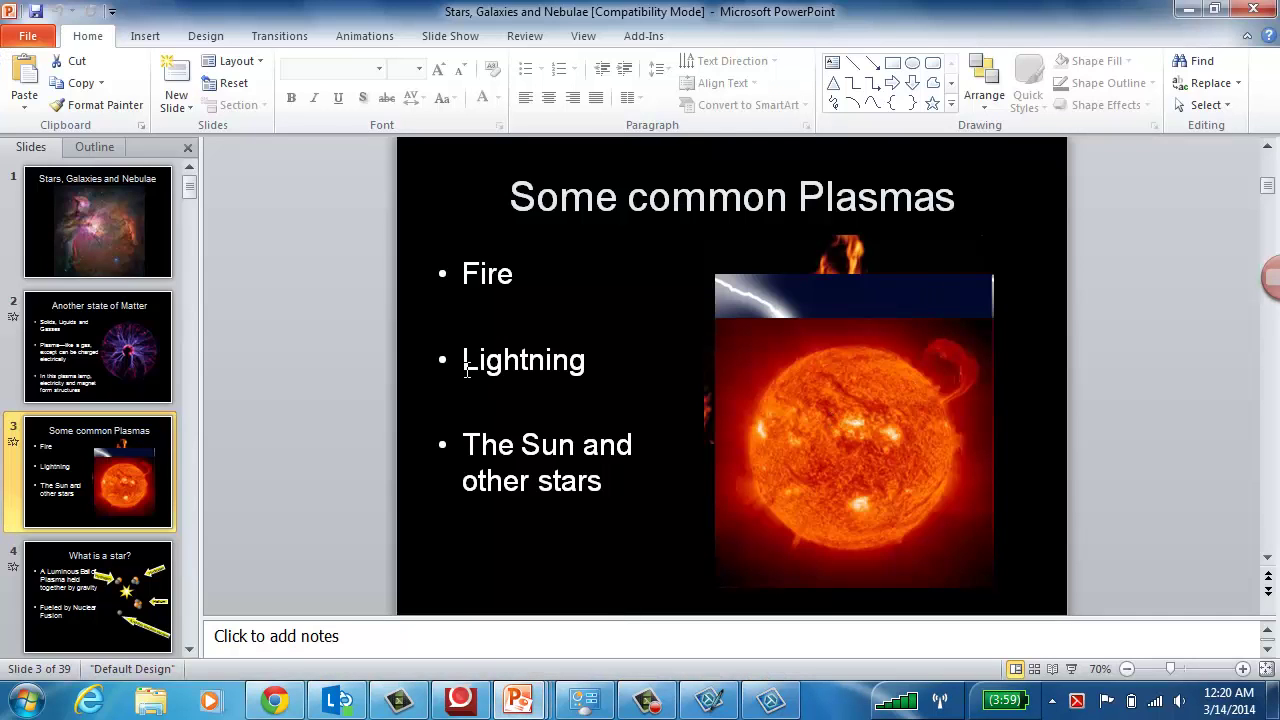
{"action": "left_click", "coordinate": [452, 42]}
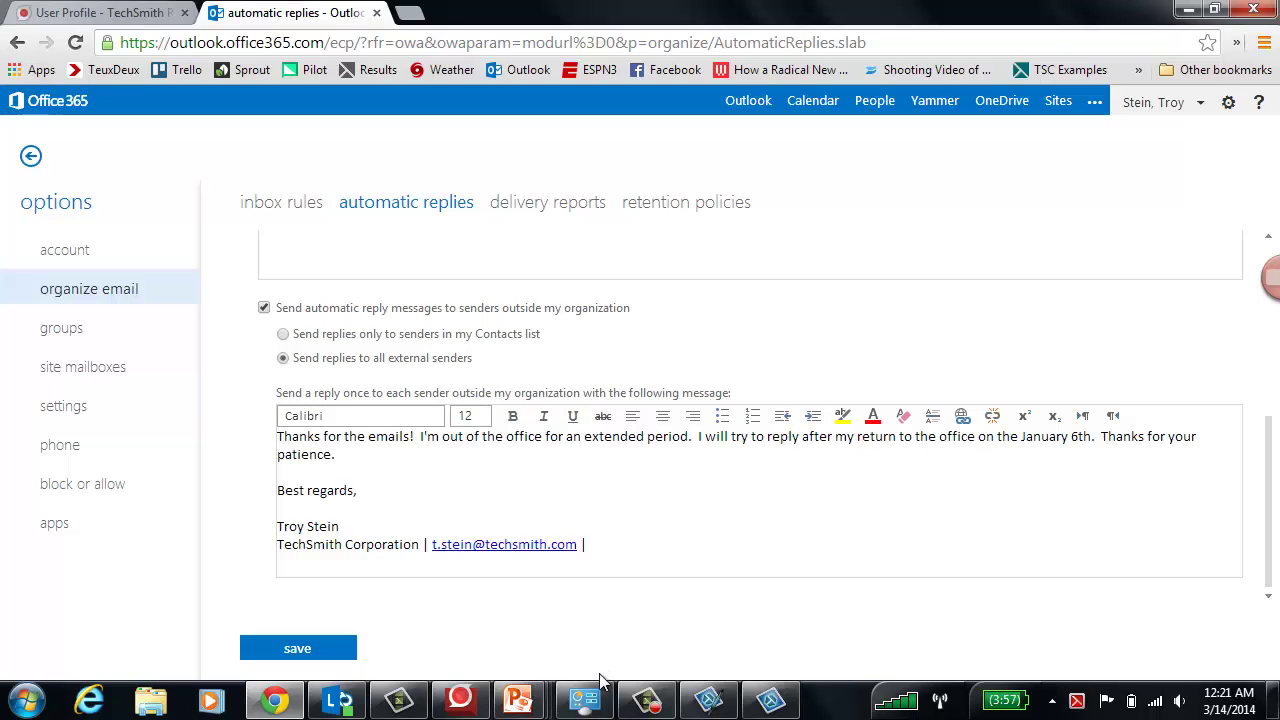
- Stop the recording and title it Stars, Galaxies and Nebulae
{"action": "left_click", "coordinate": [455, 705]}
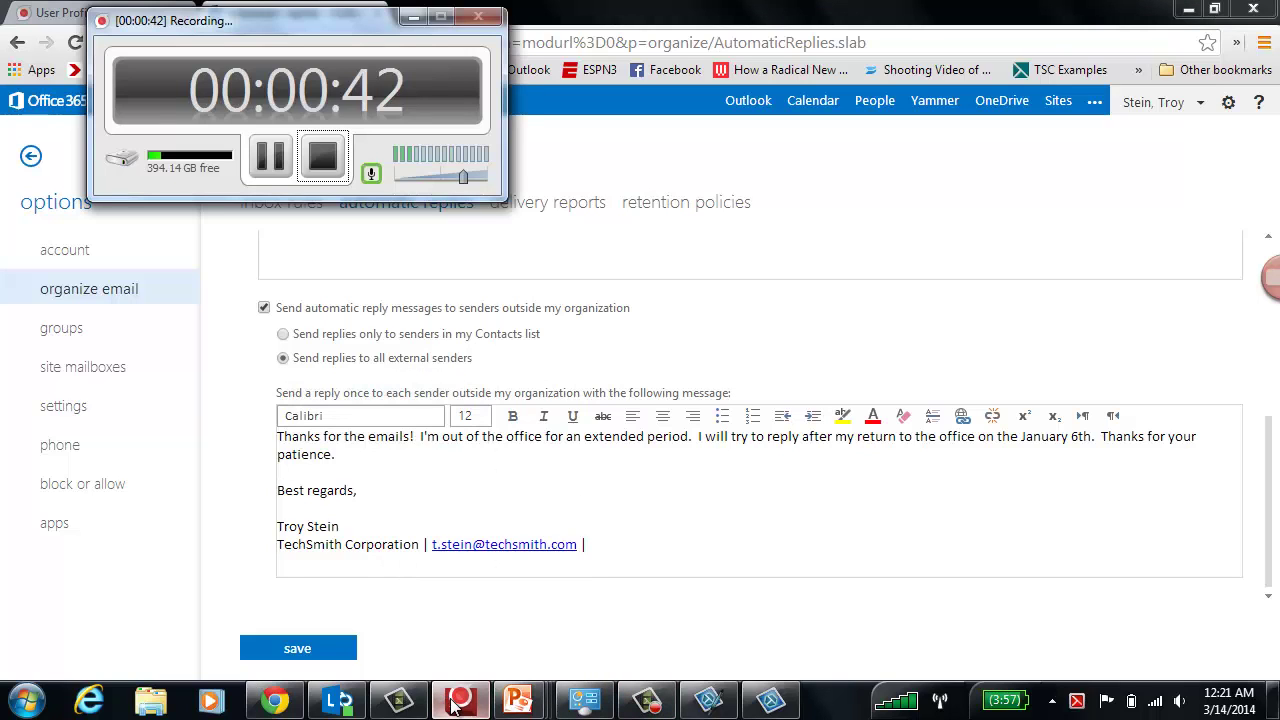
{"action": "left_click", "coordinate": [322, 162]}
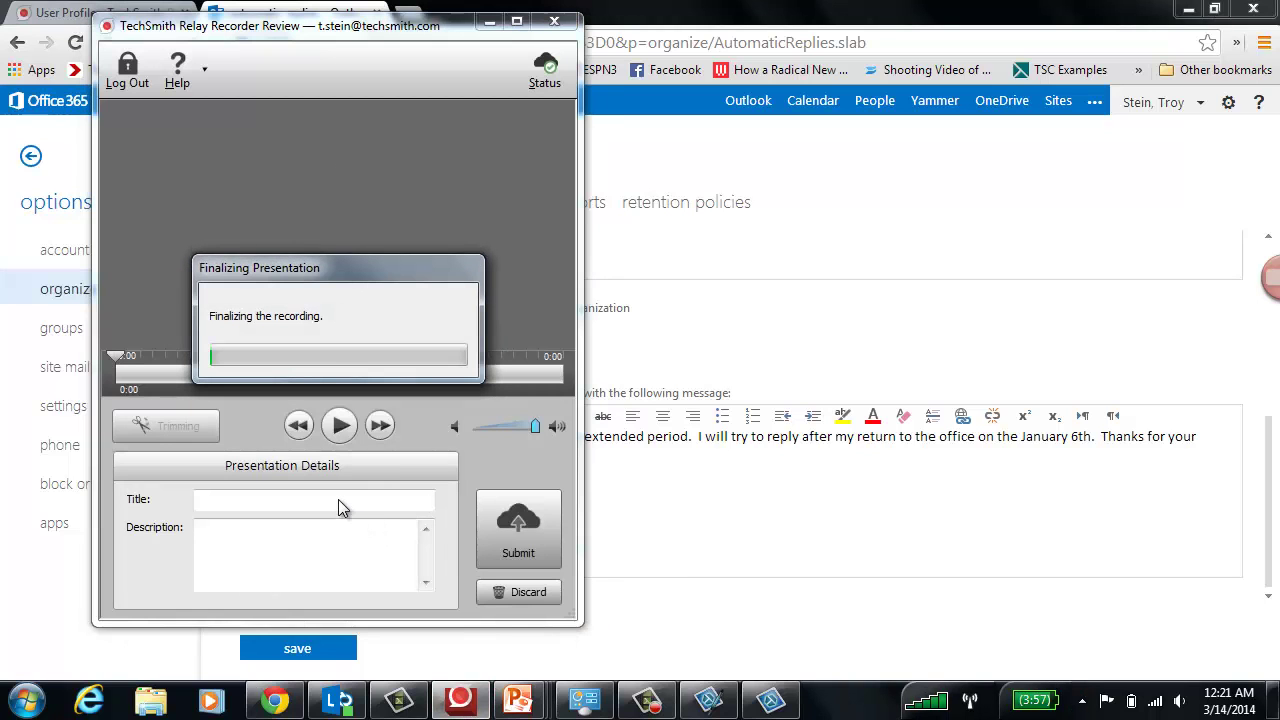
{"action": "left_click", "coordinate": [338, 499]}
{"action": "type", "text": "Stars, Galaxies and Nebulae"}
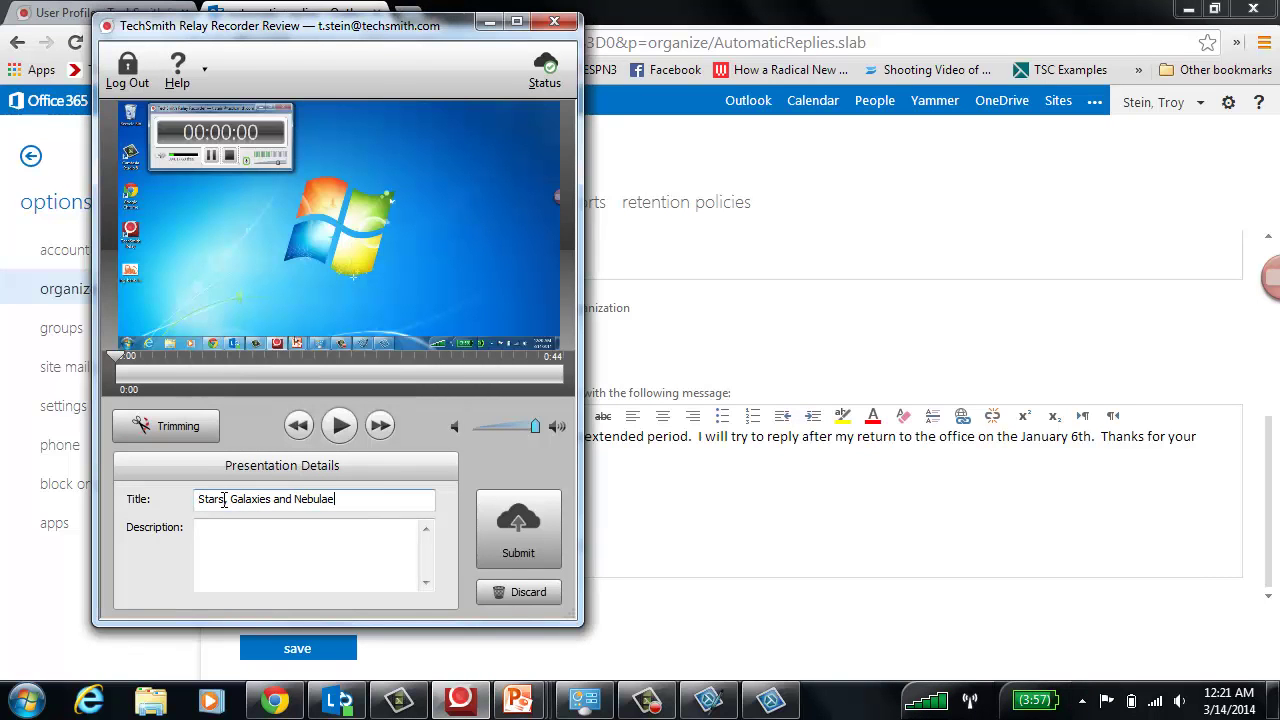
{"action": "left_click_drag", "start_coordinate": [220, 499], "coordinate": [345, 492]}
{"action": "left_click", "coordinate": [345, 492]}
- Trim the recording to keep only 0:09 through 0:40
{"action": "left_click", "coordinate": [158, 424]}
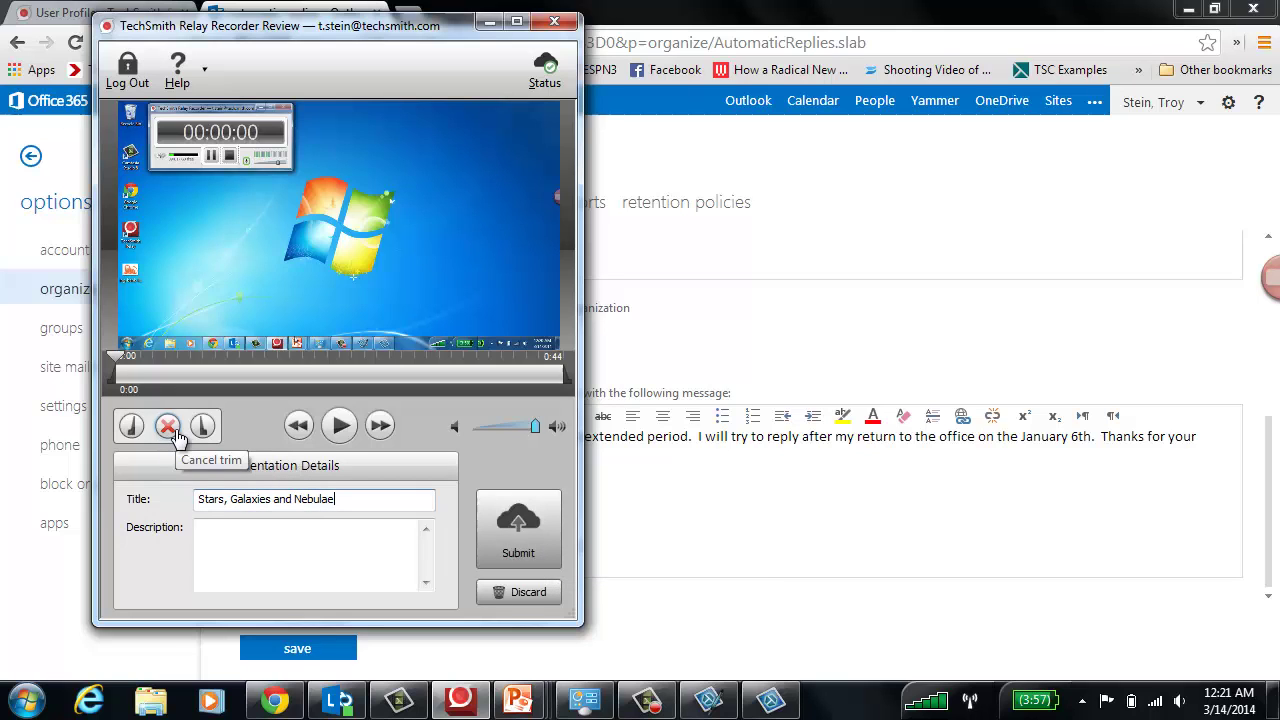
{"action": "mouse_move", "coordinate": [122, 357]}
{"action": "left_mouse_down"}
{"action": "mouse_move", "coordinate": [222, 362]}
{"action": "mouse_move", "coordinate": [206, 362]}
{"action": "left_mouse_up"}
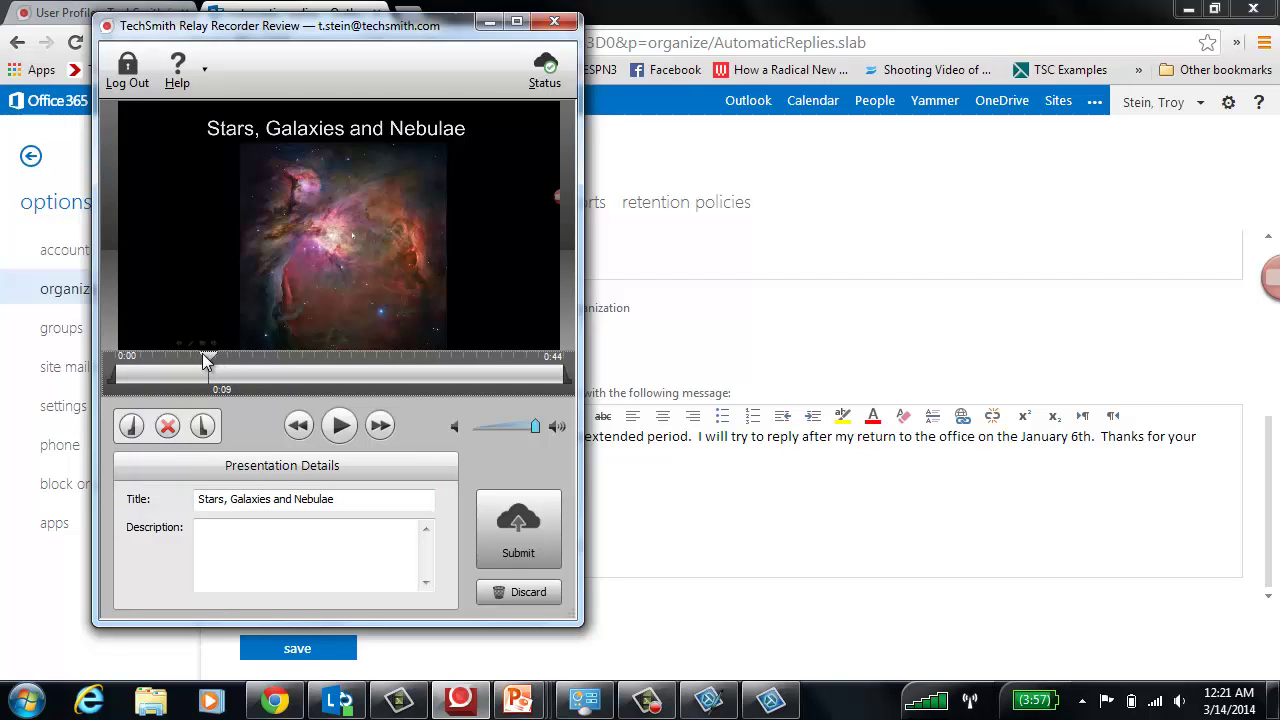
{"action": "left_click", "coordinate": [131, 425]}
{"action": "left_click_drag", "start_coordinate": [378, 360], "coordinate": [522, 358]}
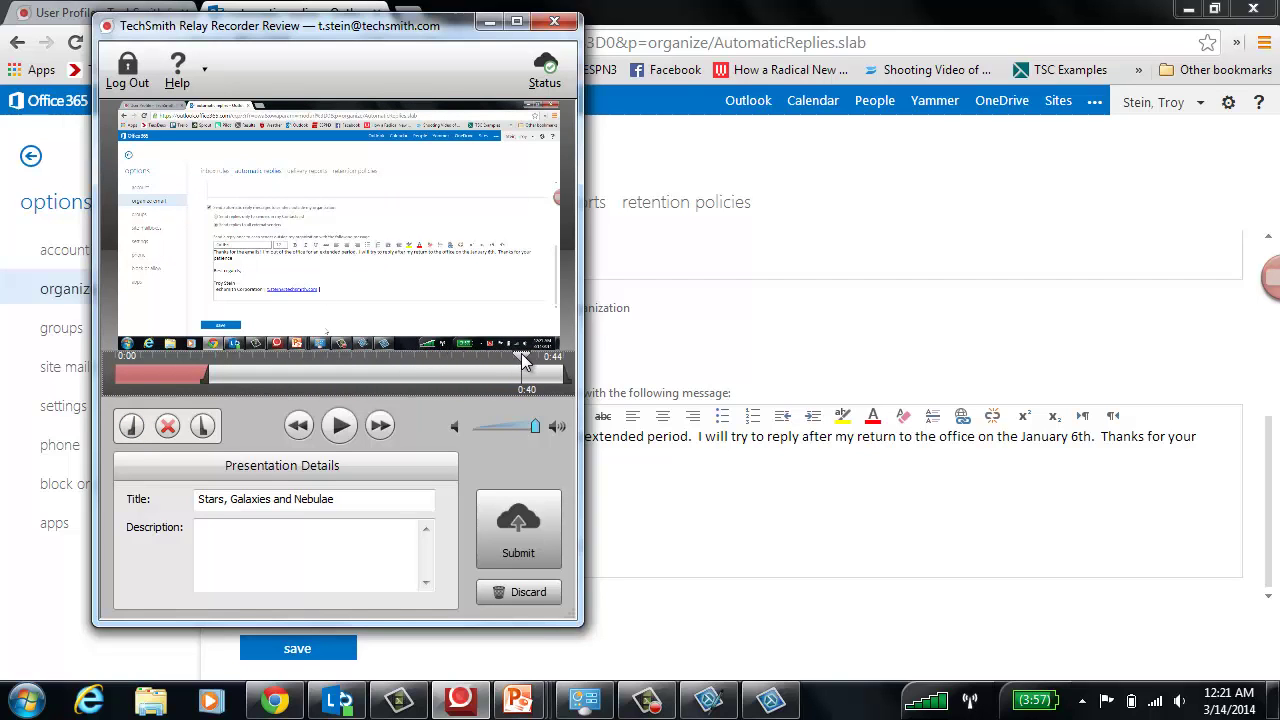
{"action": "left_click", "coordinate": [205, 426]}
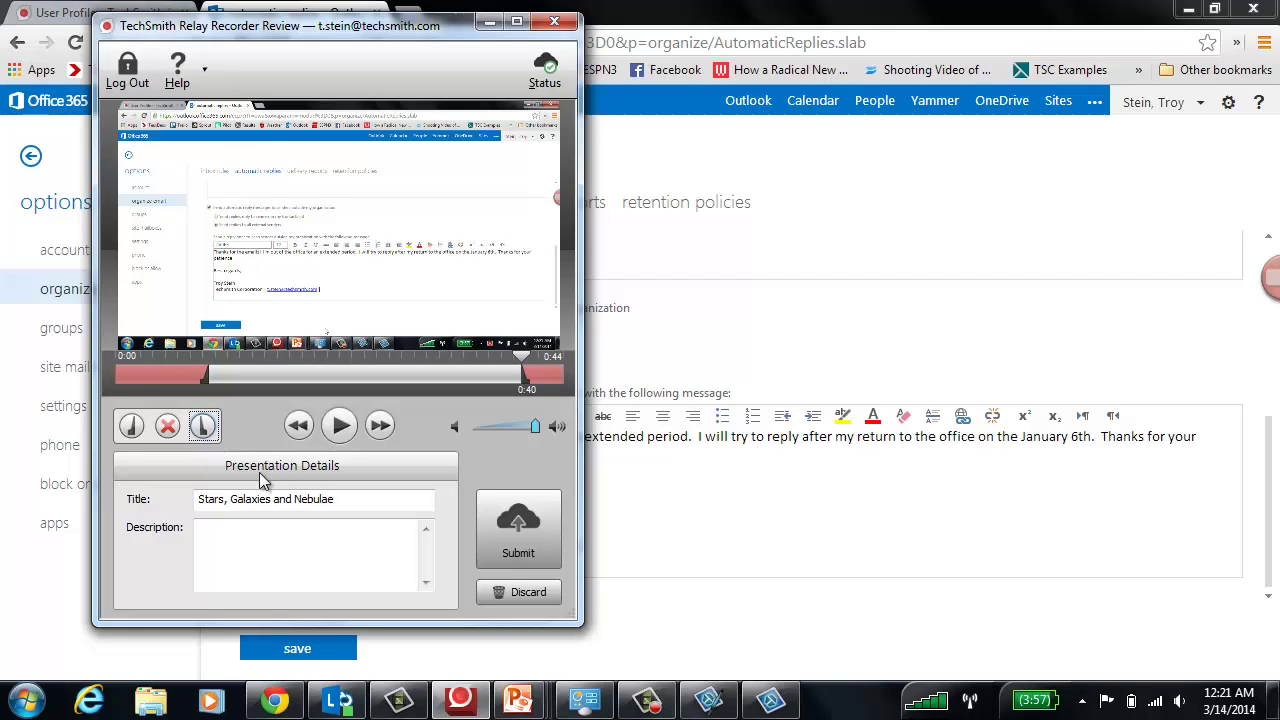
- Submit the presentation to the Relay server and view it online
{"action": "left_click", "coordinate": [290, 546]}
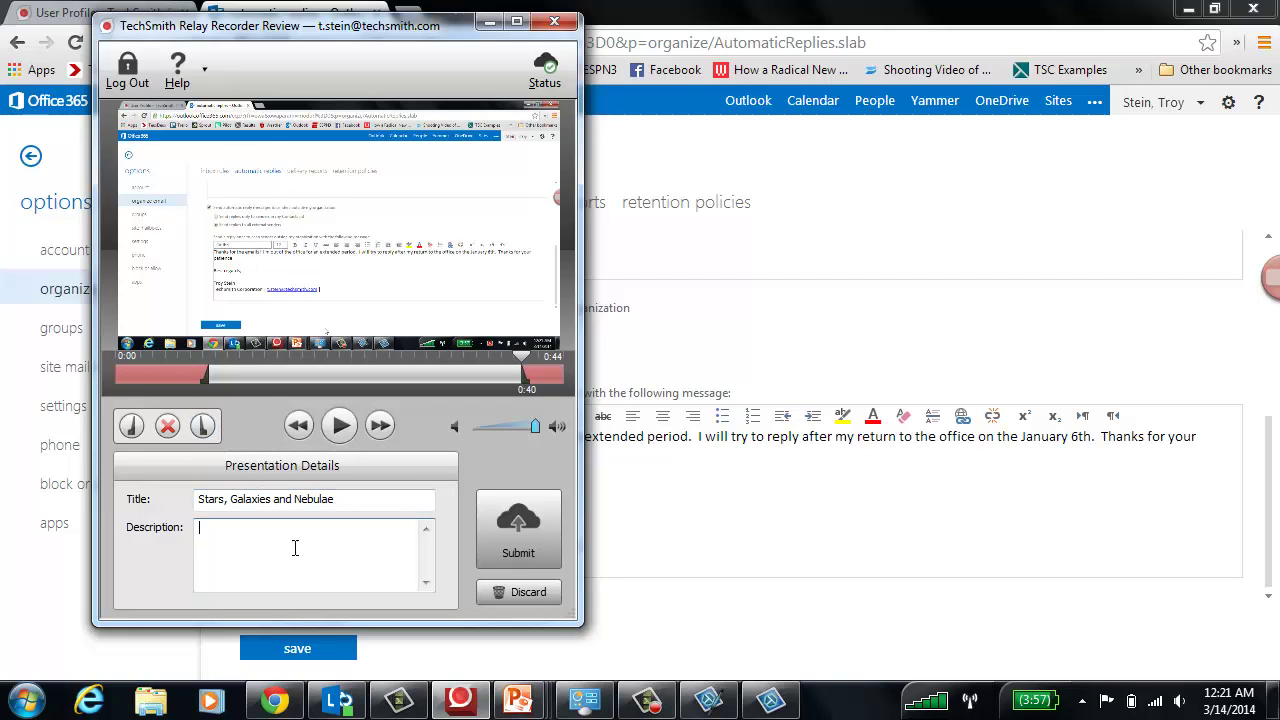
{"action": "left_click", "coordinate": [529, 548]}
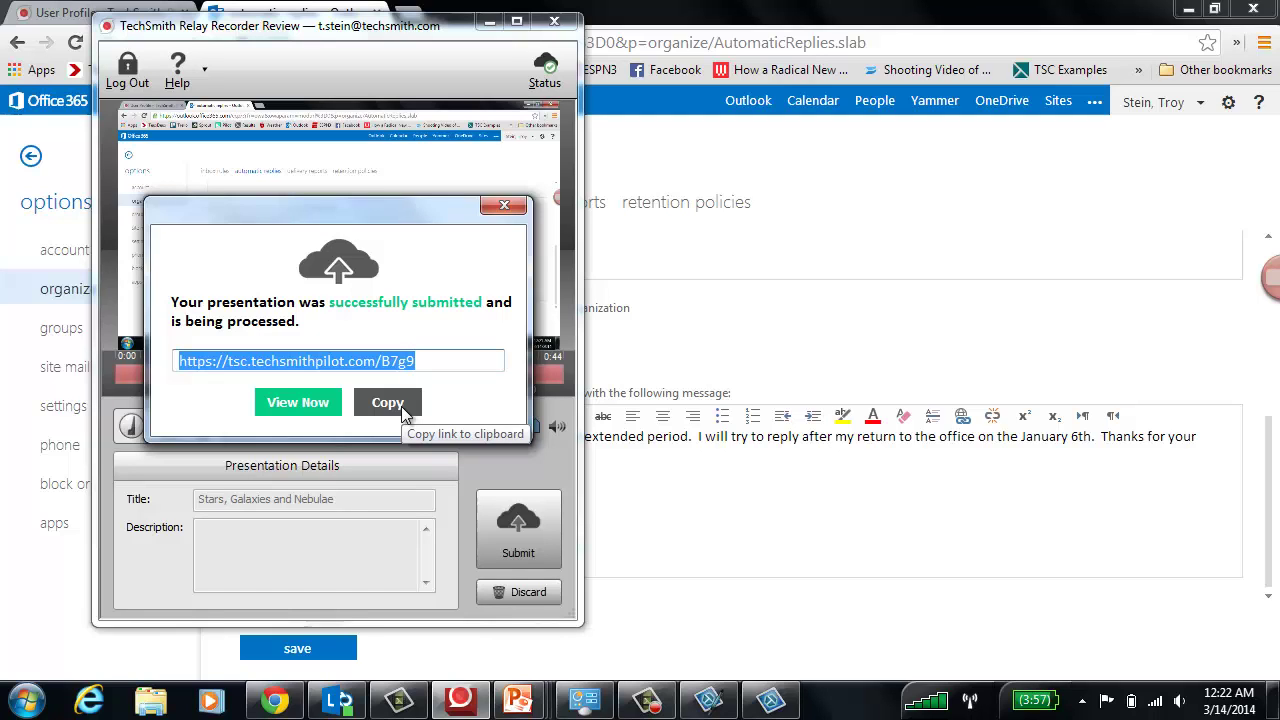
{"action": "left_click", "coordinate": [314, 404]}
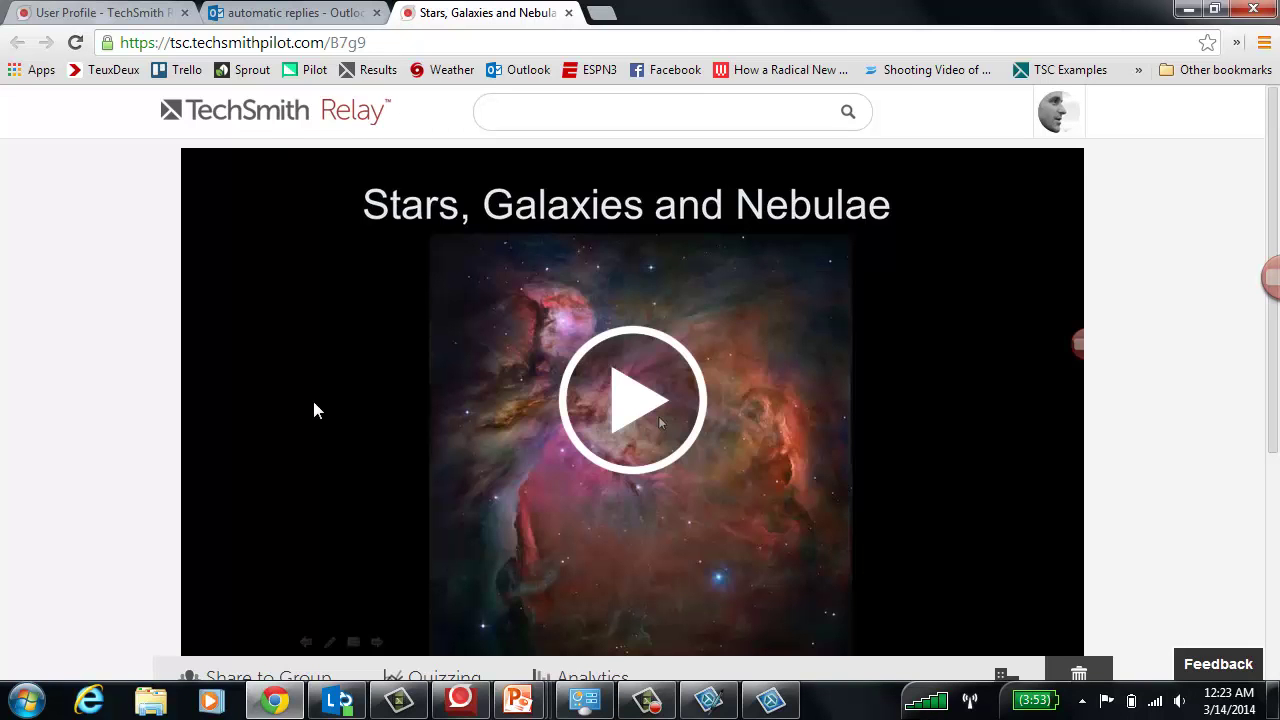
- Play the uploaded video, then share it with the Innovation Strategist group
{"action": "left_click", "coordinate": [615, 380]}
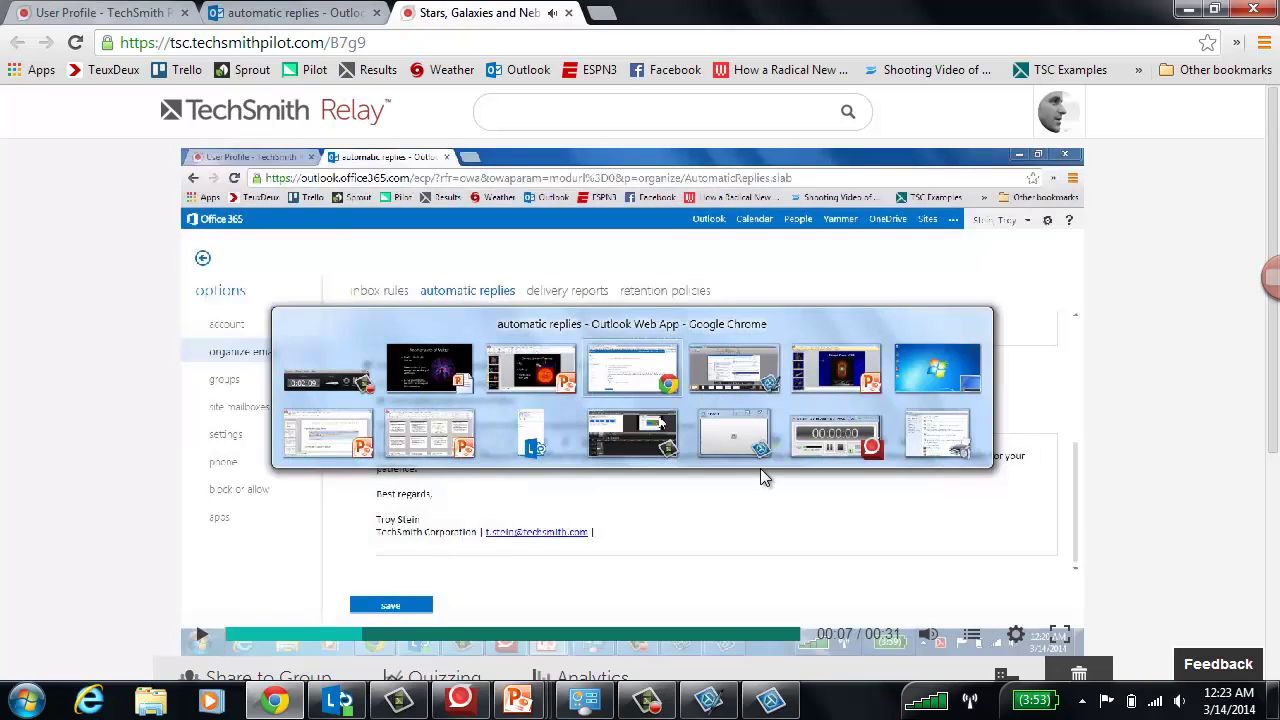
{"action": "scroll", "coordinate": [1114, 409], "scroll_direction": "down", "scroll_amount": 2}
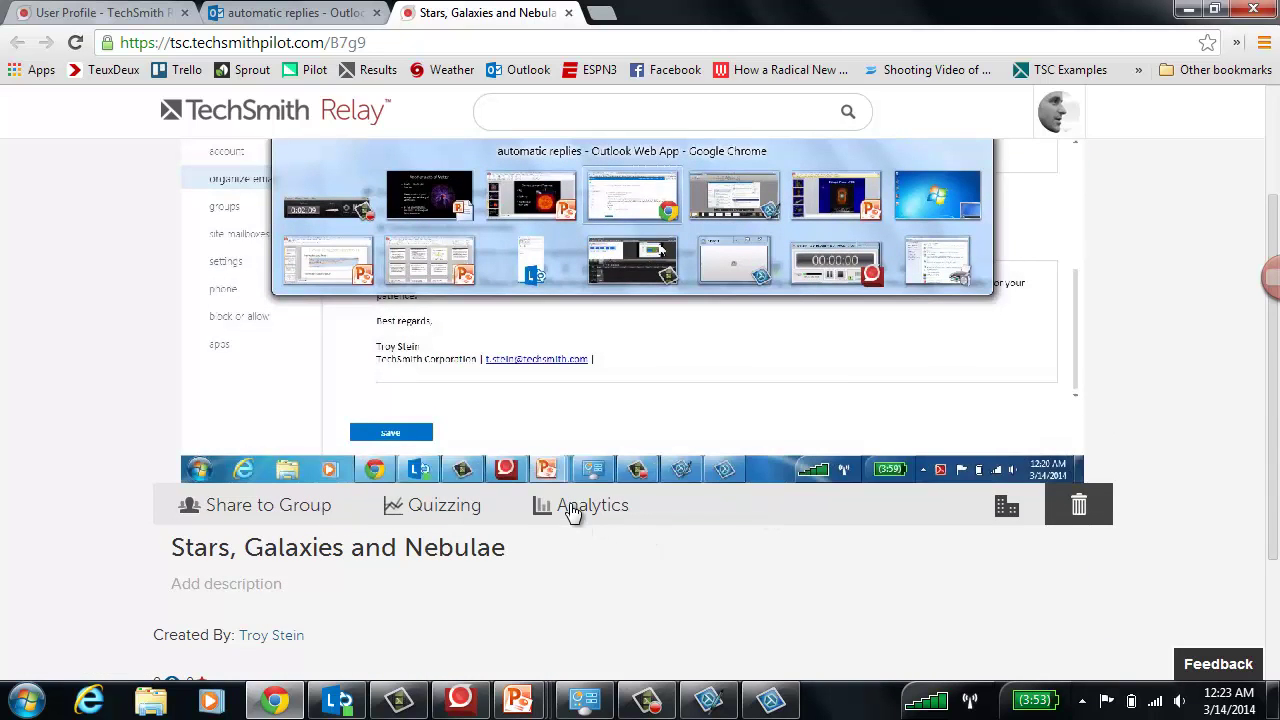
{"action": "left_click", "coordinate": [290, 515]}
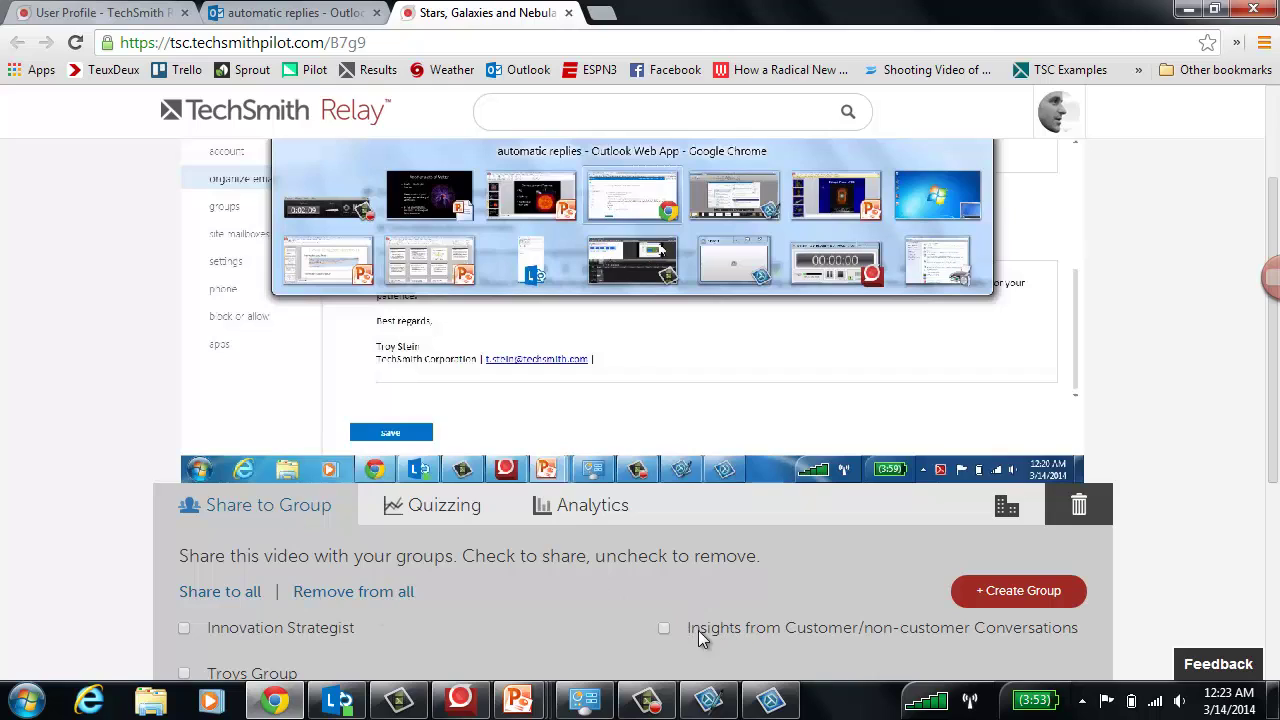
{"action": "left_click", "coordinate": [185, 629]}
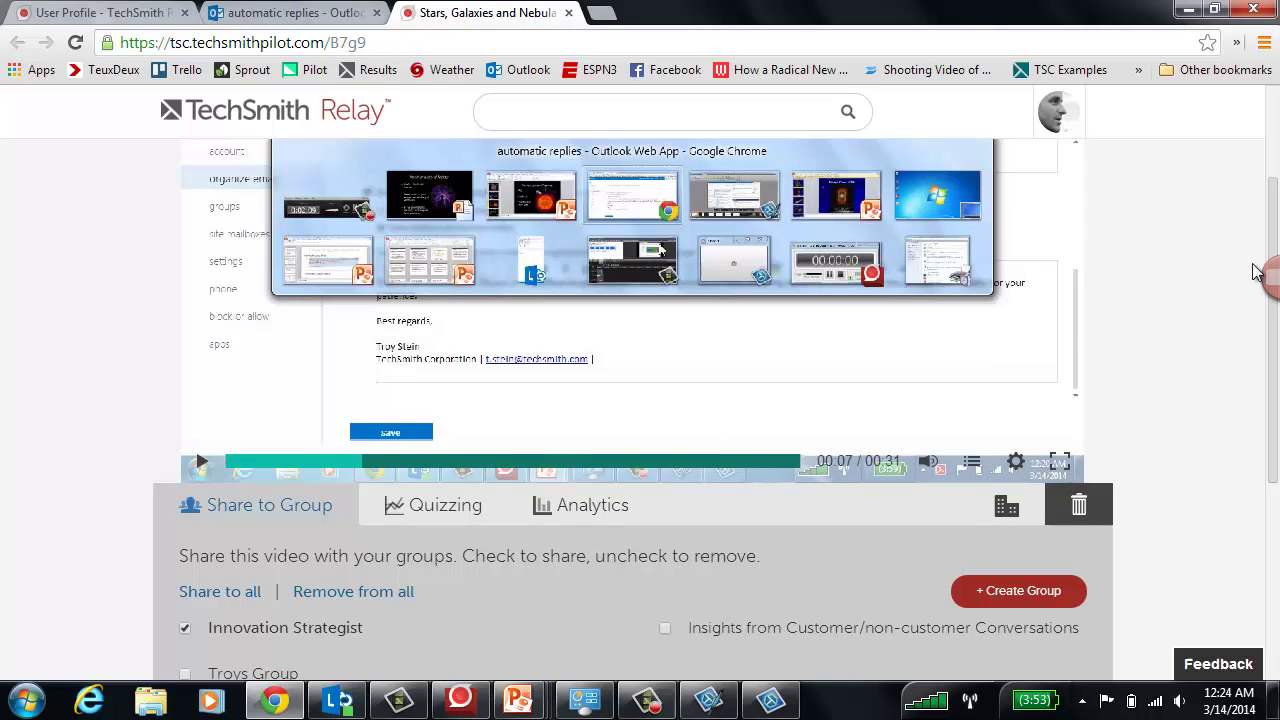
{"action": "scroll", "coordinate": [1161, 296], "scroll_direction": "up", "scroll_amount": 2}
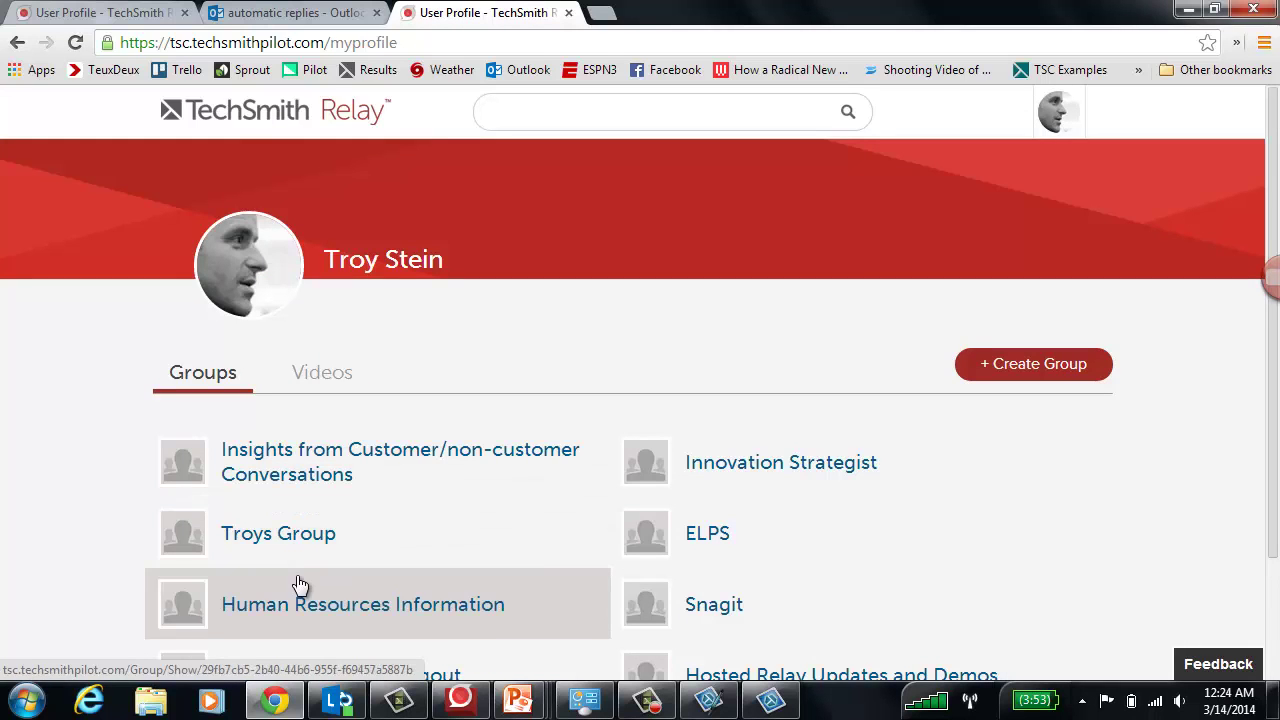
- Show the profile's Videos list and scroll through the uploaded thumbnails
{"action": "left_click", "coordinate": [335, 375]}
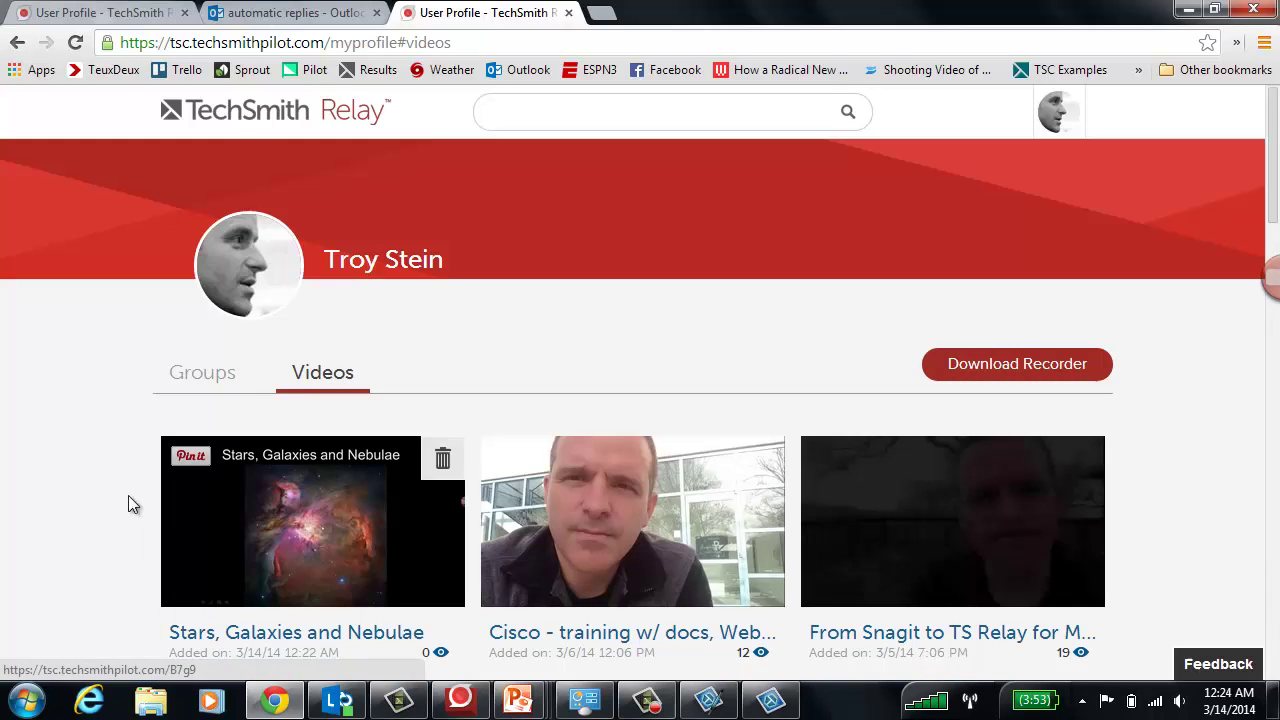
{"action": "scroll", "coordinate": [76, 495], "scroll_direction": "down", "scroll_amount": 5}
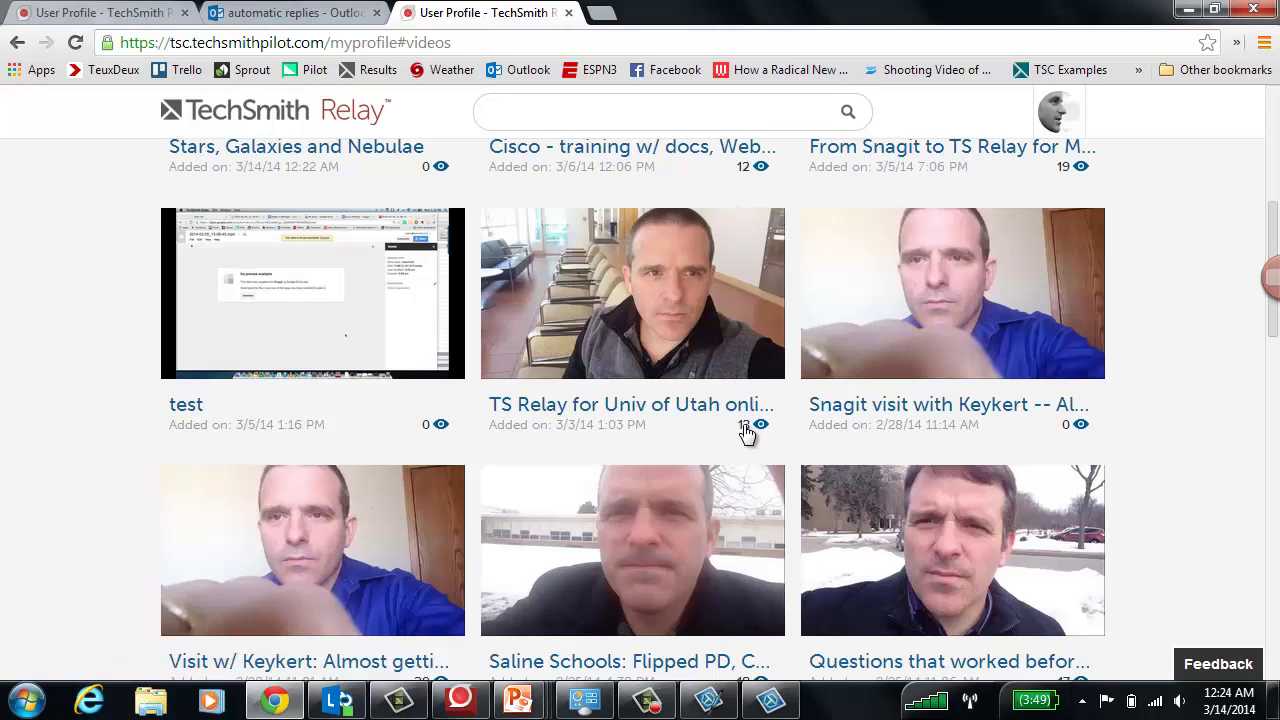
- Open the Univ of Utah MBA video and display its viewing analytics
{"action": "left_click", "coordinate": [707, 408]}
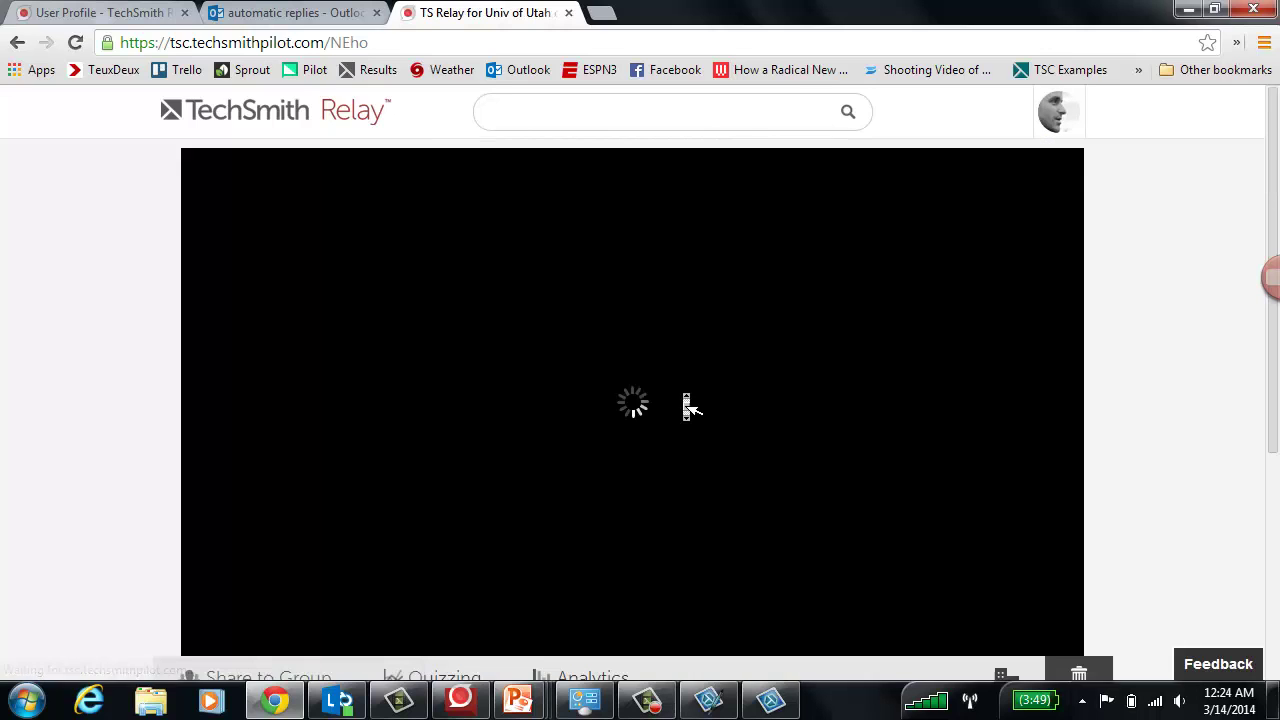
{"action": "scroll", "coordinate": [684, 400], "scroll_direction": "down", "scroll_amount": 1}
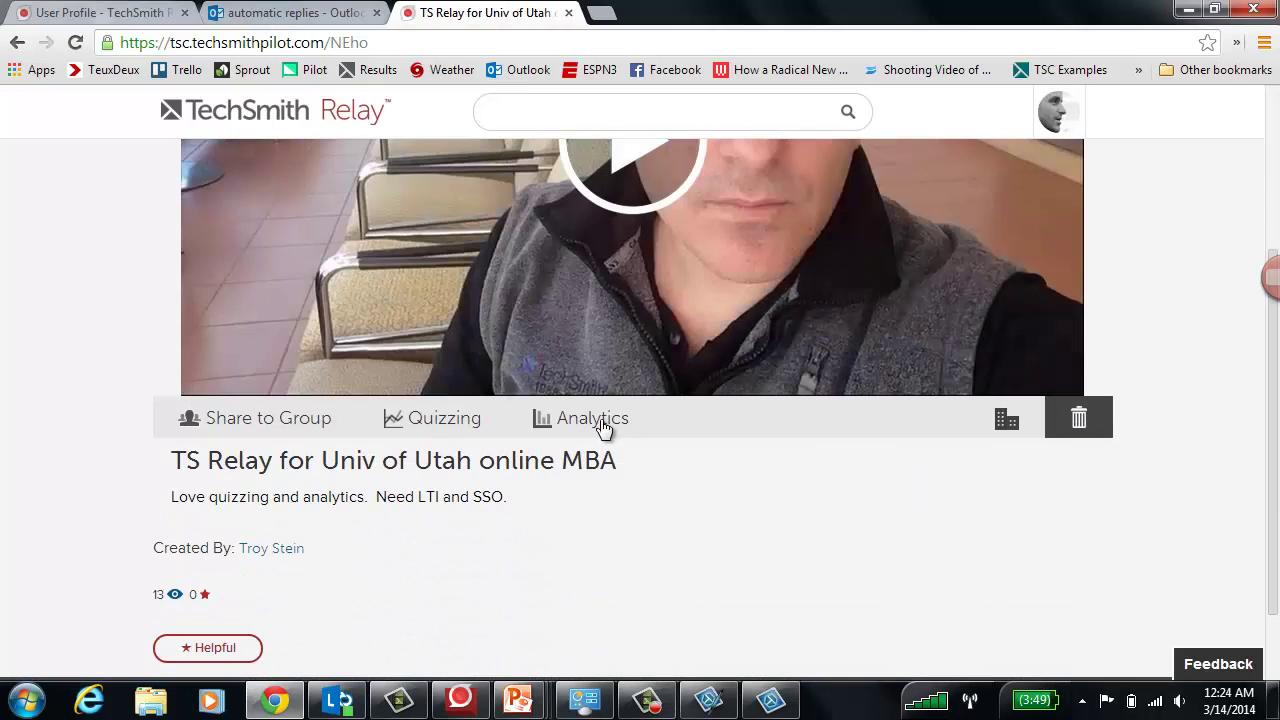
{"action": "left_click", "coordinate": [605, 424]}
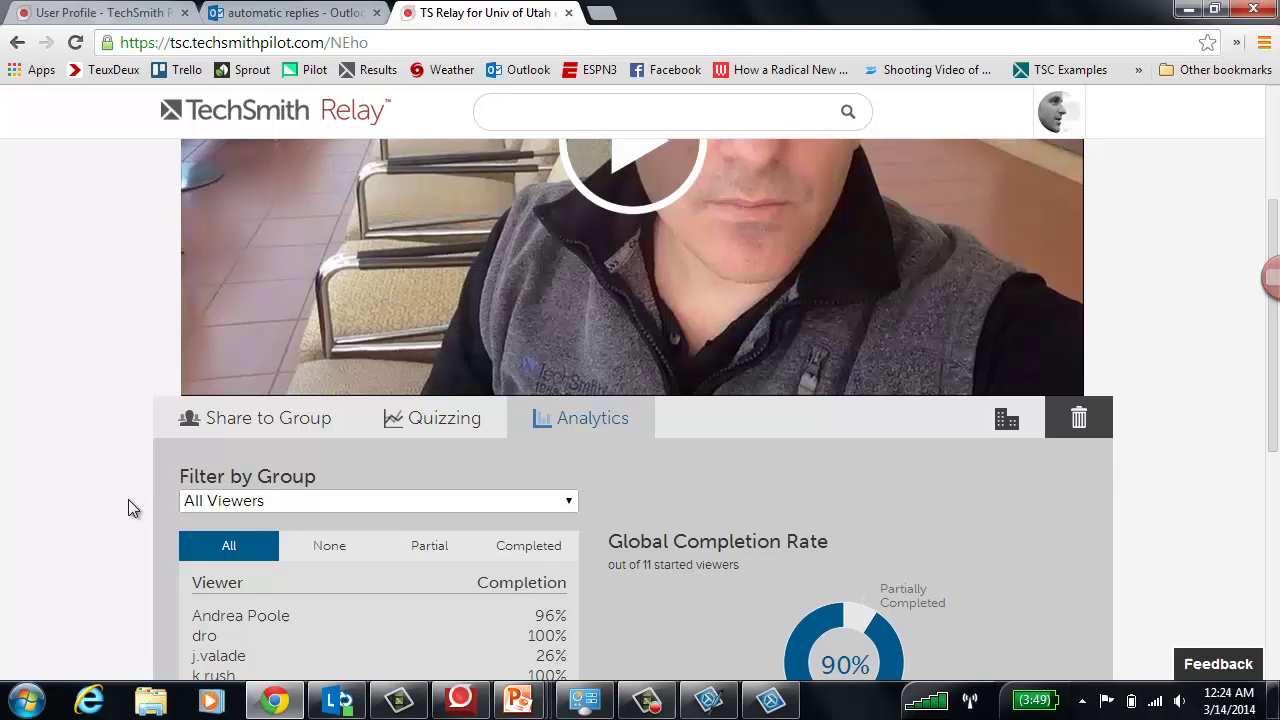
{"action": "scroll", "coordinate": [128, 499], "scroll_direction": "down", "scroll_amount": 2}
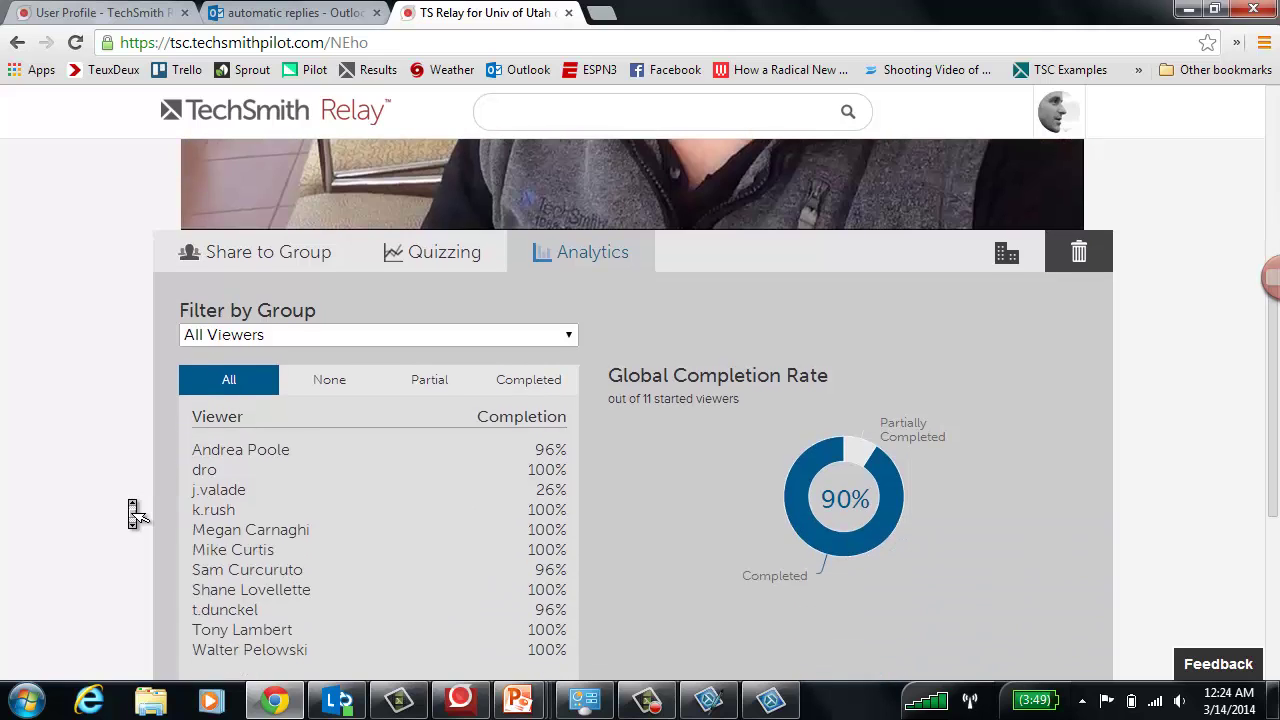
{"action": "scroll", "coordinate": [135, 512], "scroll_direction": "down", "scroll_amount": 1}
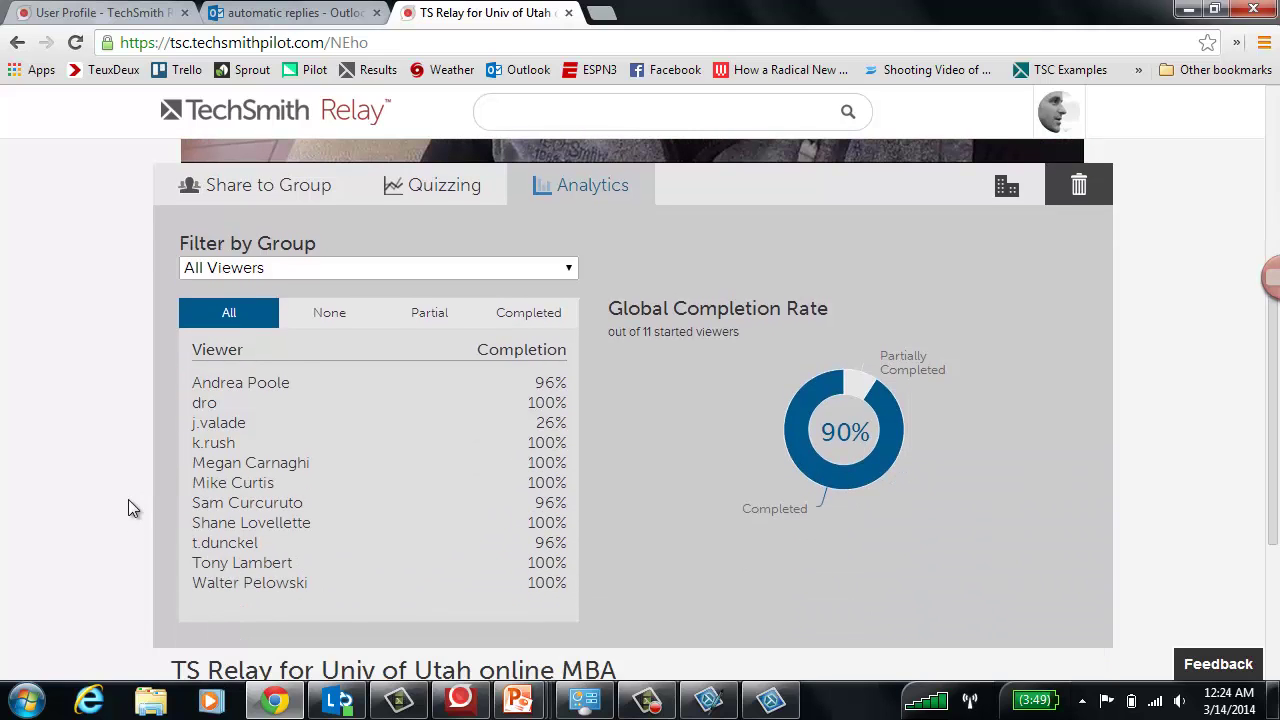
- Filter viewers by None, Partial and Completed status, then show the video's quiz
{"action": "left_click", "coordinate": [343, 318]}
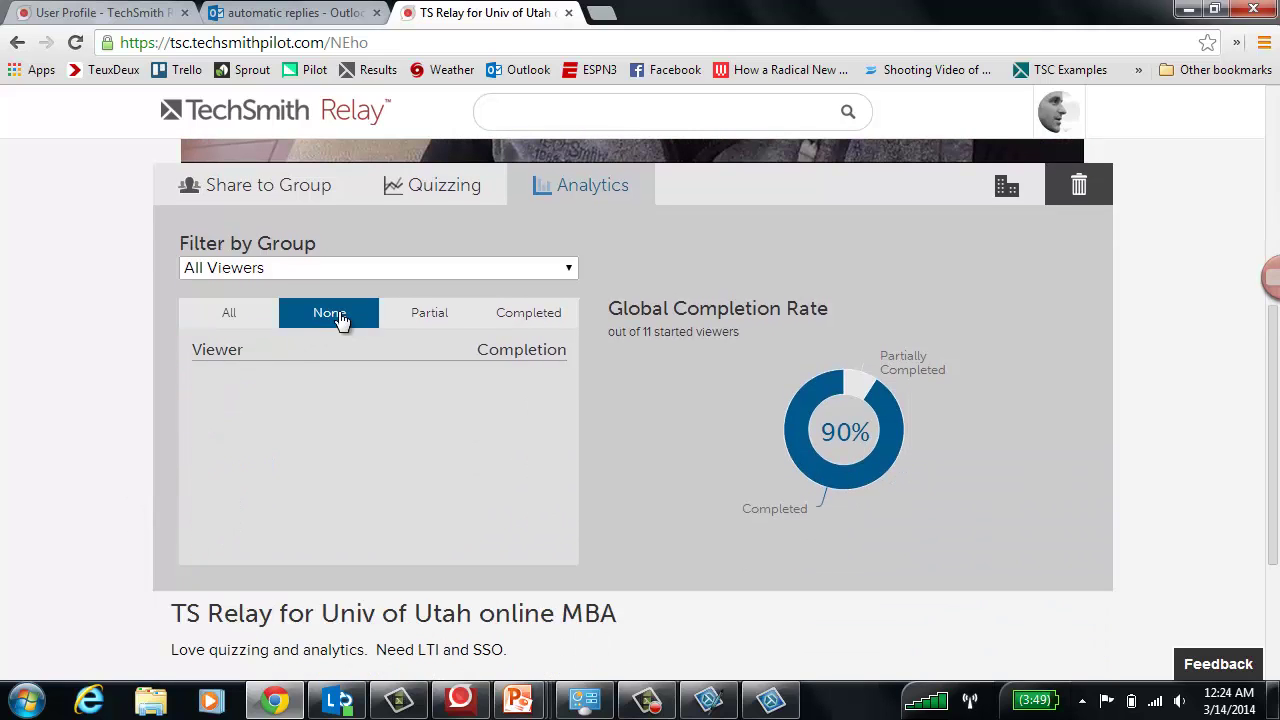
{"action": "left_click", "coordinate": [412, 320]}
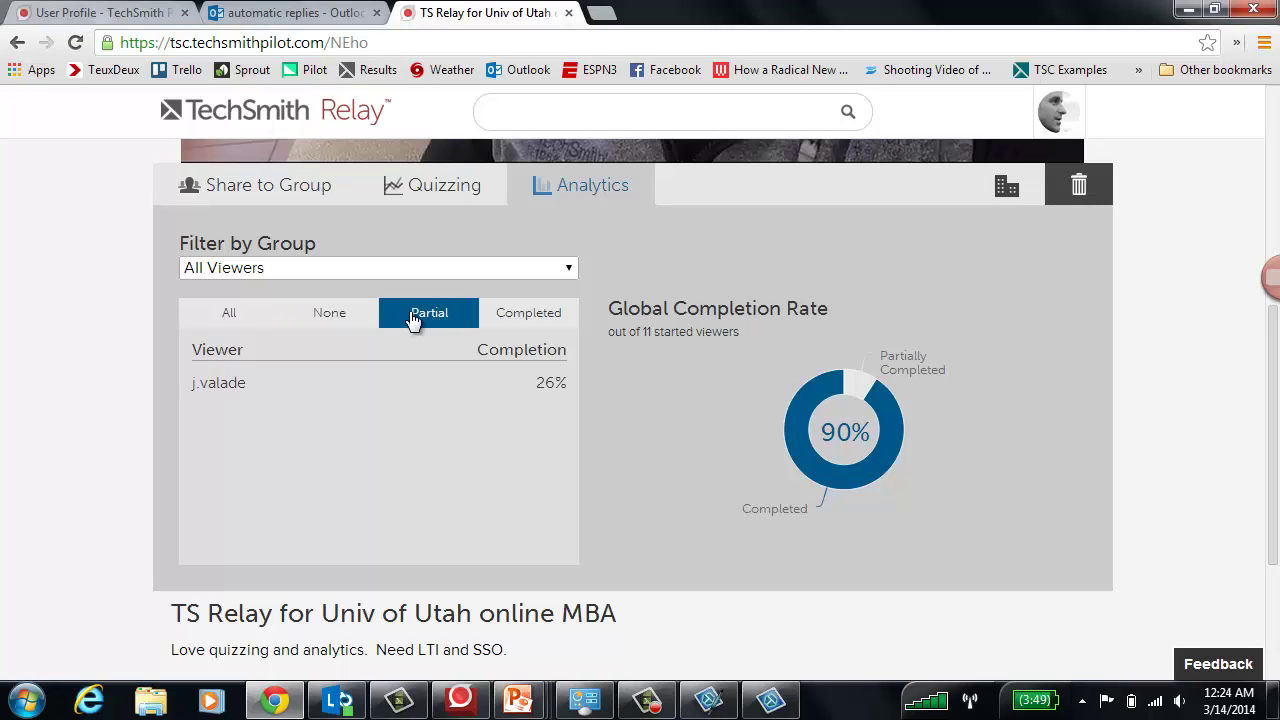
{"action": "left_click", "coordinate": [504, 316]}
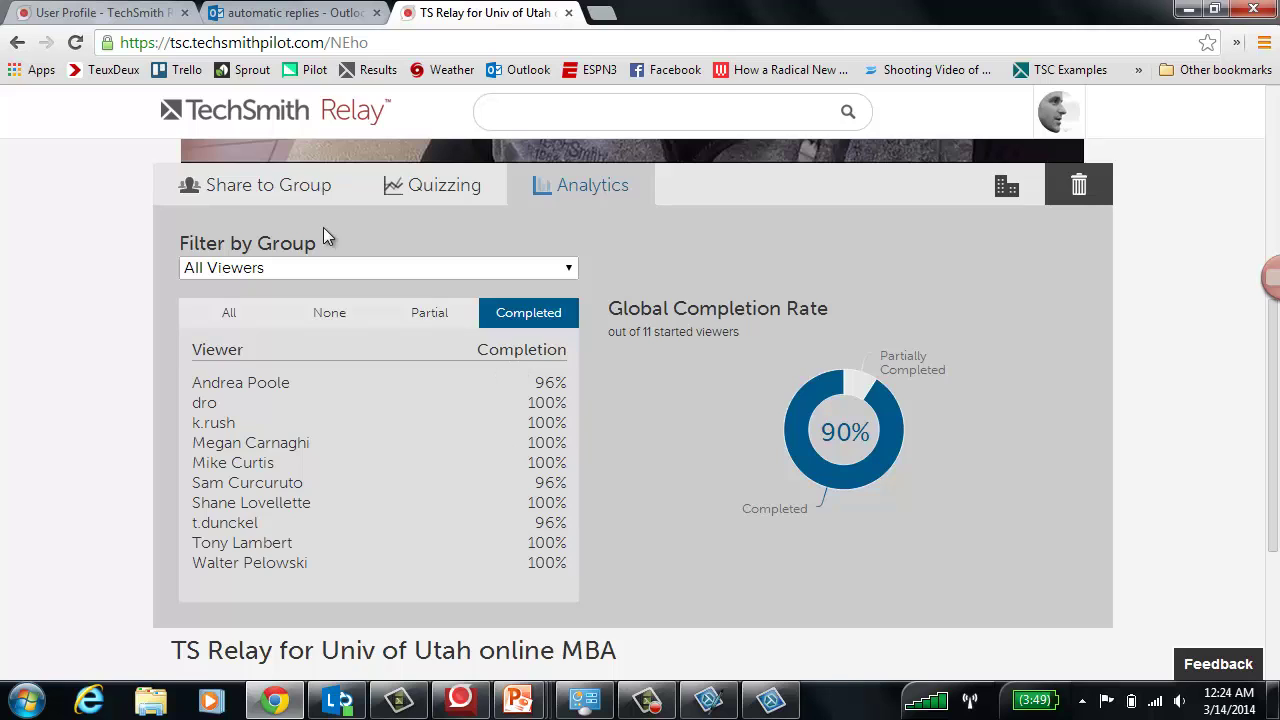
{"action": "scroll", "coordinate": [326, 238], "scroll_direction": "up", "scroll_amount": 1}
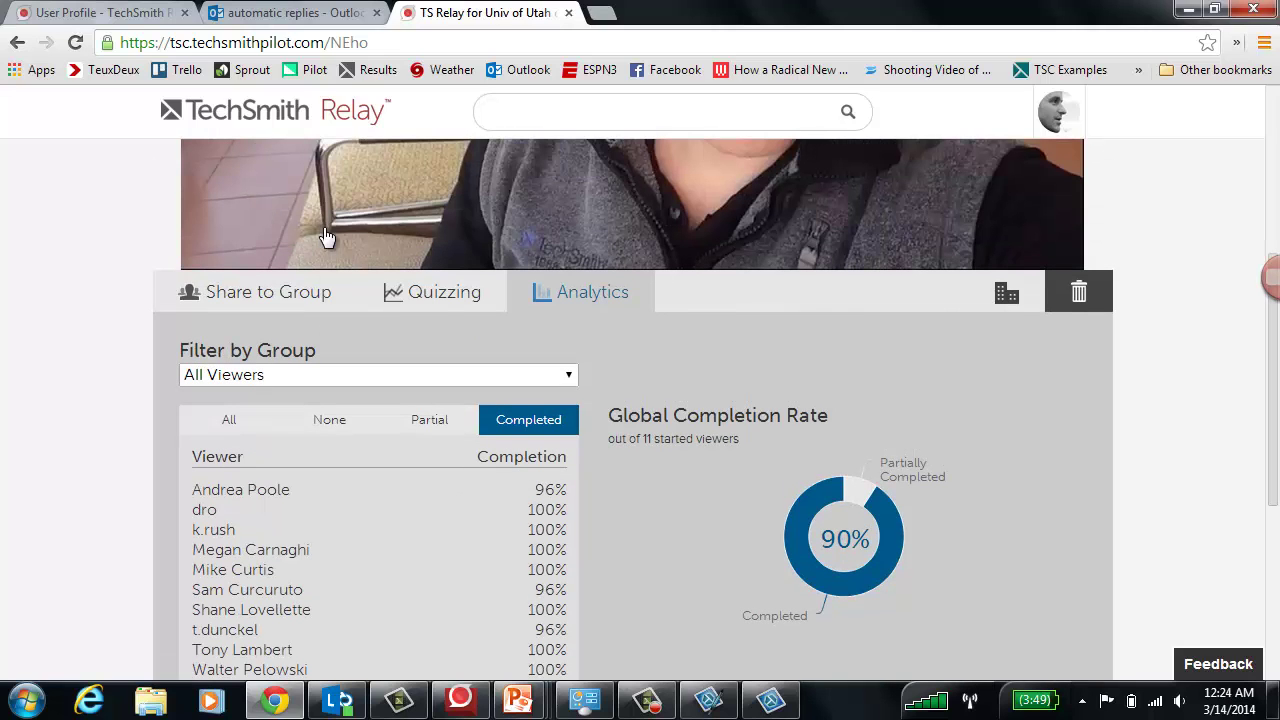
{"action": "left_click", "coordinate": [432, 296]}
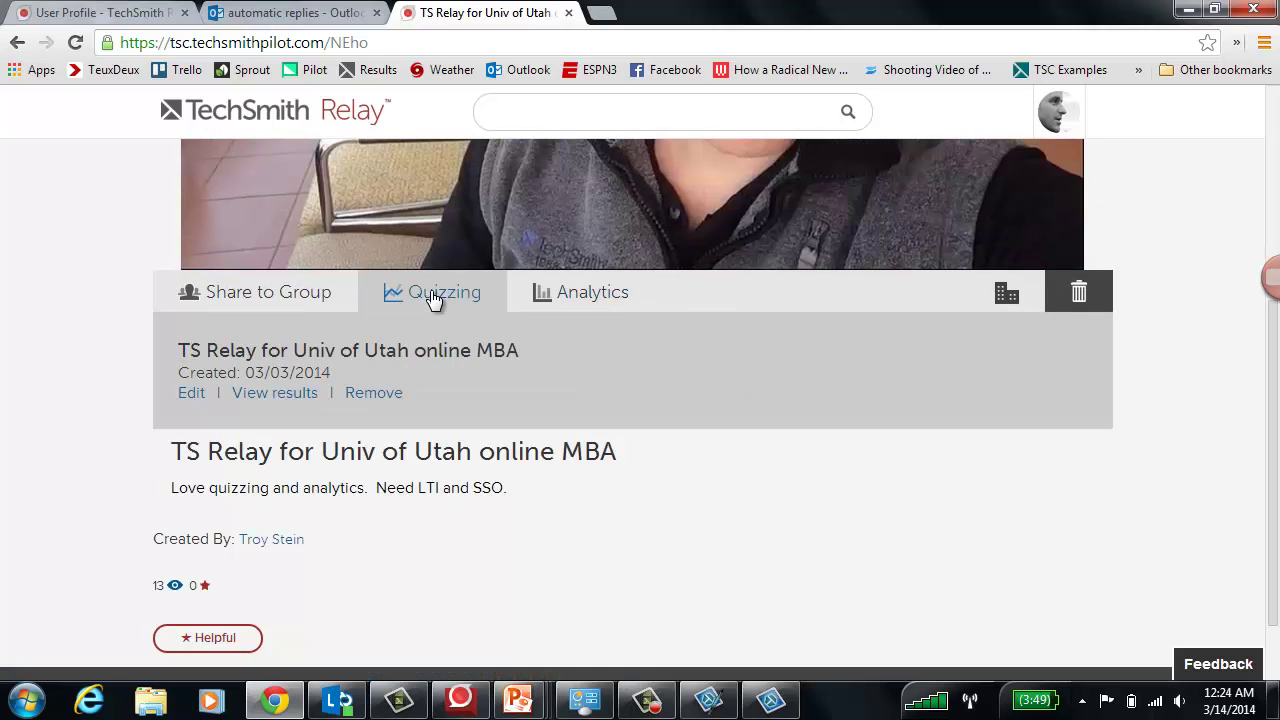
- Open the quiz results report and read viewers' answers under the Questions tab
{"action": "left_click", "coordinate": [277, 396]}
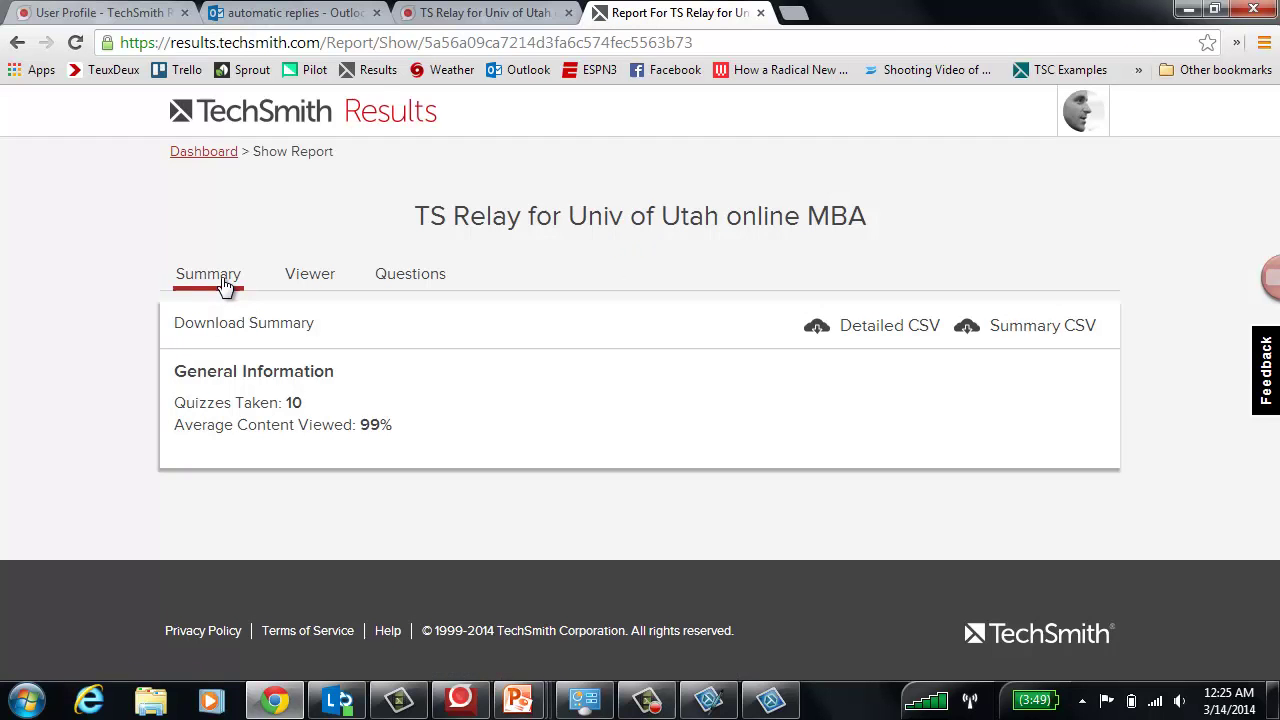
{"action": "left_click", "coordinate": [395, 283]}
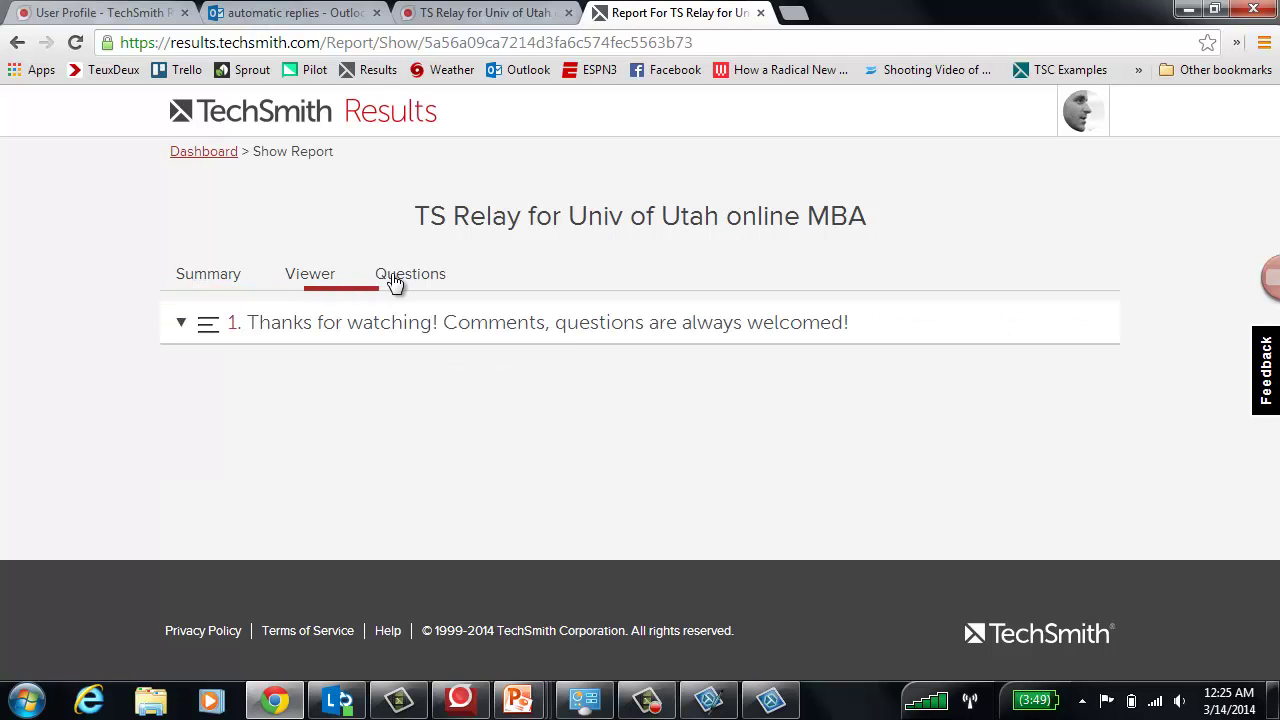
{"action": "left_click", "coordinate": [392, 318]}
{"action": "scroll", "coordinate": [389, 318], "scroll_direction": "down", "scroll_amount": 5}
{"action": "scroll", "coordinate": [623, 280], "scroll_direction": "up", "scroll_amount": 6}
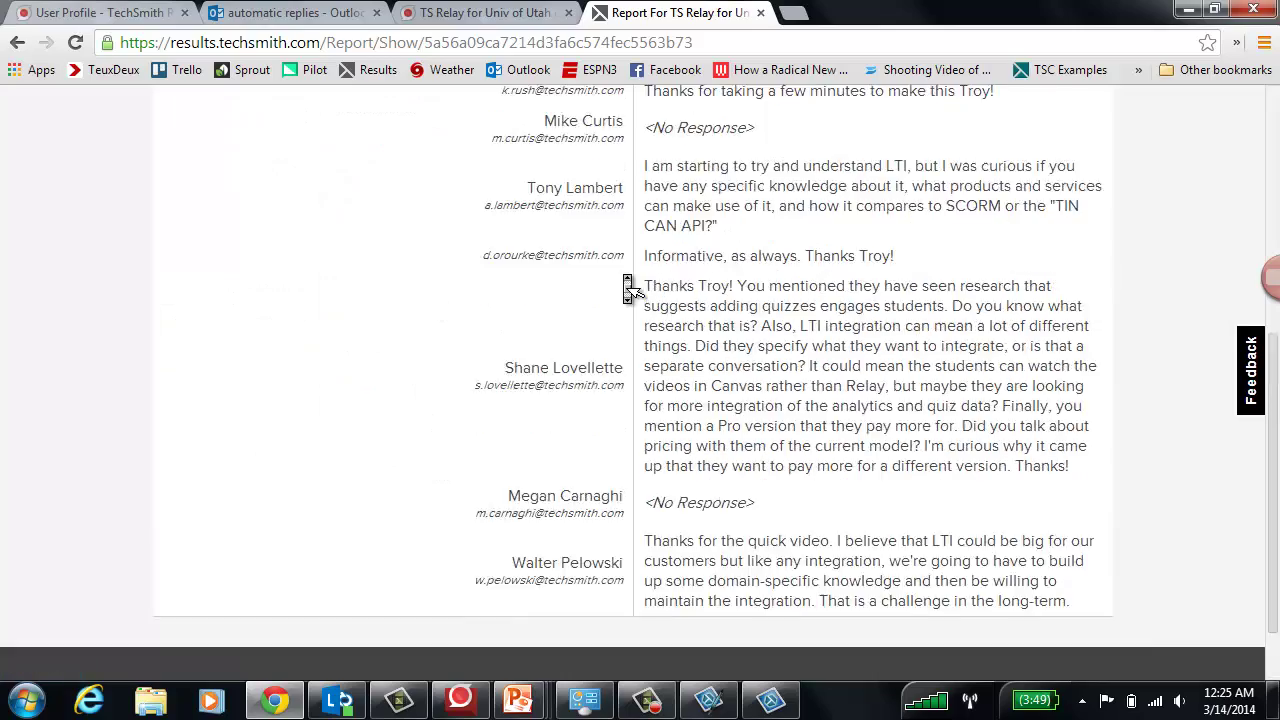
{"action": "scroll", "coordinate": [627, 287], "scroll_direction": "down", "scroll_amount": 5}
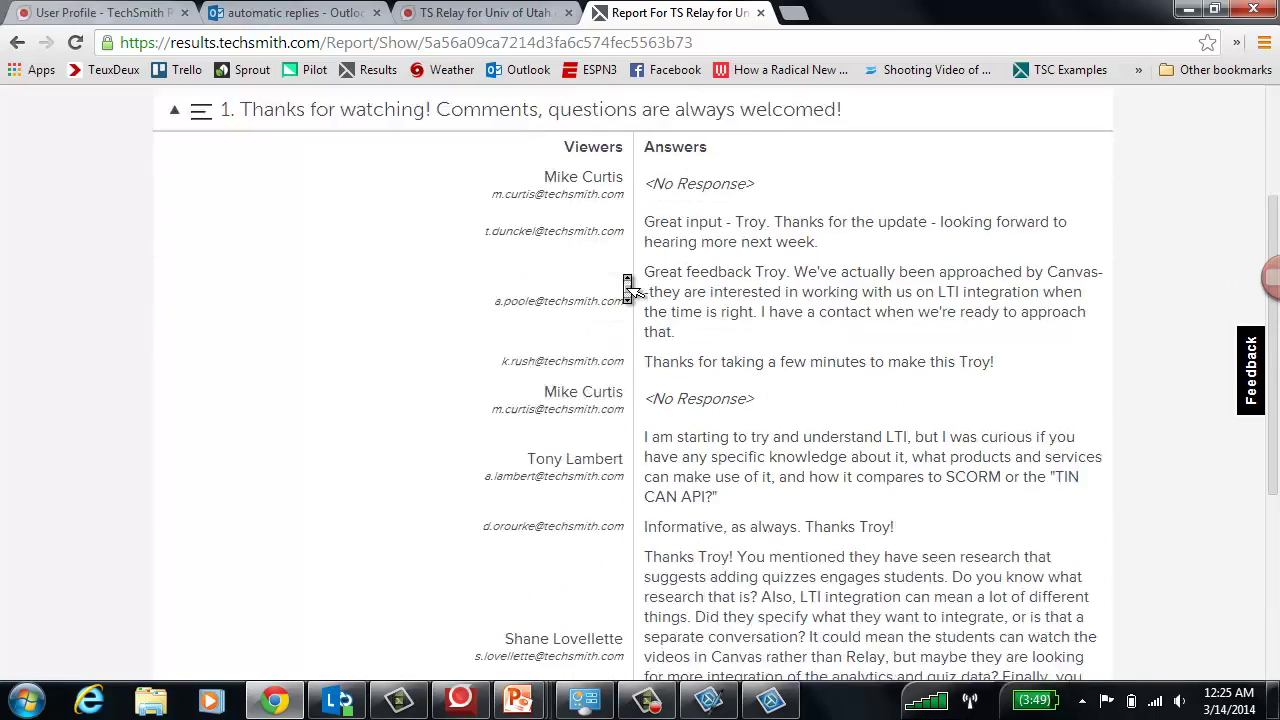
{"action": "scroll", "coordinate": [625, 284], "scroll_direction": "up", "scroll_amount": 5}
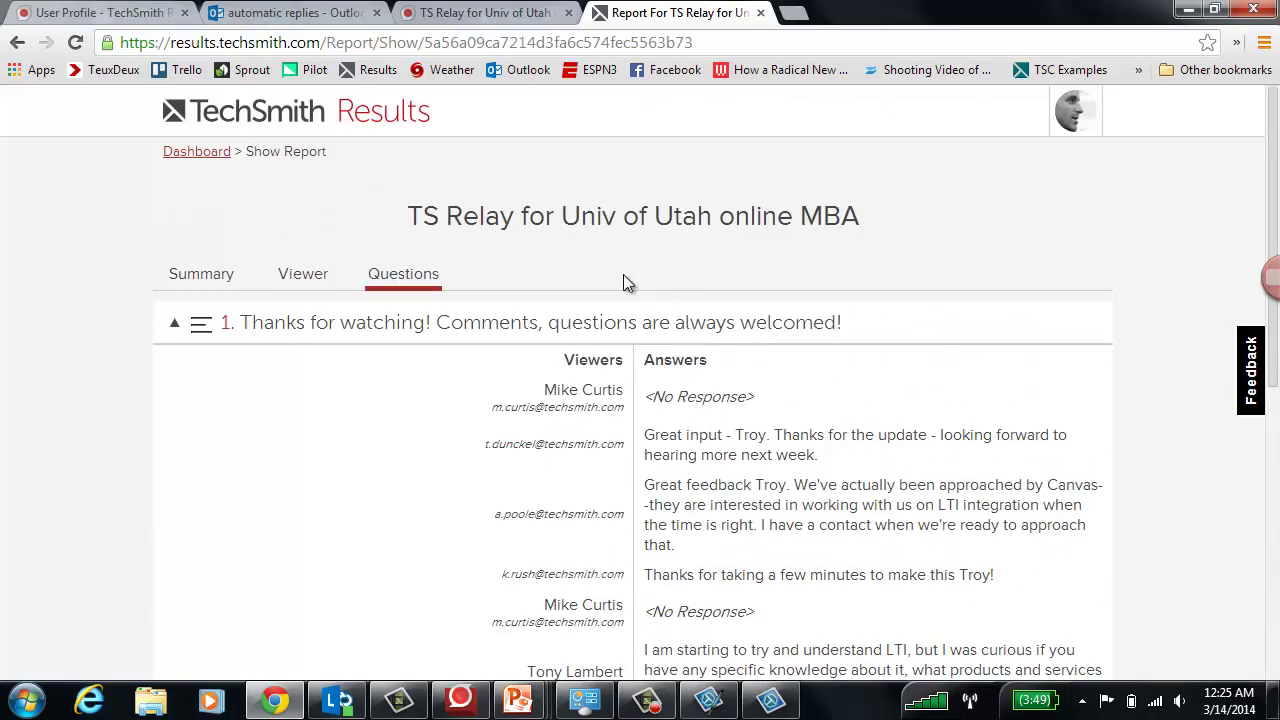
- Check per-viewer results and the summary figures, then return to the Relay video page
{"action": "left_click", "coordinate": [304, 285]}
{"action": "left_click", "coordinate": [196, 276]}
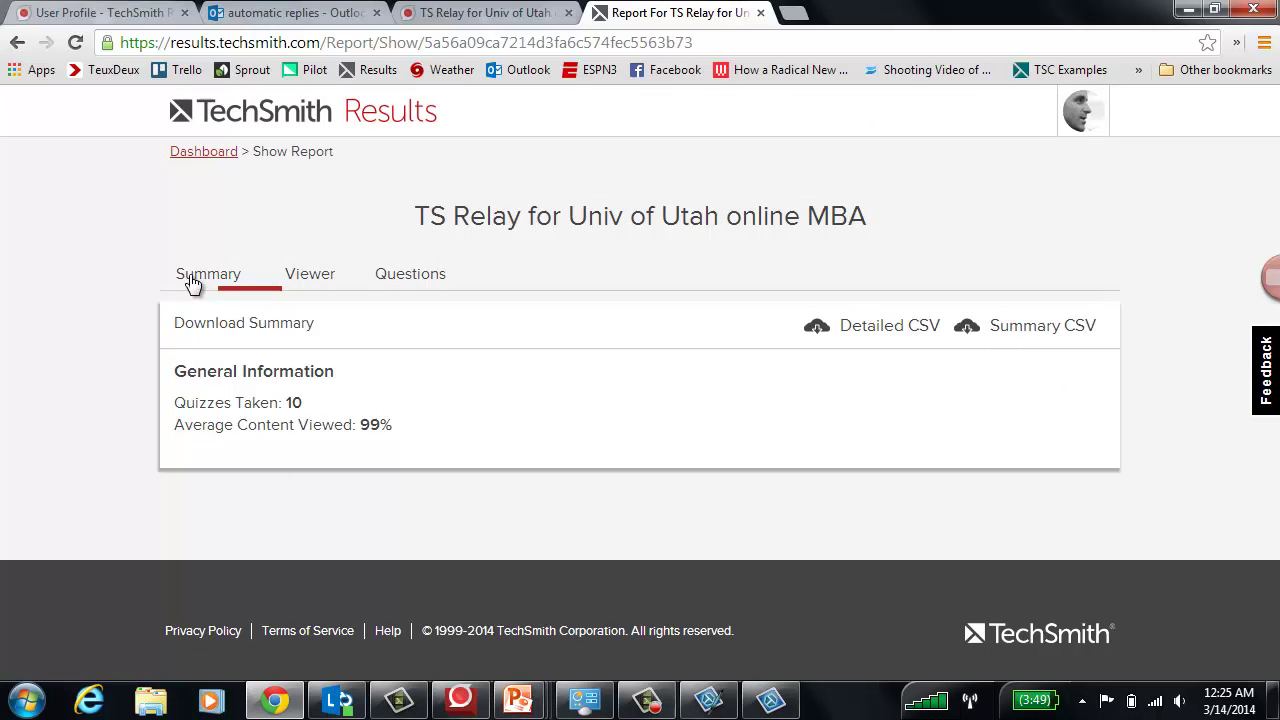
{"action": "left_click", "coordinate": [510, 14]}
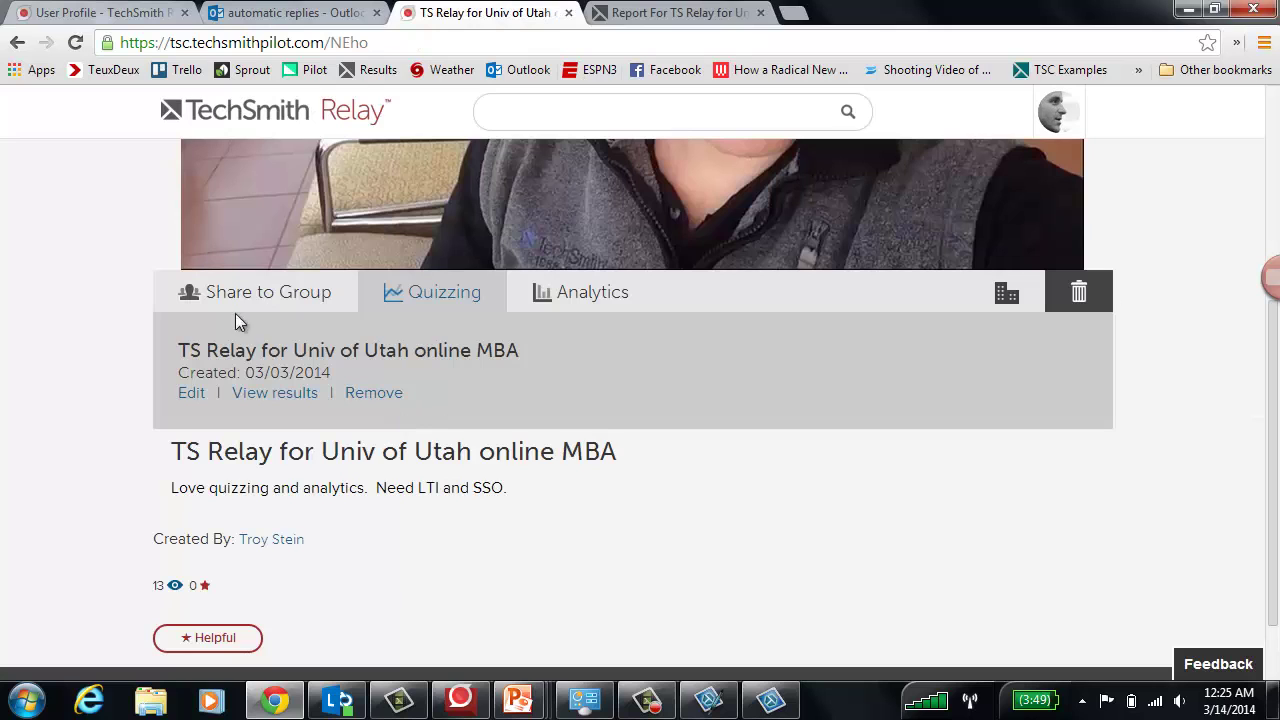
- Start editing the quiz and add a new question at 01:11
{"action": "left_click", "coordinate": [192, 393]}
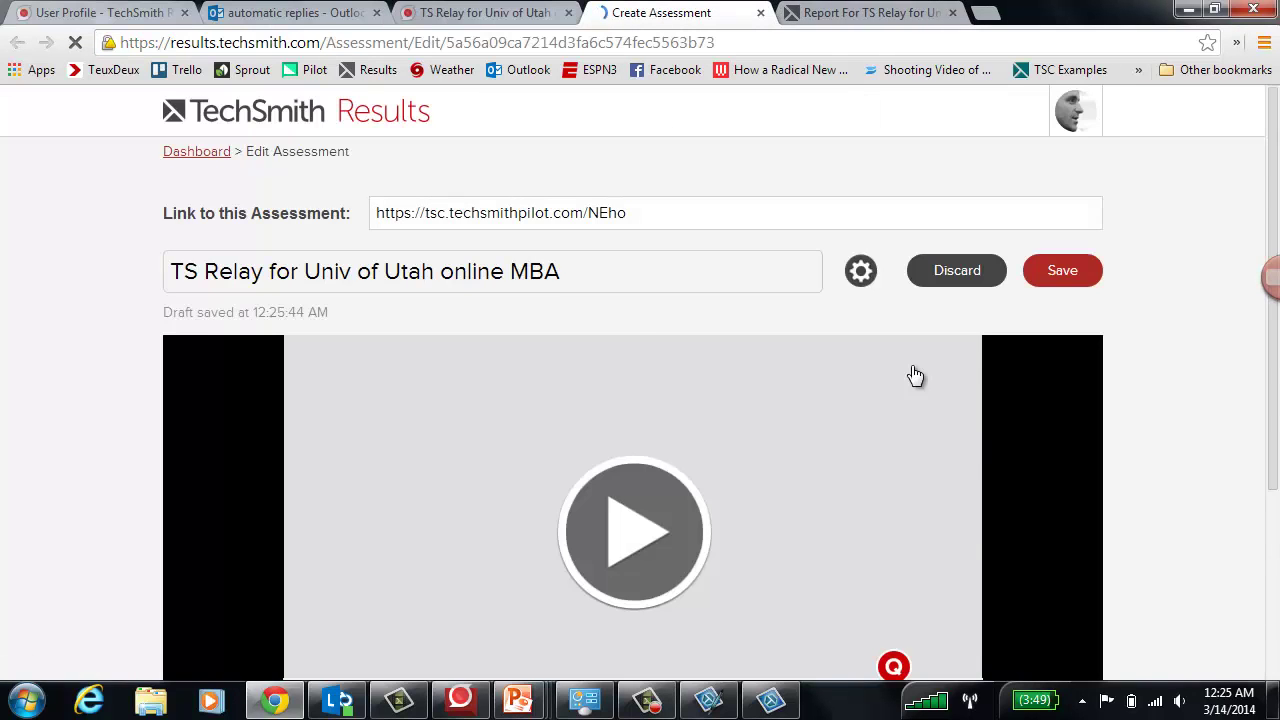
{"action": "scroll", "coordinate": [916, 375], "scroll_direction": "down", "scroll_amount": 3}
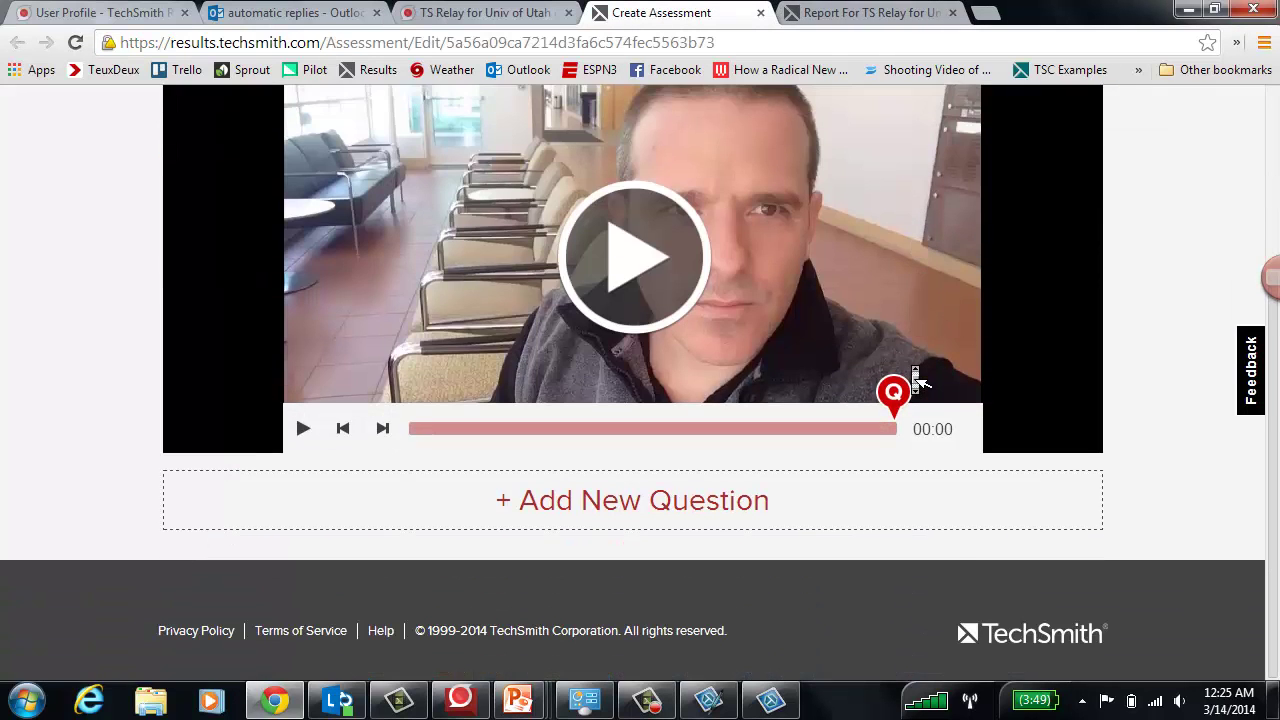
{"action": "left_click", "coordinate": [682, 430]}
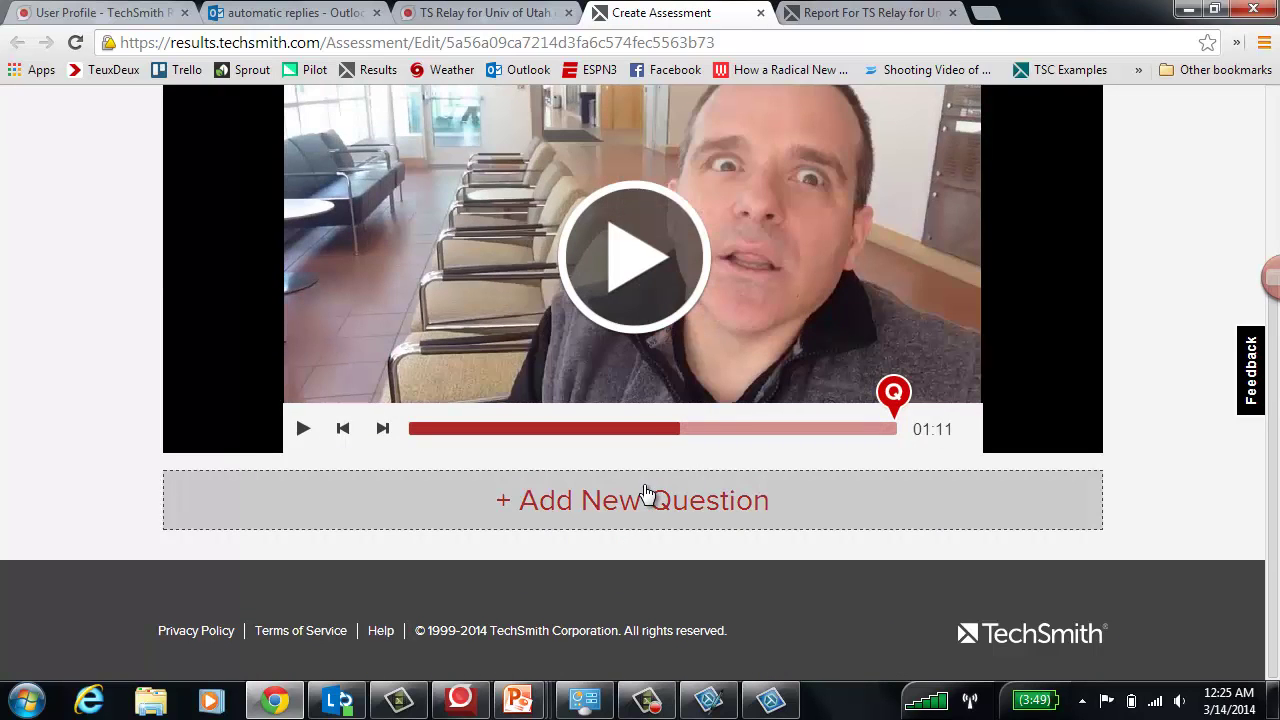
{"action": "left_click", "coordinate": [651, 497]}
- Try True or False, Fill in the Blank and Free Response, then settle on Multiple Choice
{"action": "scroll", "coordinate": [971, 486], "scroll_direction": "down", "scroll_amount": 2}
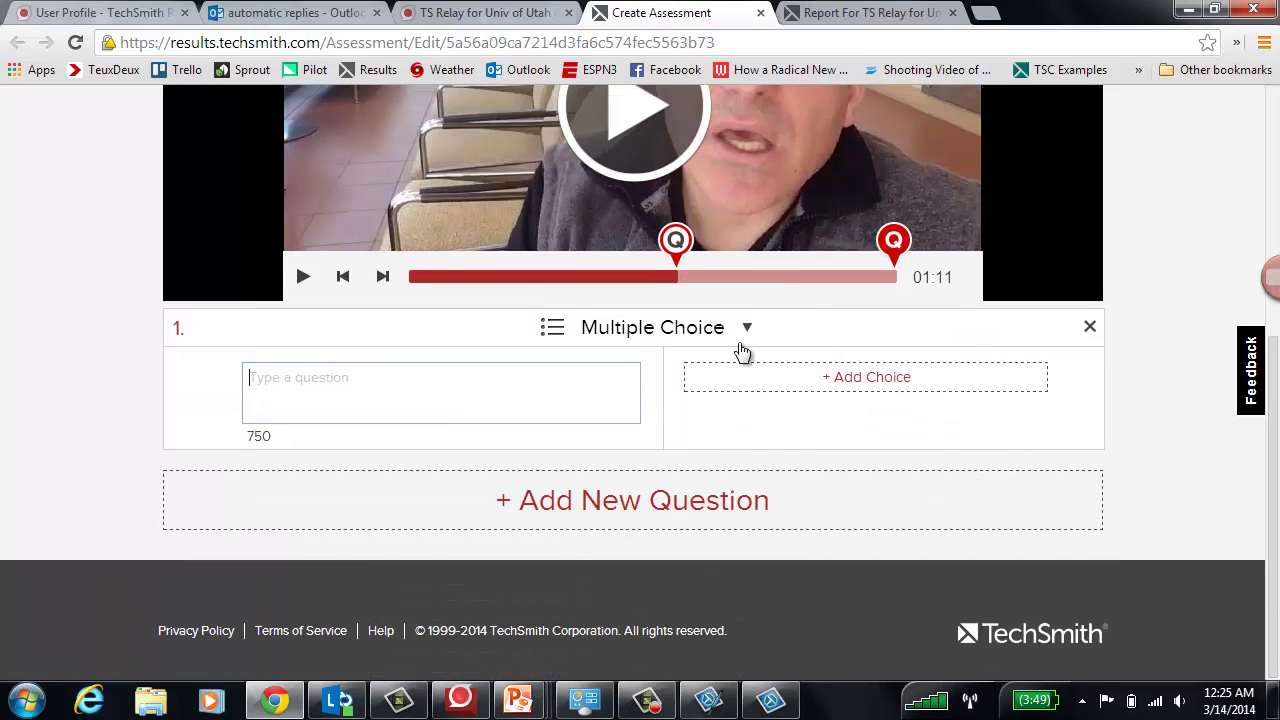
{"action": "left_click", "coordinate": [710, 333]}
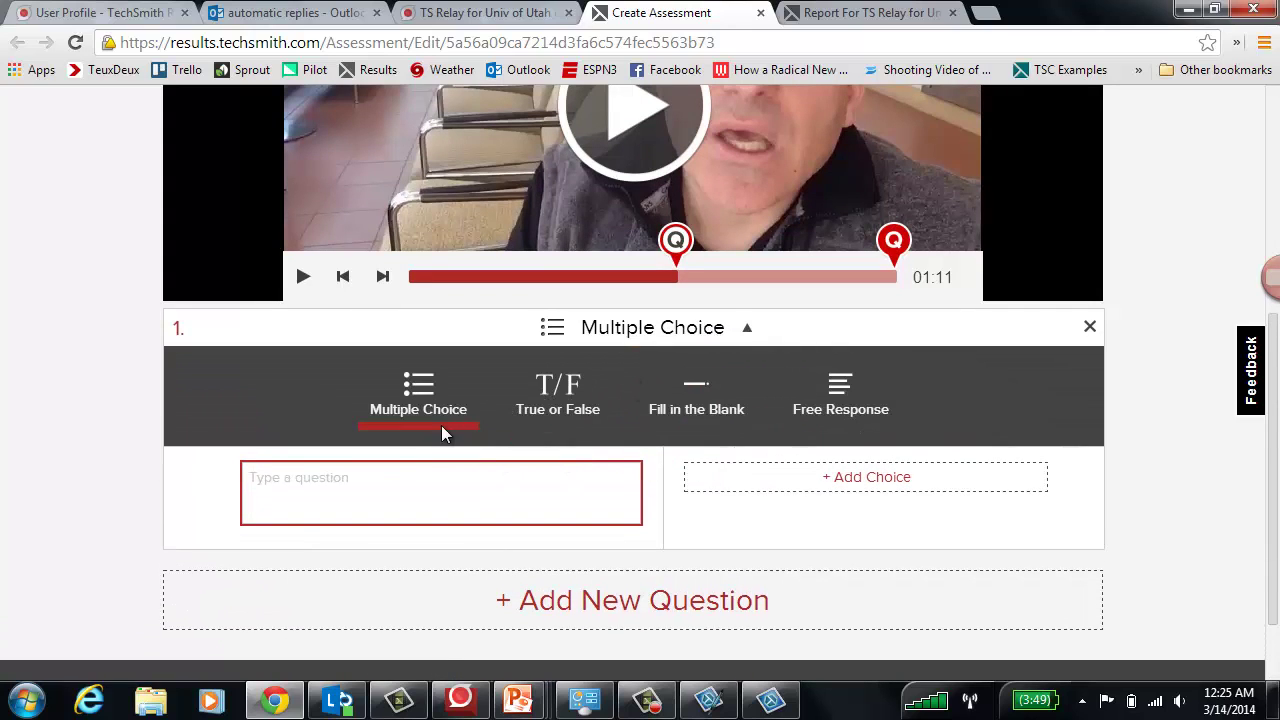
{"action": "left_click", "coordinate": [556, 392]}
{"action": "left_click", "coordinate": [674, 395]}
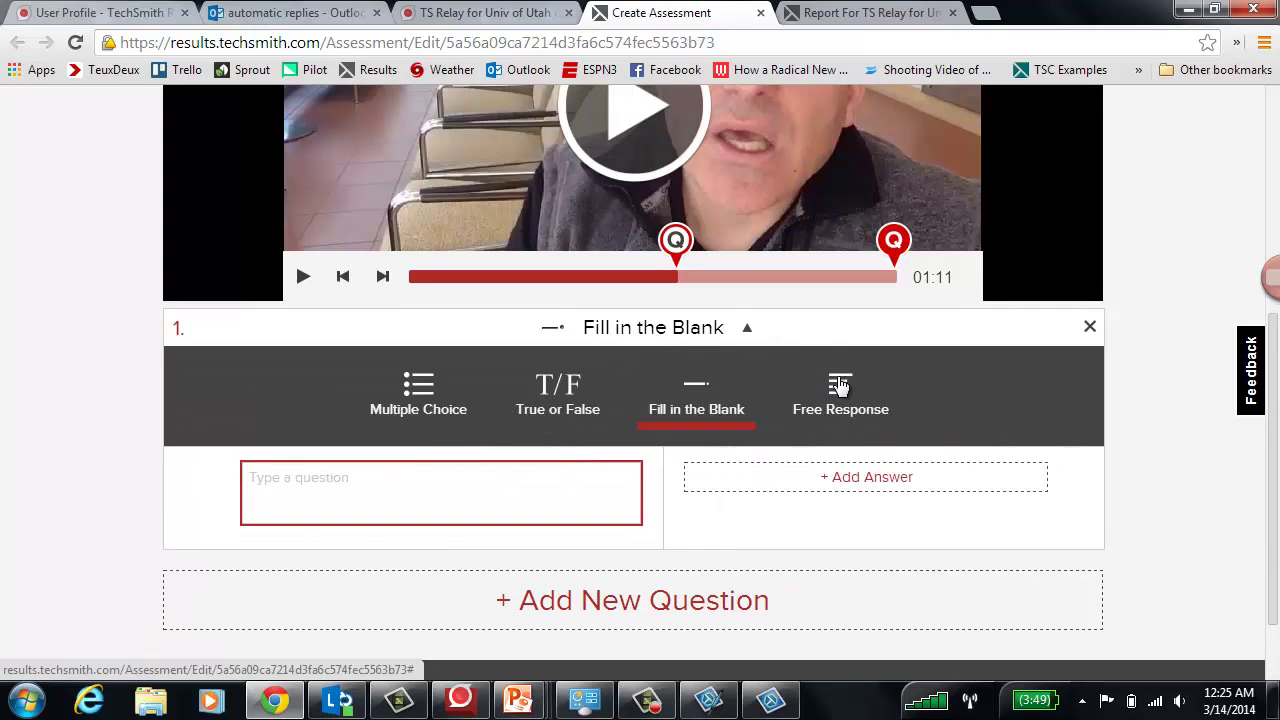
{"action": "left_click", "coordinate": [842, 390]}
{"action": "left_click", "coordinate": [428, 398]}
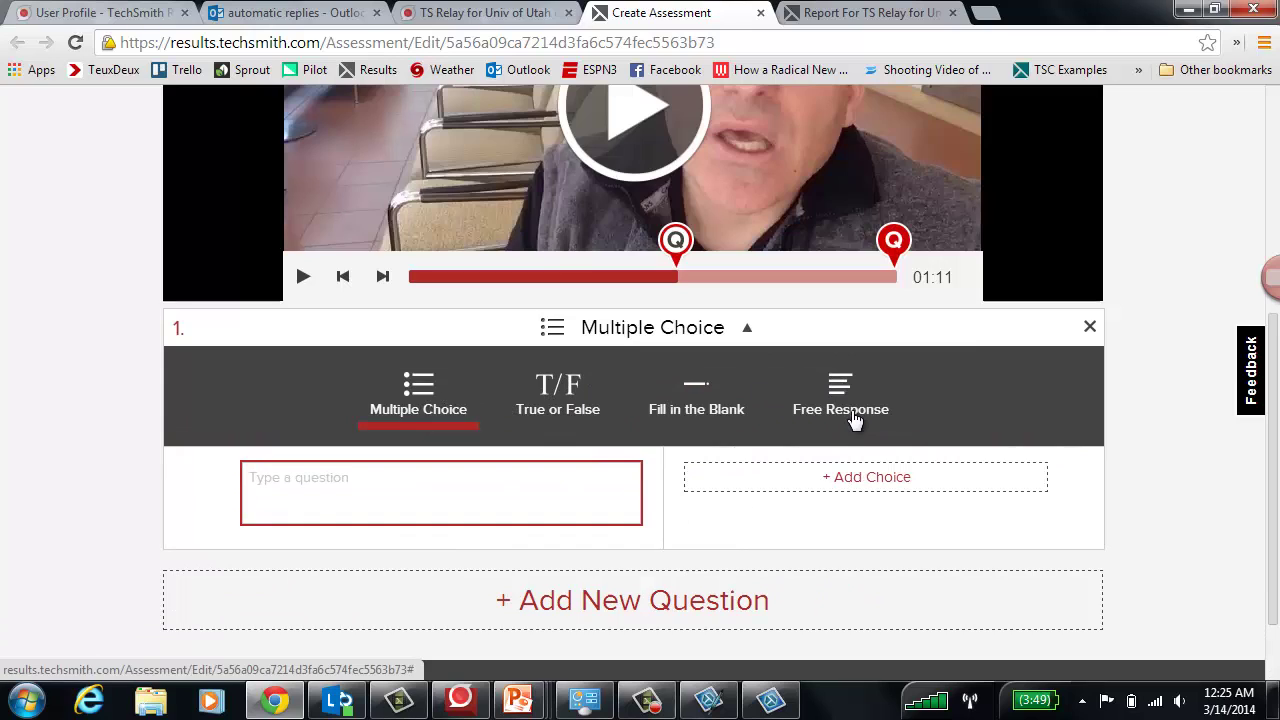
{"action": "scroll", "coordinate": [851, 414], "scroll_direction": "up", "scroll_amount": 5}
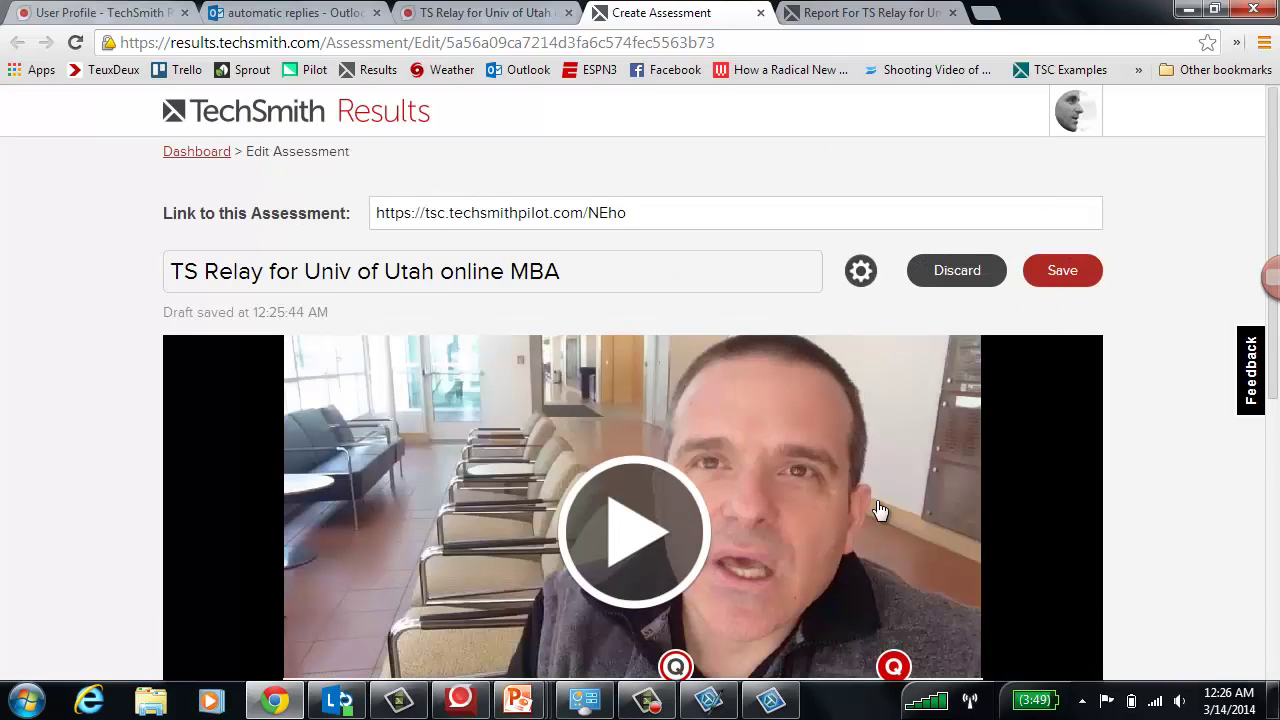
{"action": "scroll", "coordinate": [877, 509], "scroll_direction": "down", "scroll_amount": 1}
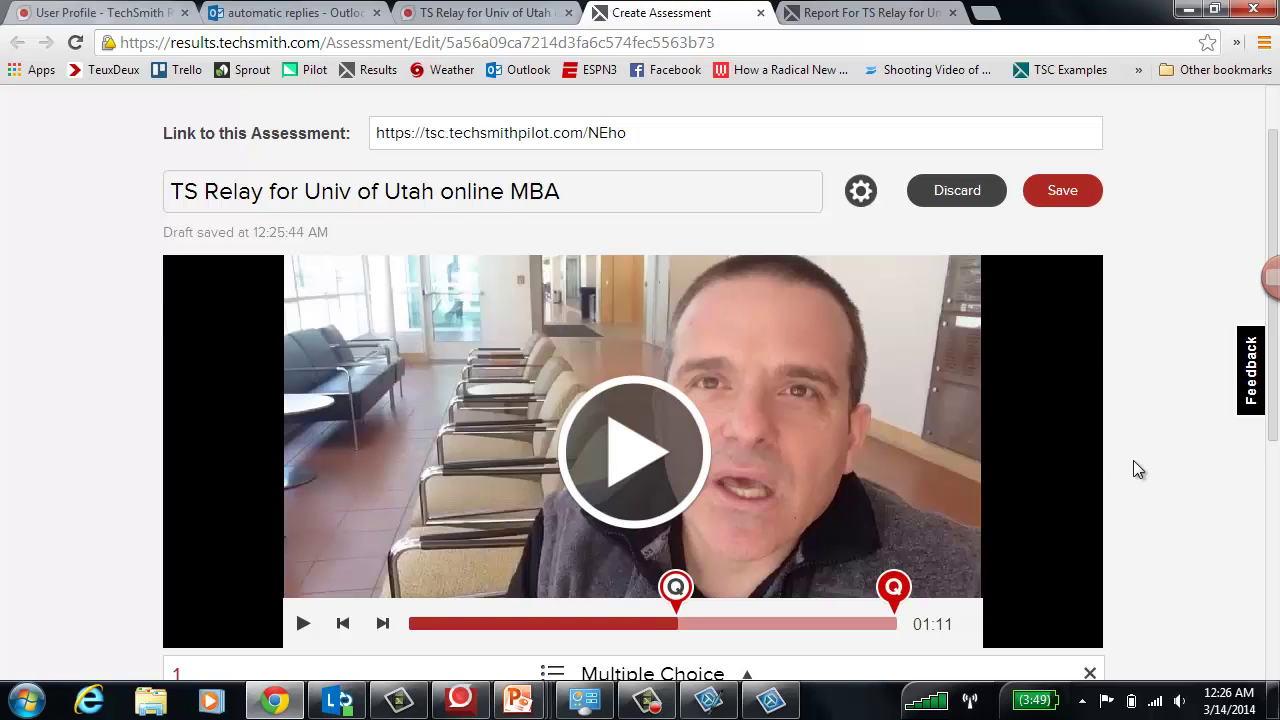
{"action": "scroll", "coordinate": [1137, 466], "scroll_direction": "up", "scroll_amount": 1}
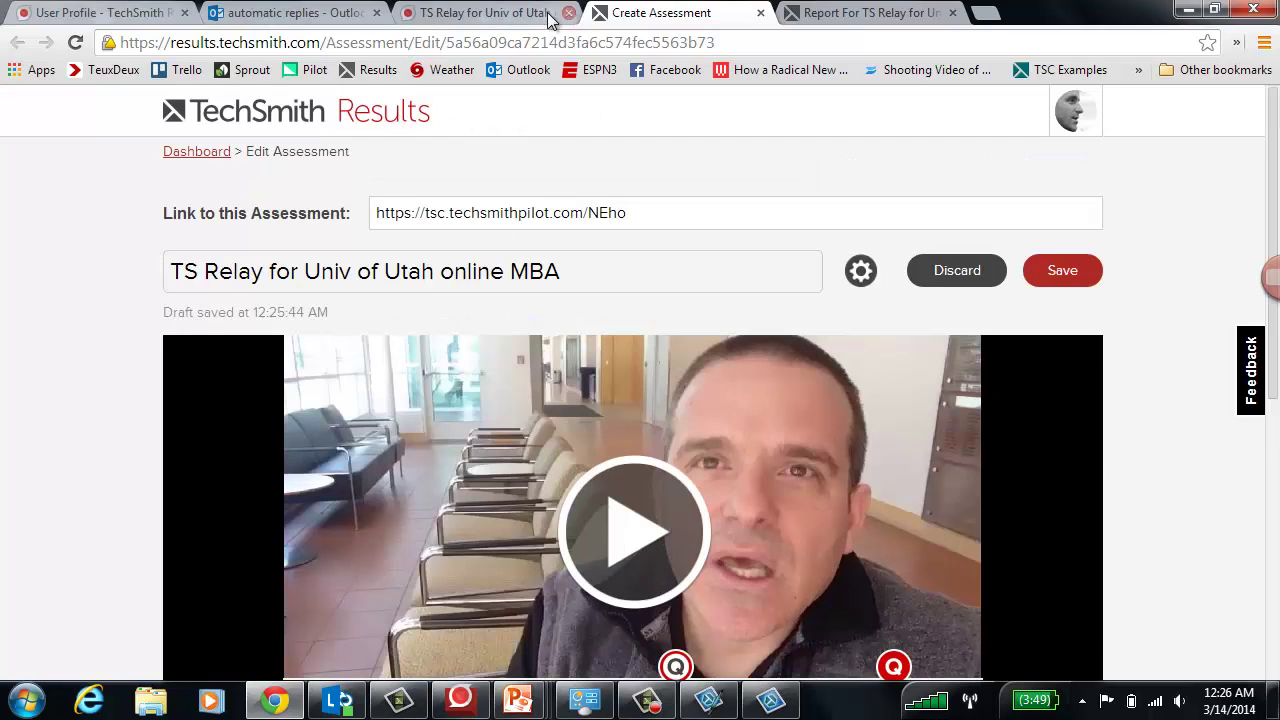
- Return to the Relay page for the Univ of Utah online MBA video and scroll to the top
{"action": "left_click", "coordinate": [488, 13]}
{"action": "scroll", "coordinate": [453, 400], "scroll_direction": "up", "scroll_amount": 1}
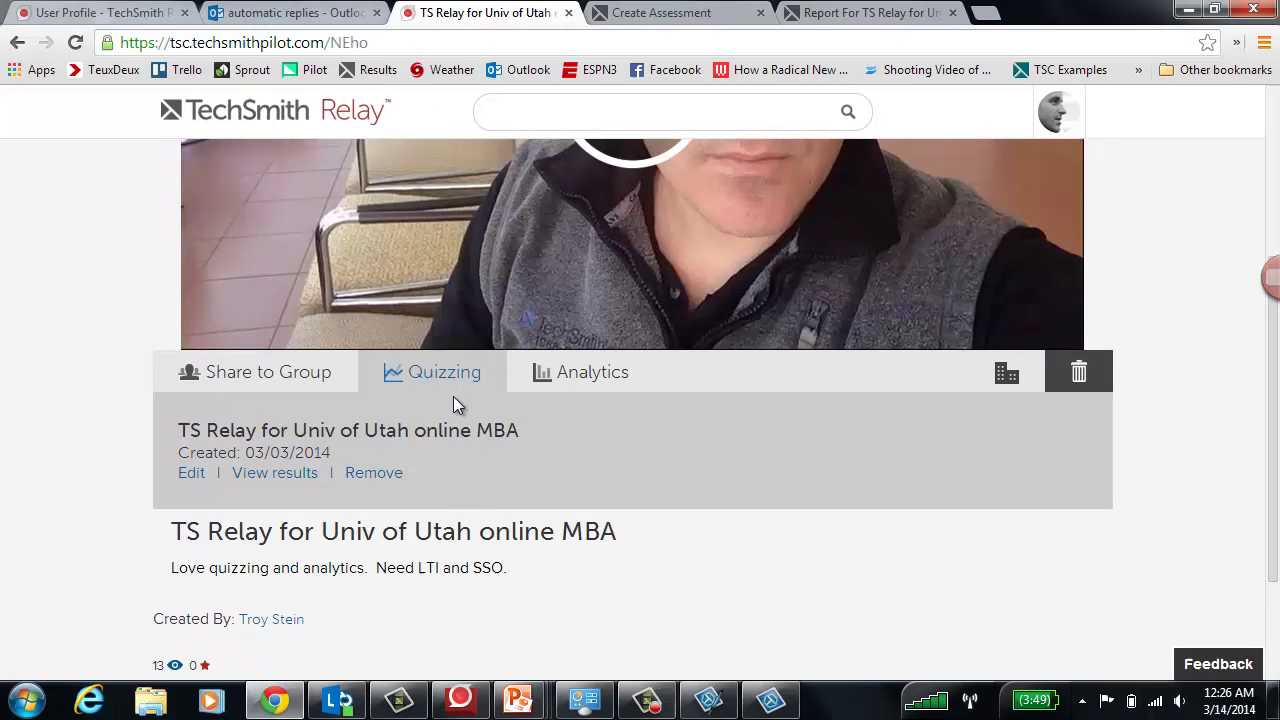
{"action": "scroll", "coordinate": [503, 385], "scroll_direction": "up", "scroll_amount": 3}
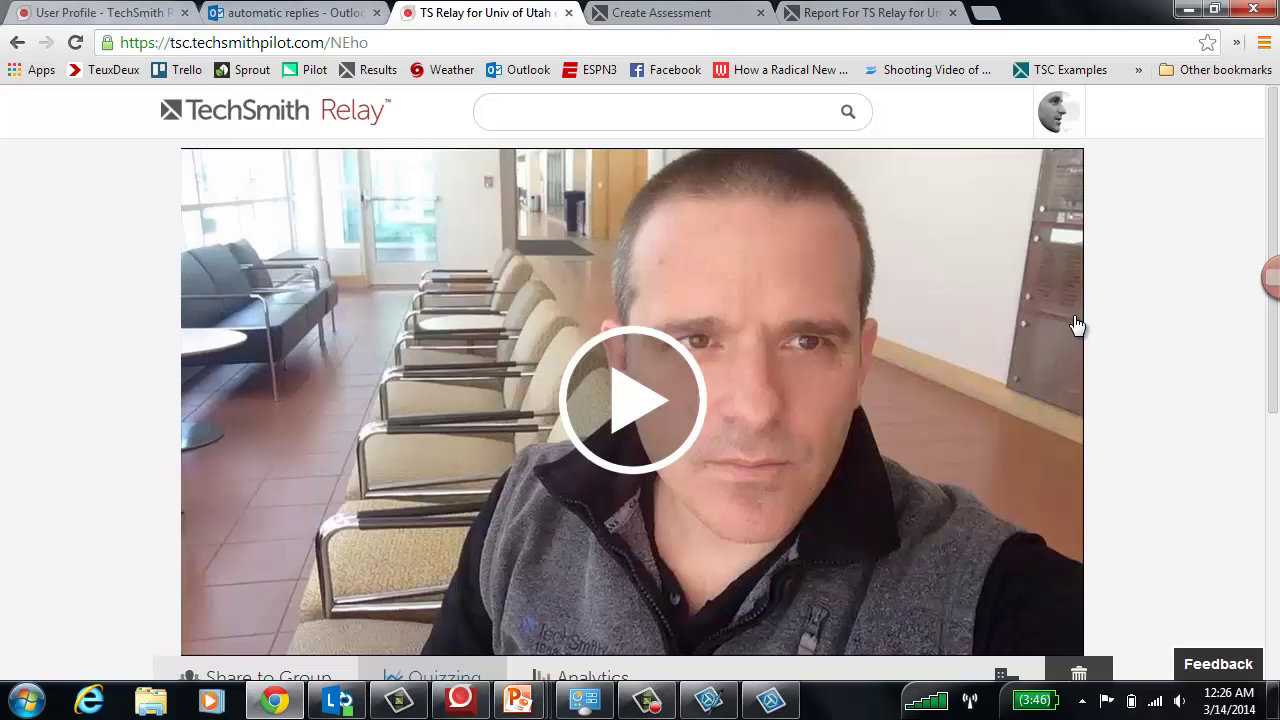
- Launch the Relay Recorder, reposition its window, then bring the browser back in front
{"action": "left_click", "coordinate": [459, 702]}
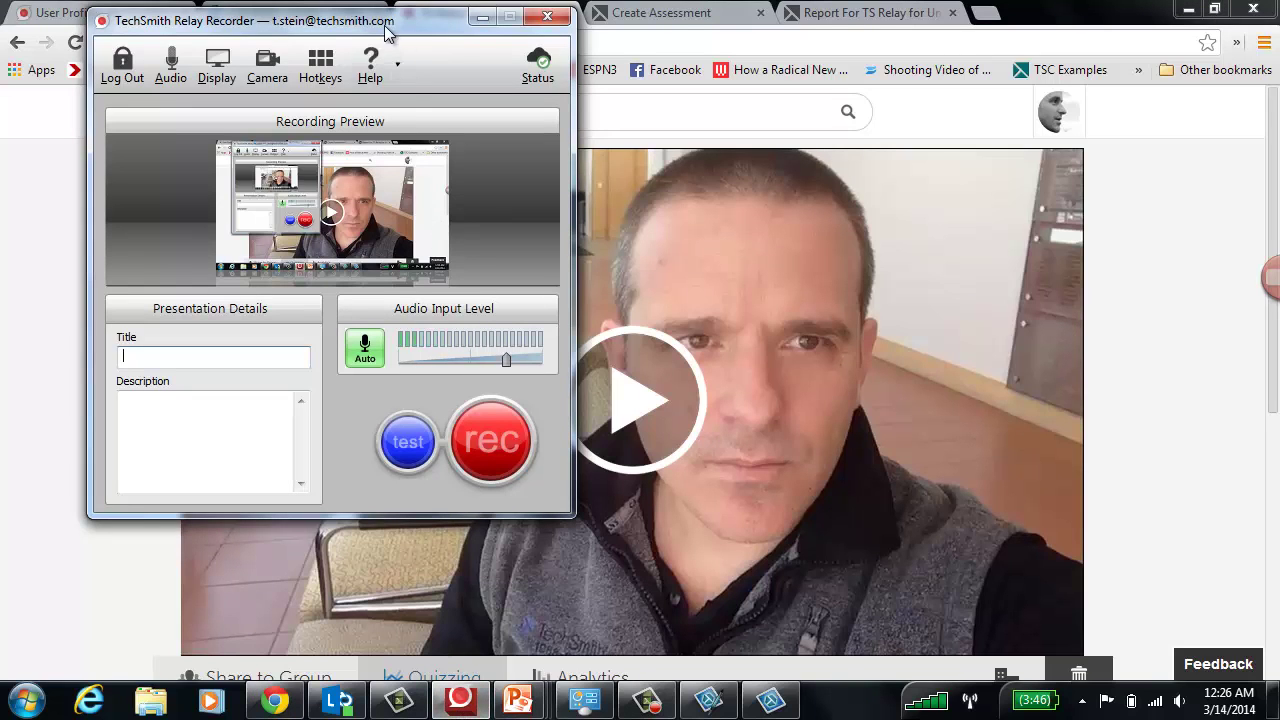
{"action": "left_click_drag", "start_coordinate": [381, 25], "coordinate": [540, 128]}
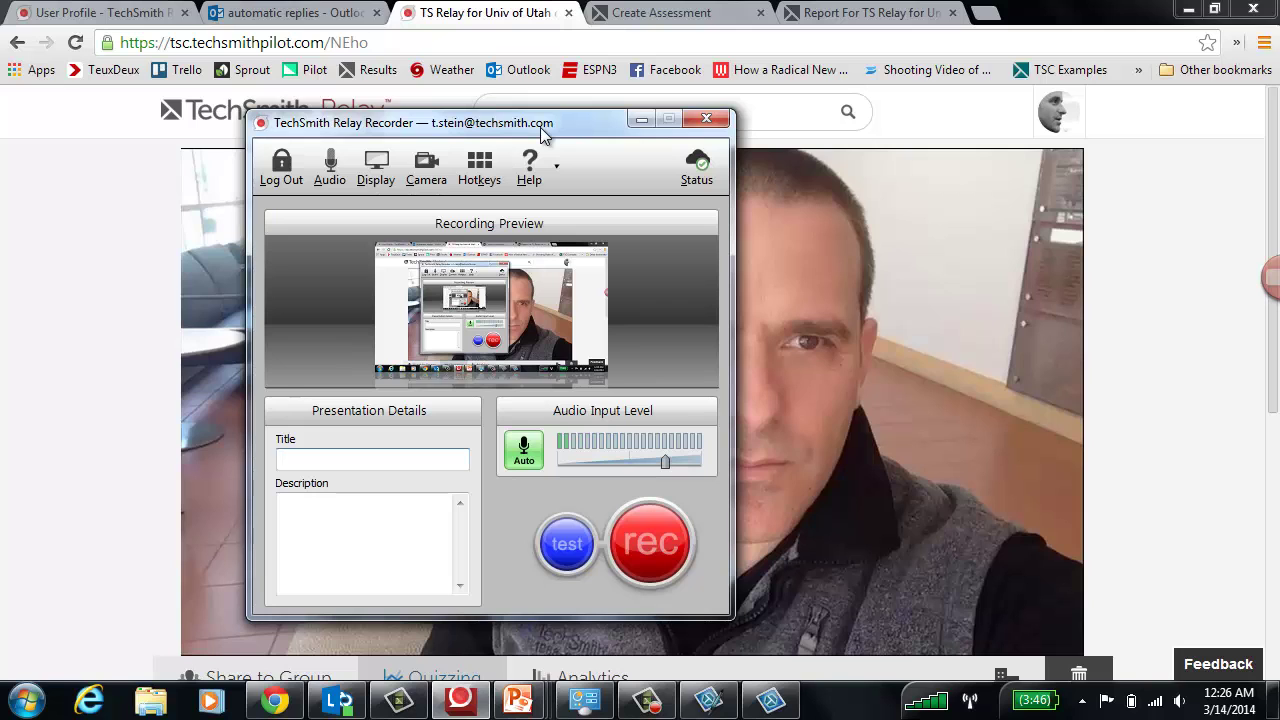
{"action": "left_click_drag", "start_coordinate": [542, 134], "coordinate": [477, 177]}
{"action": "left_click", "coordinate": [612, 111]}
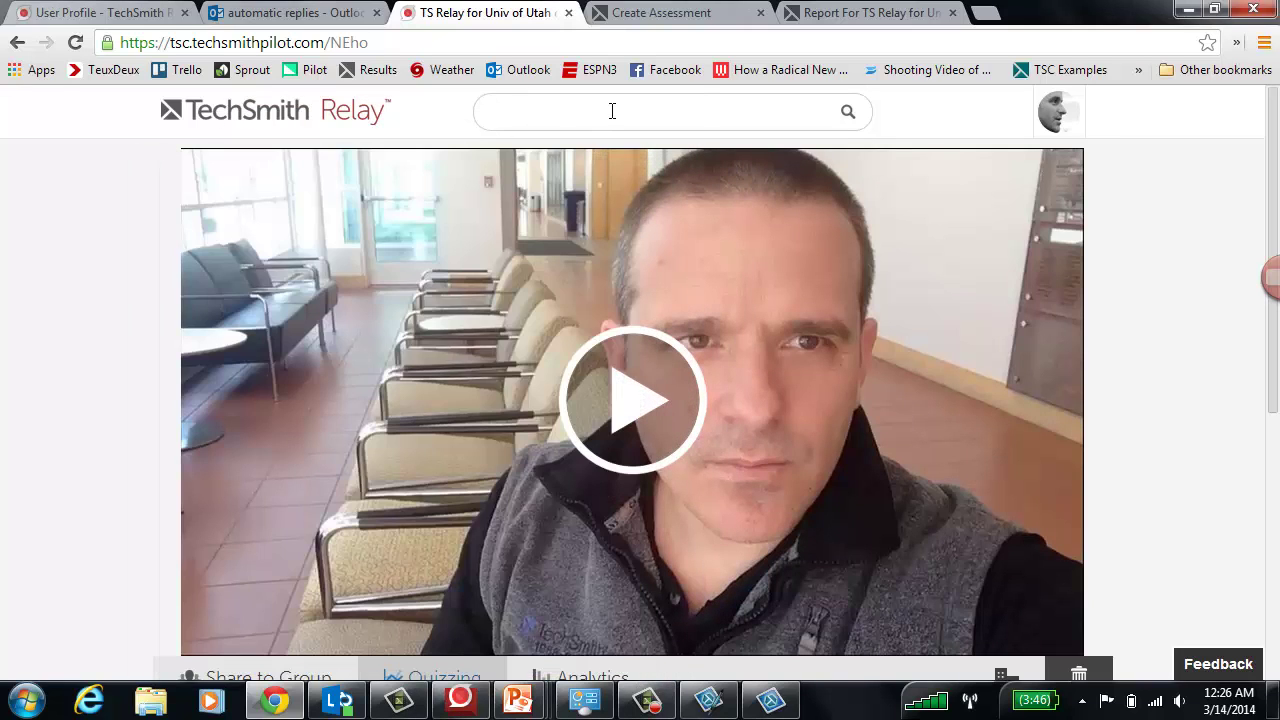